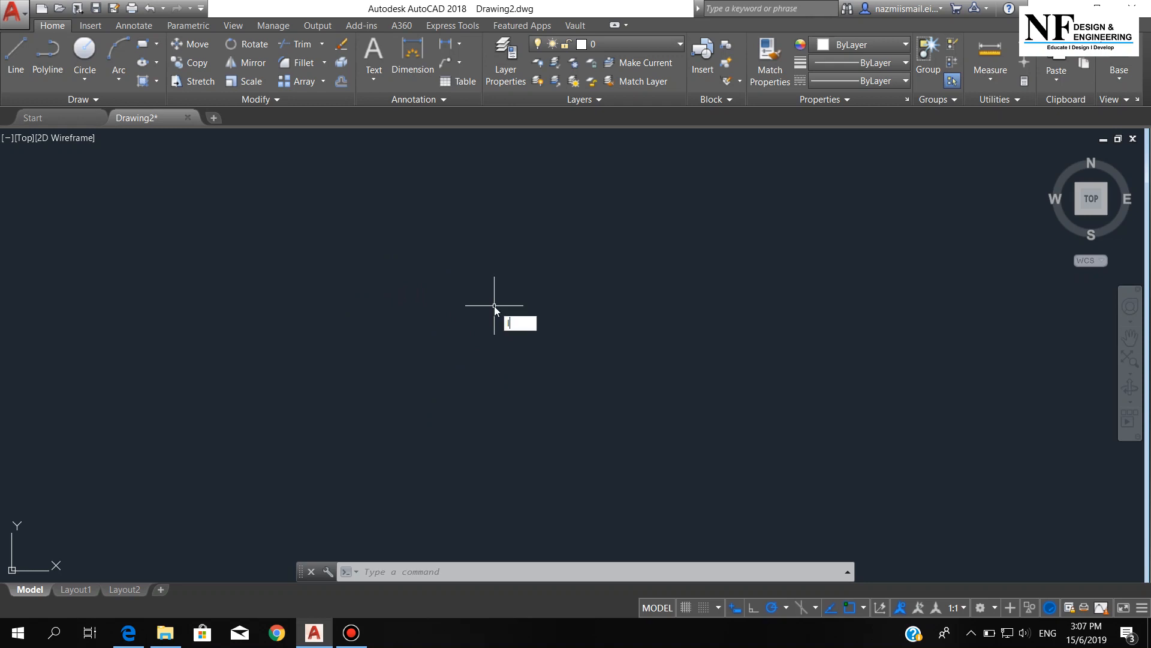
# Draw a horizontal line 30 units long in the empty drawing area.
pyautogui.write('l')
pyautogui.press('Return')
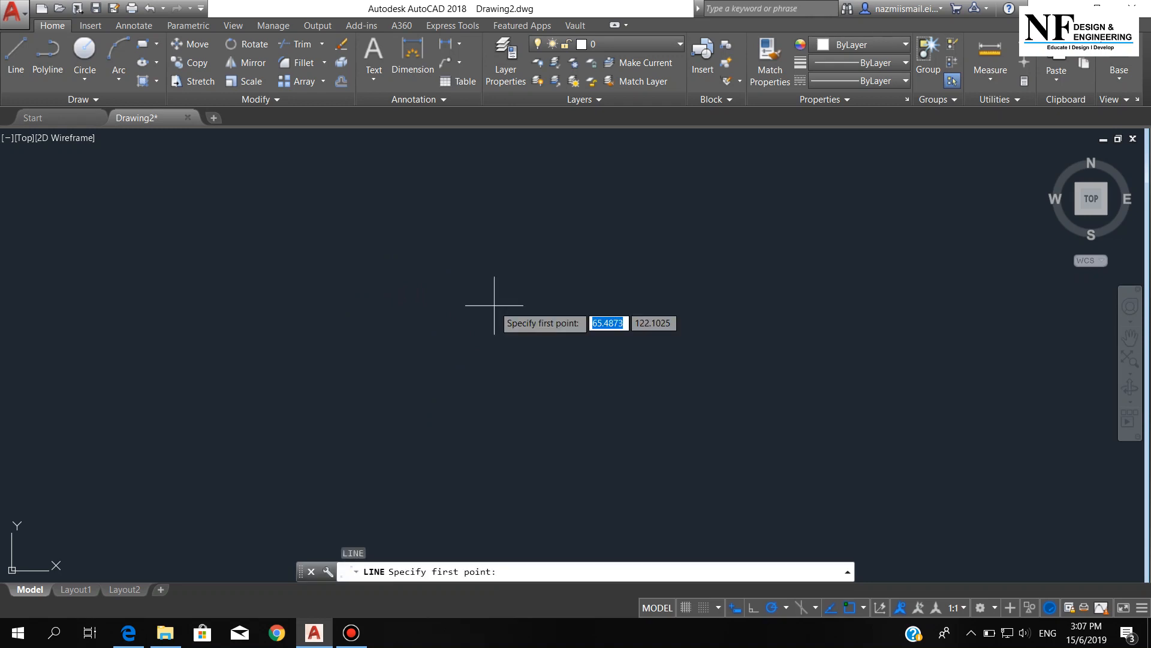
pyautogui.click(360, 317)
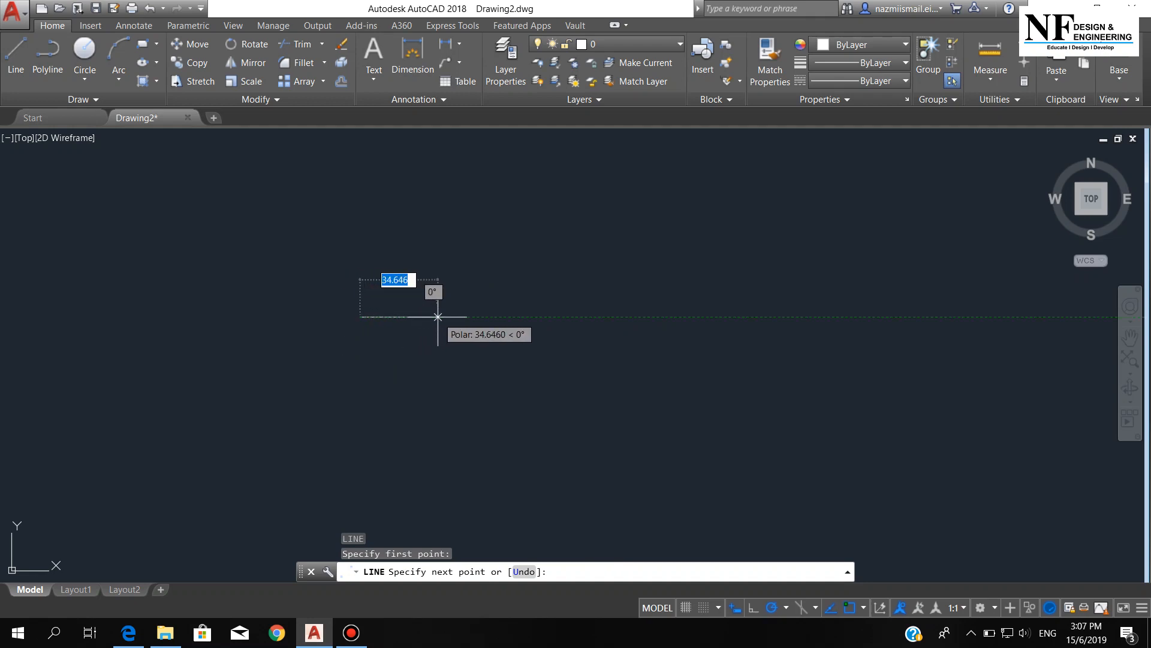
pyautogui.write('3')
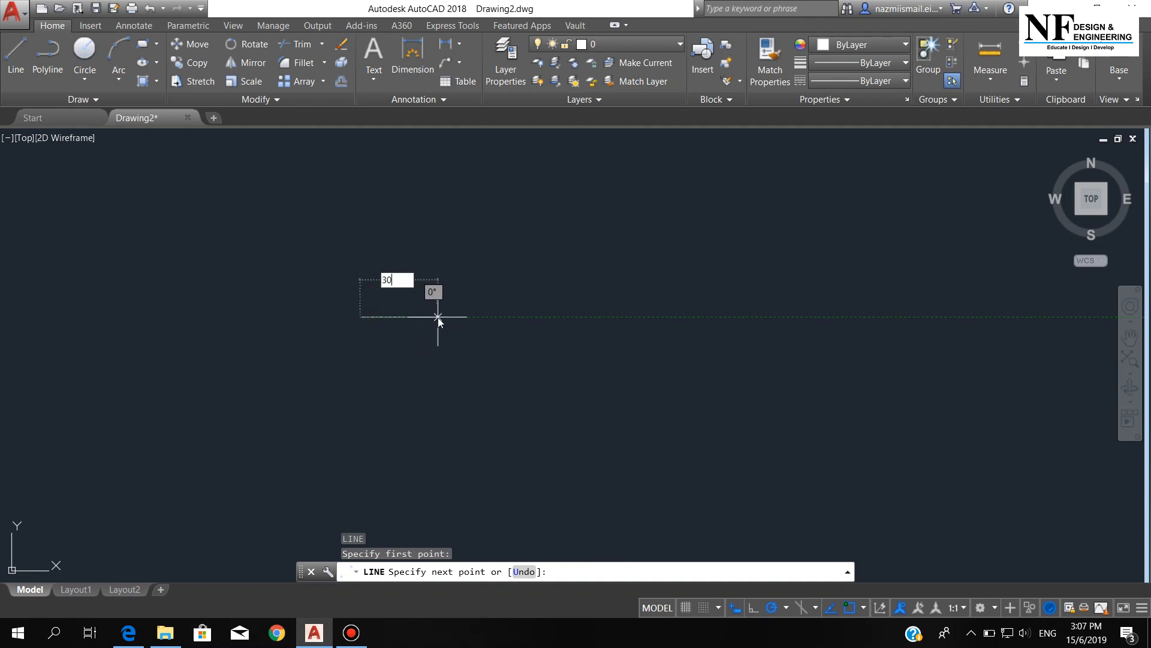
pyautogui.write('0')
pyautogui.press('Return')
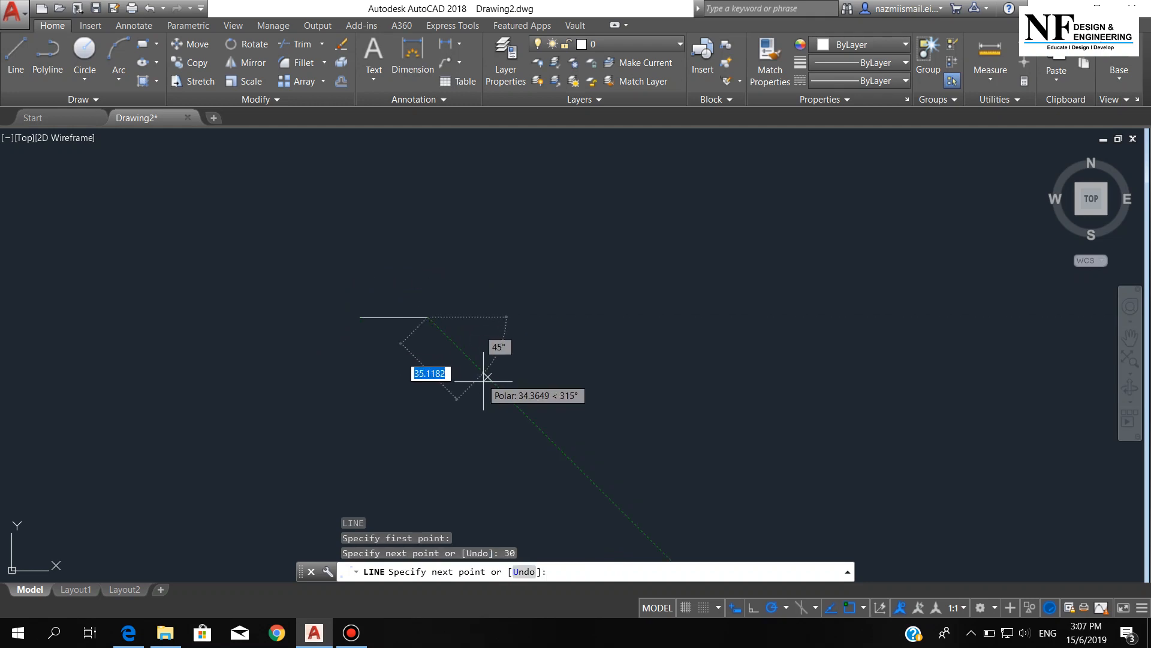
pyautogui.press('Escape')
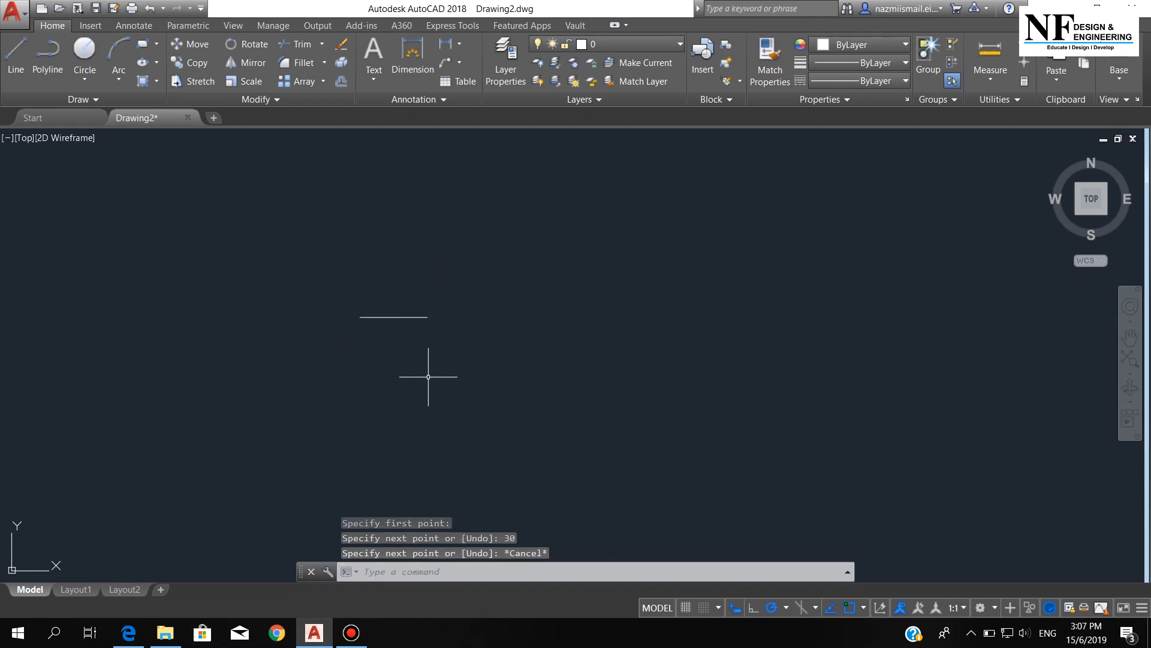
# Draw a circle of radius 70 centred on the right endpoint of the horizontal line.
pyautogui.write('c')
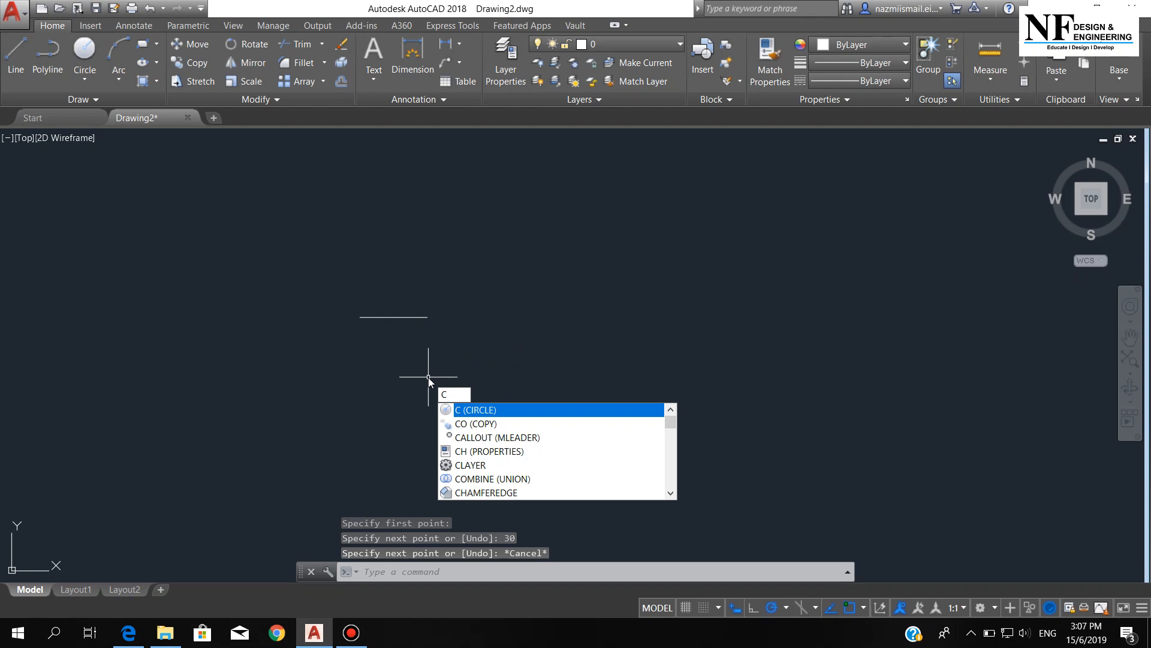
pyautogui.press('Return')
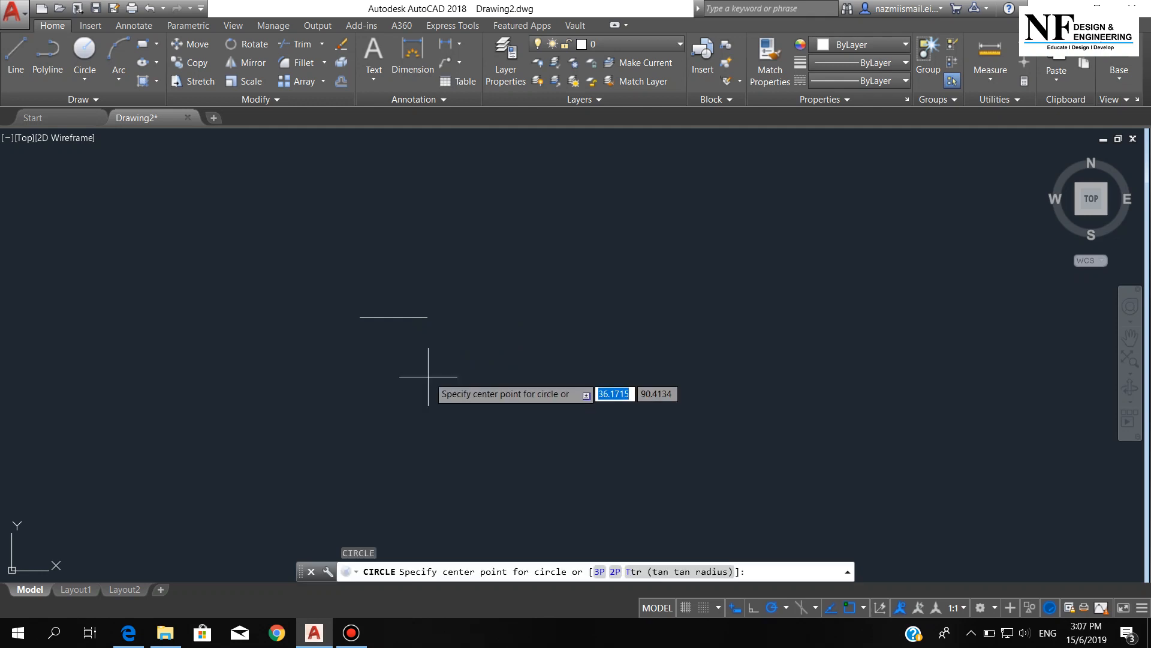
pyautogui.click(427, 317)
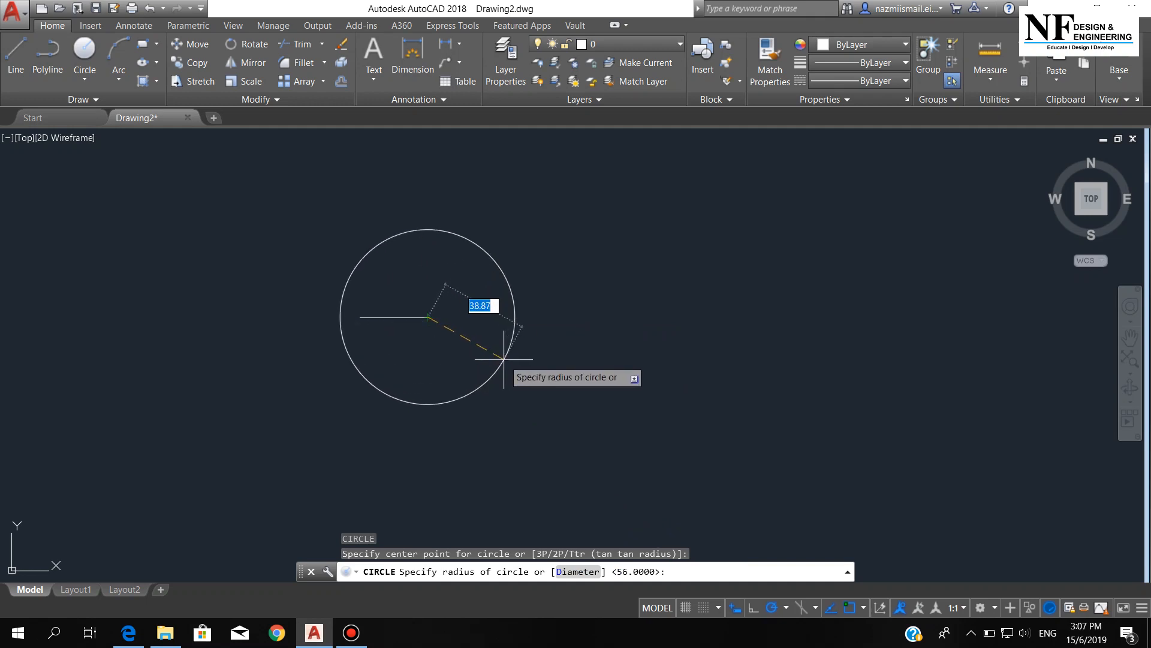
pyautogui.write('70')
pyautogui.press('Return')
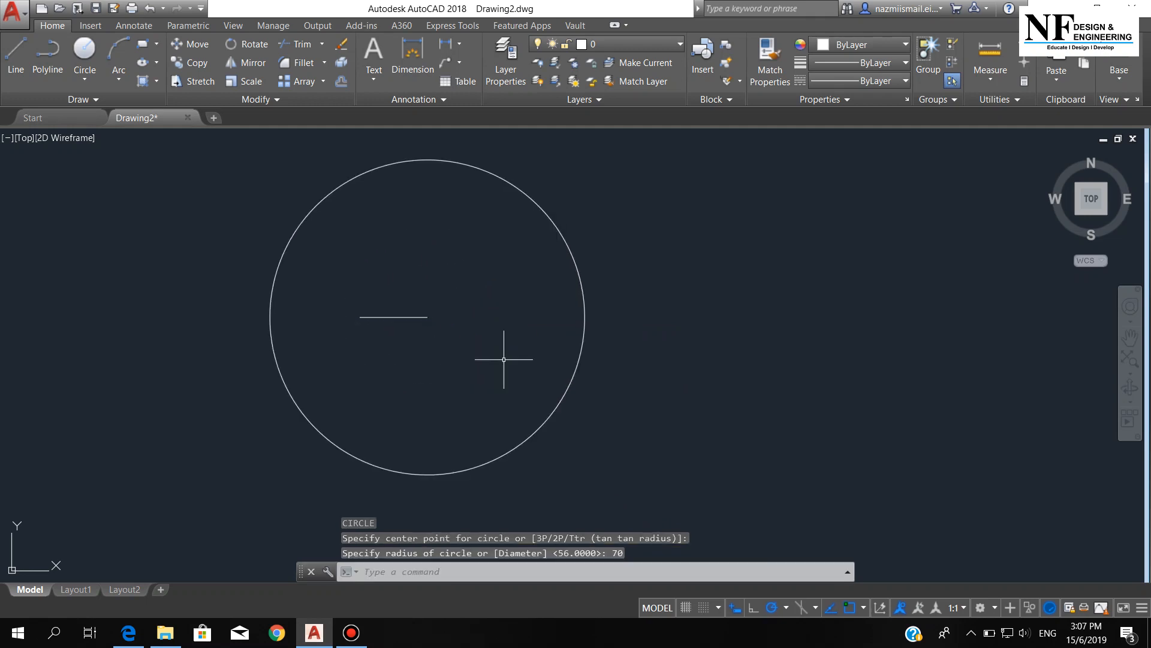
# Draw a concentric circle of radius 85 around the right endpoint of the line.
pyautogui.write('c')
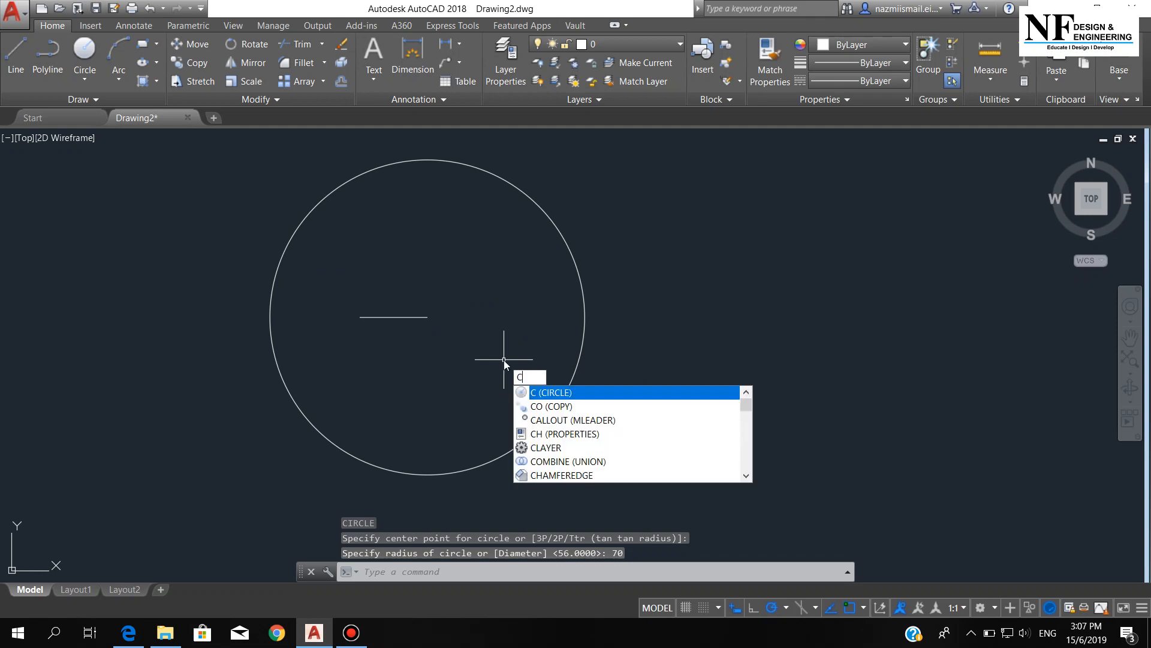
pyautogui.press('Return')
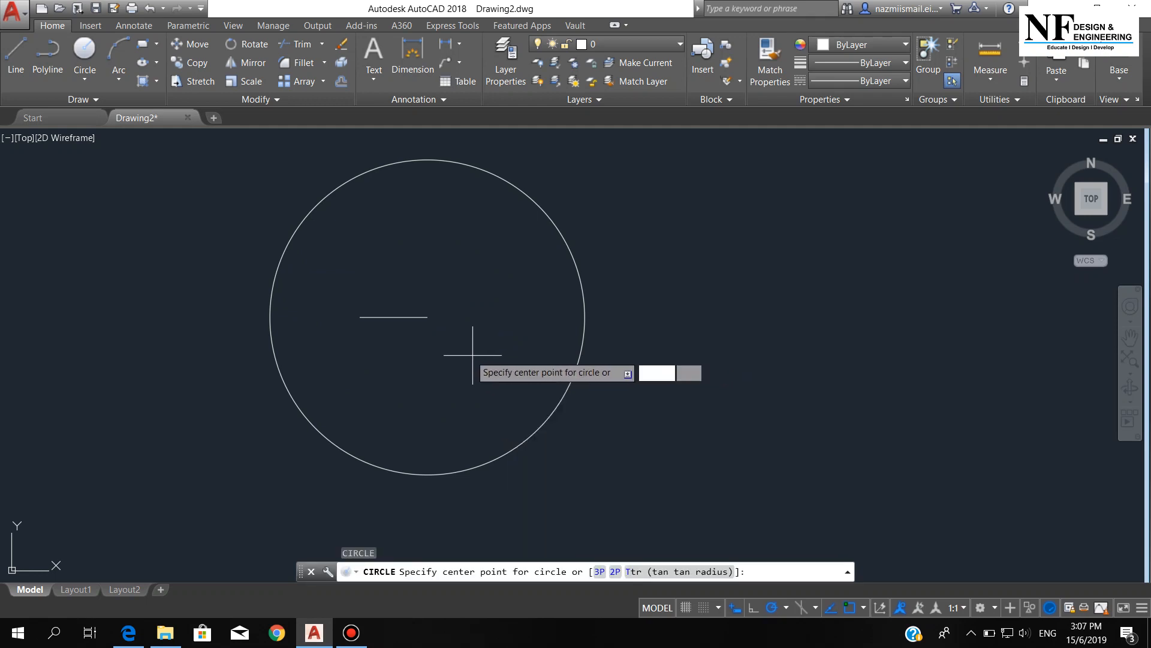
pyautogui.click(427, 317)
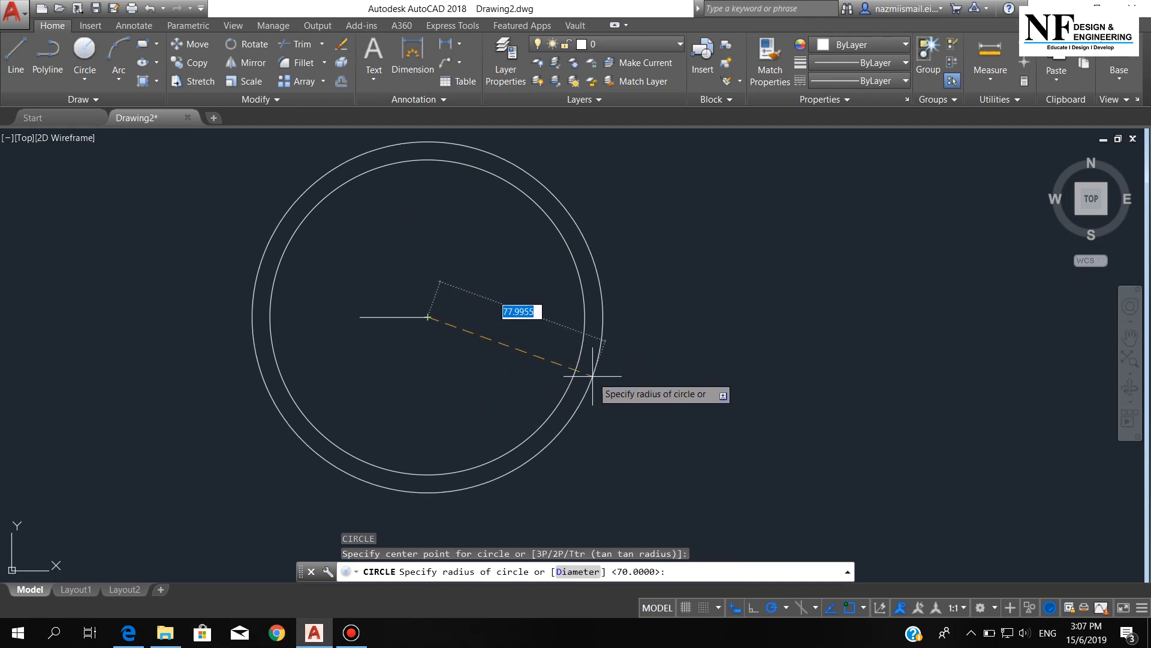
pyautogui.write('85')
pyautogui.press('Return')
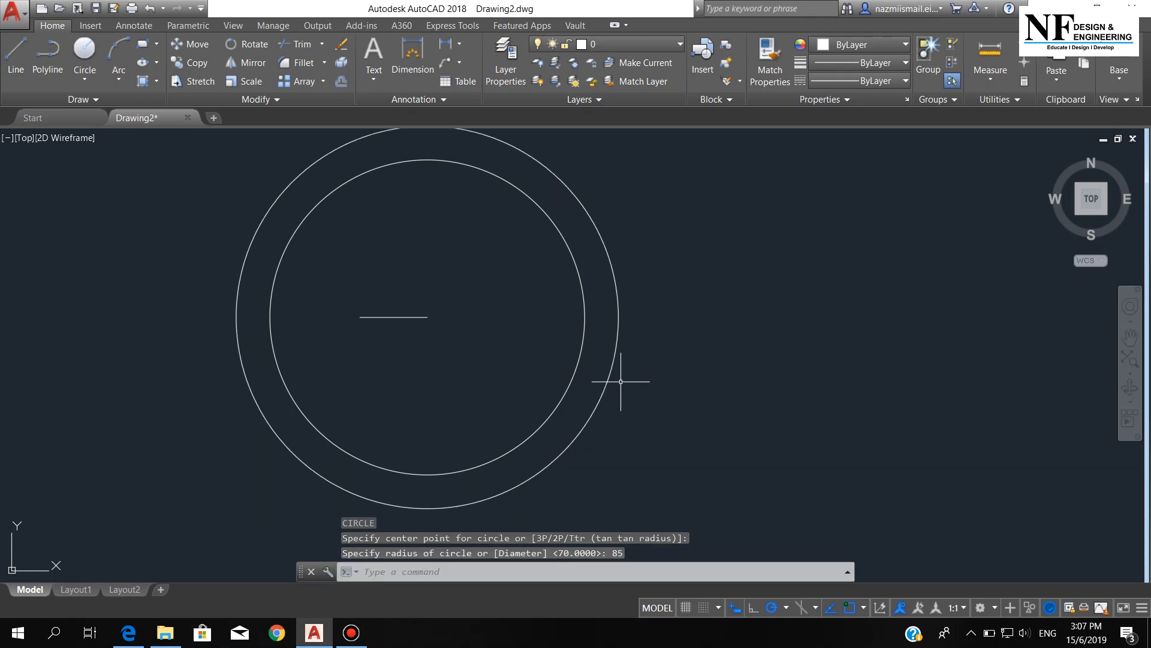
# Add a third concentric circle of radius 91 centred on the line's right endpoint.
pyautogui.moveTo(591, 355); pyautogui.dragTo(616, 368, button='middle')
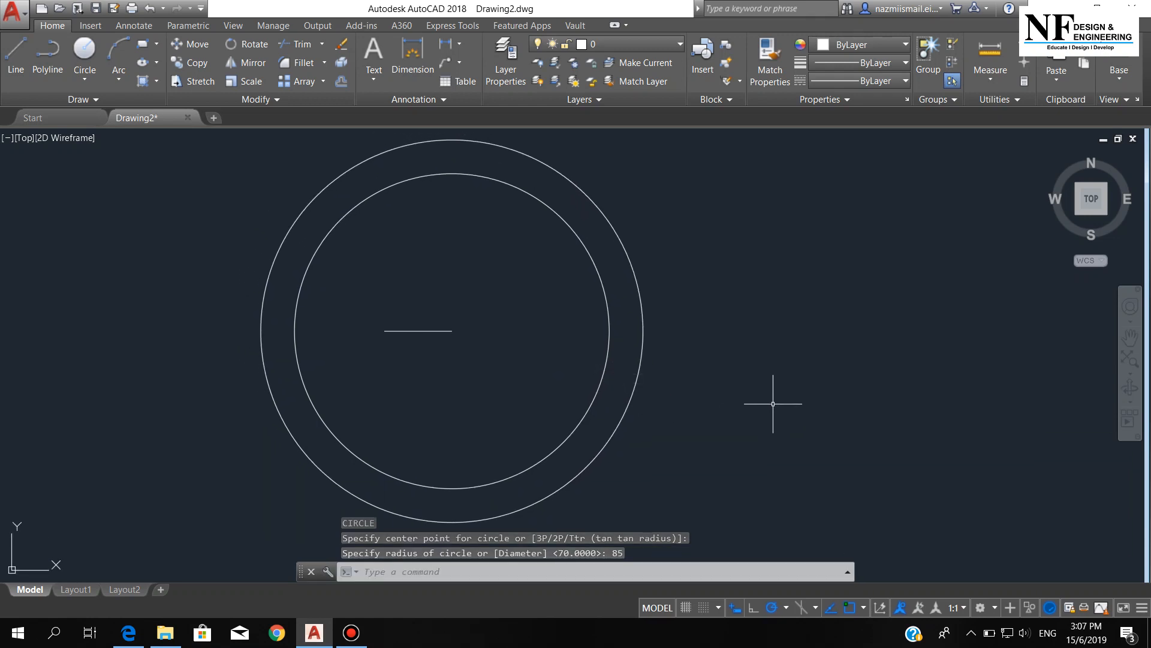
pyautogui.write('c')
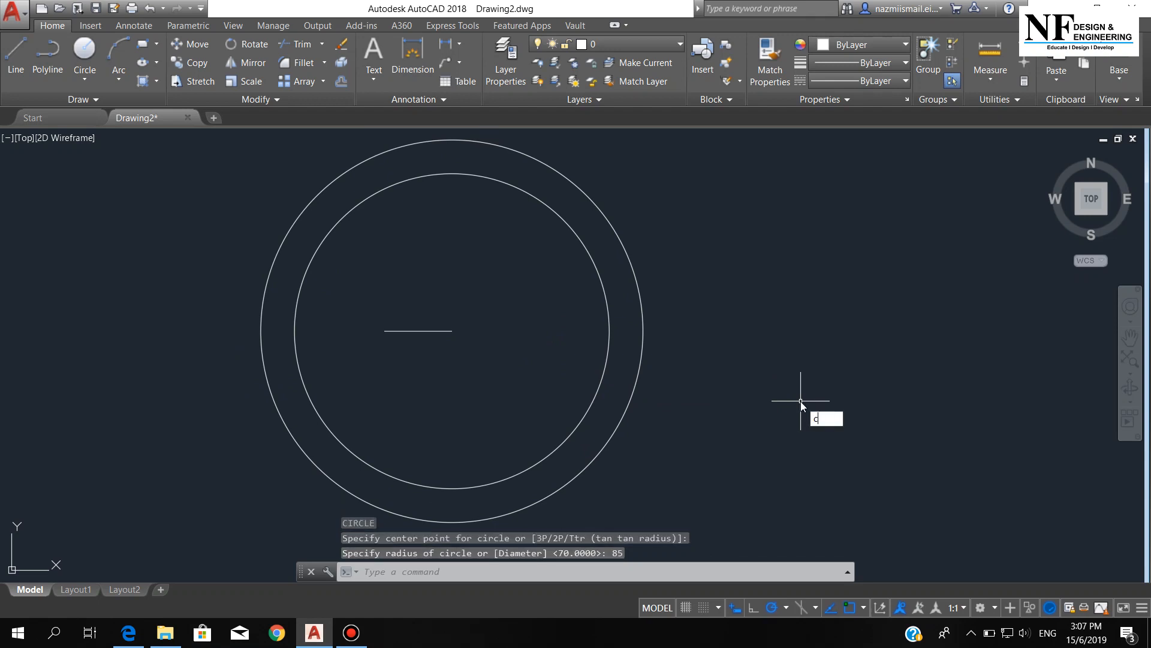
pyautogui.press('Return')
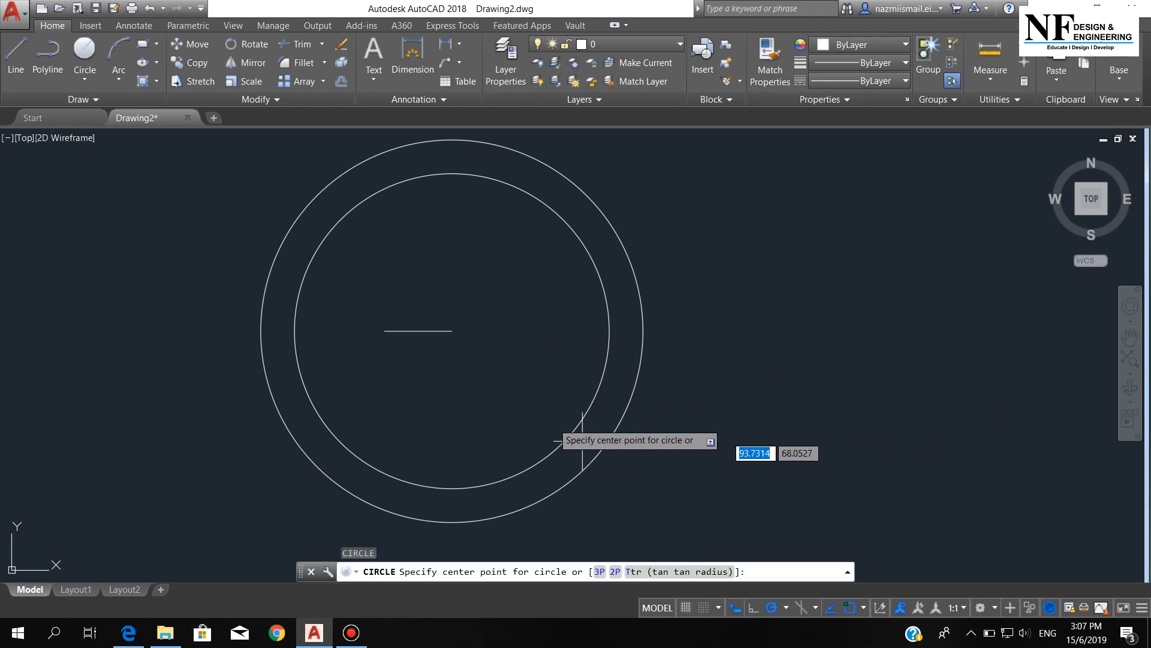
pyautogui.click(452, 330)
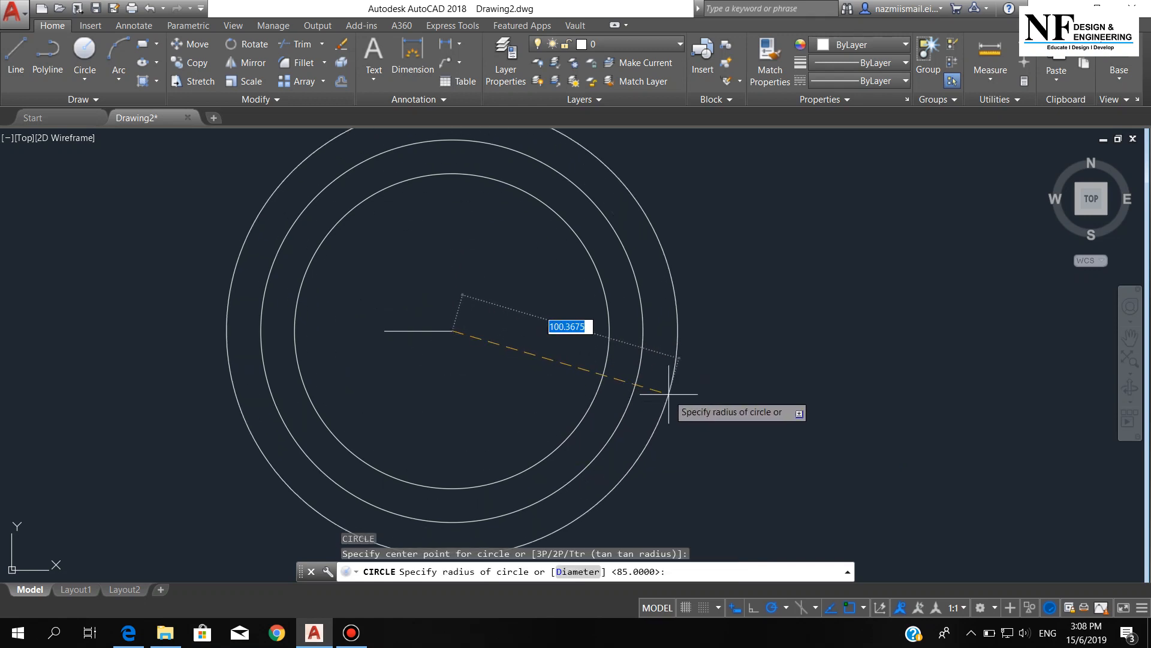
pyautogui.write('91')
pyautogui.press('Return')
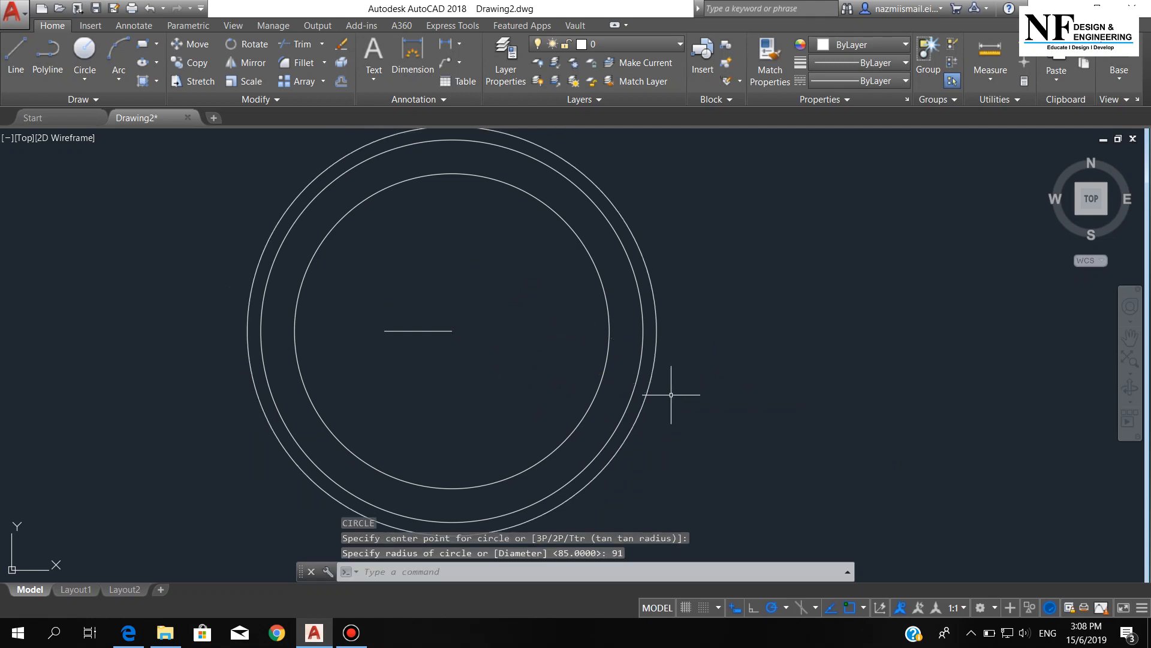
# Draw a circle of radius 35 centred on the left endpoint of the horizontal line.
pyautogui.write('c')
pyautogui.press('Return')
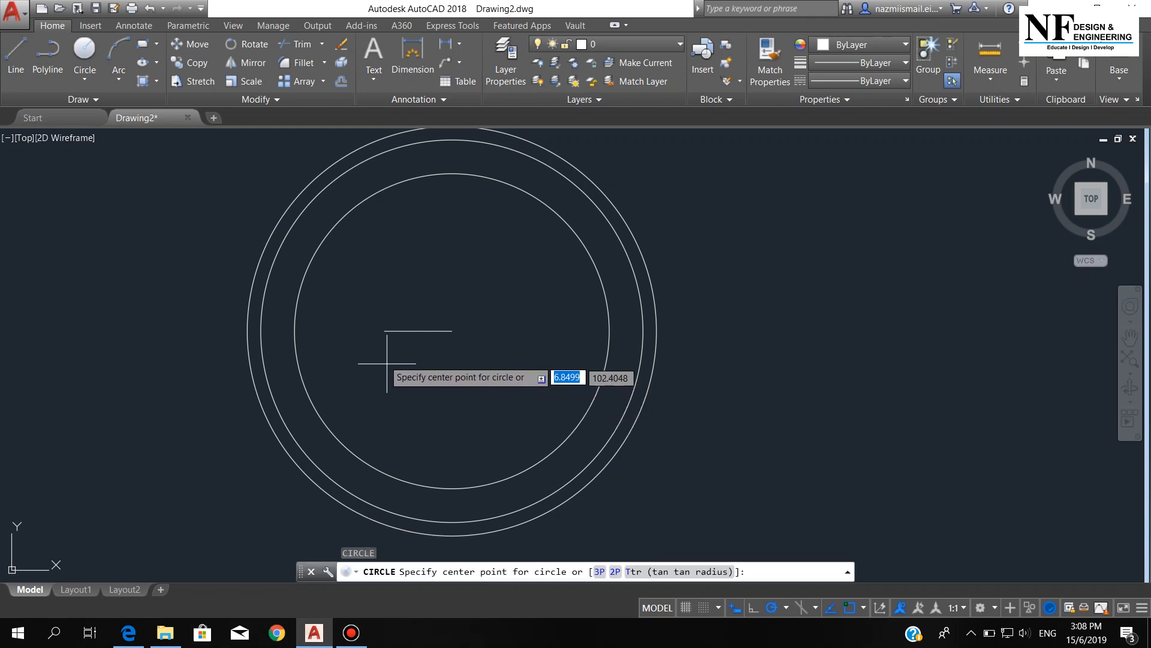
pyautogui.click(384, 331)
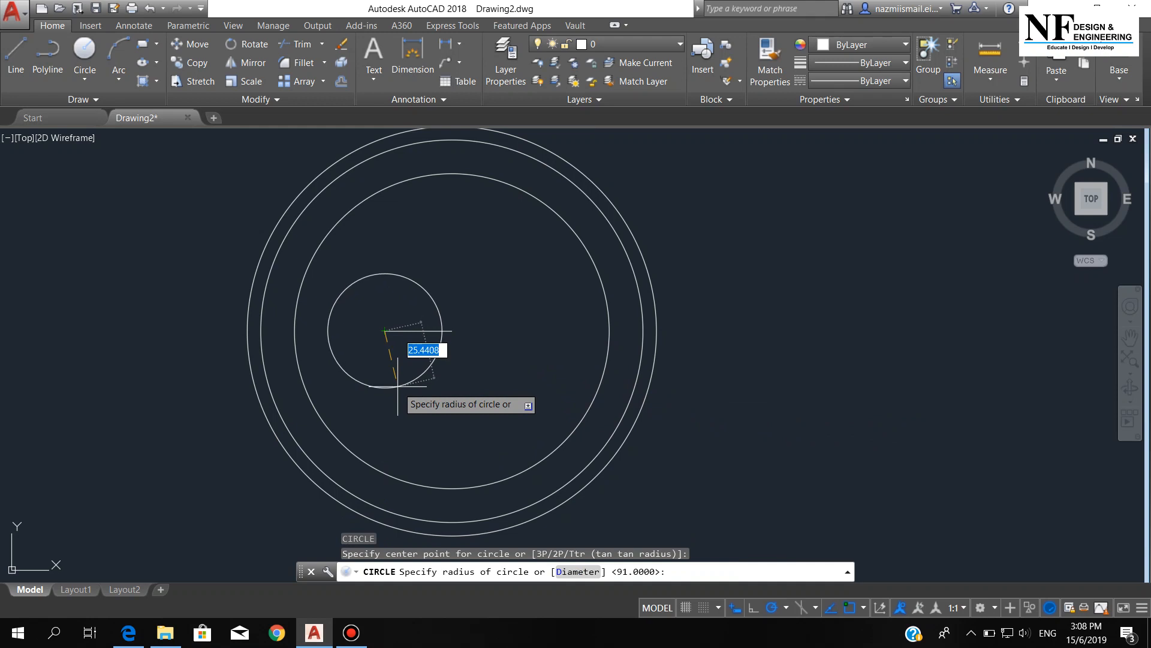
pyautogui.write('35')
pyautogui.press('Return')
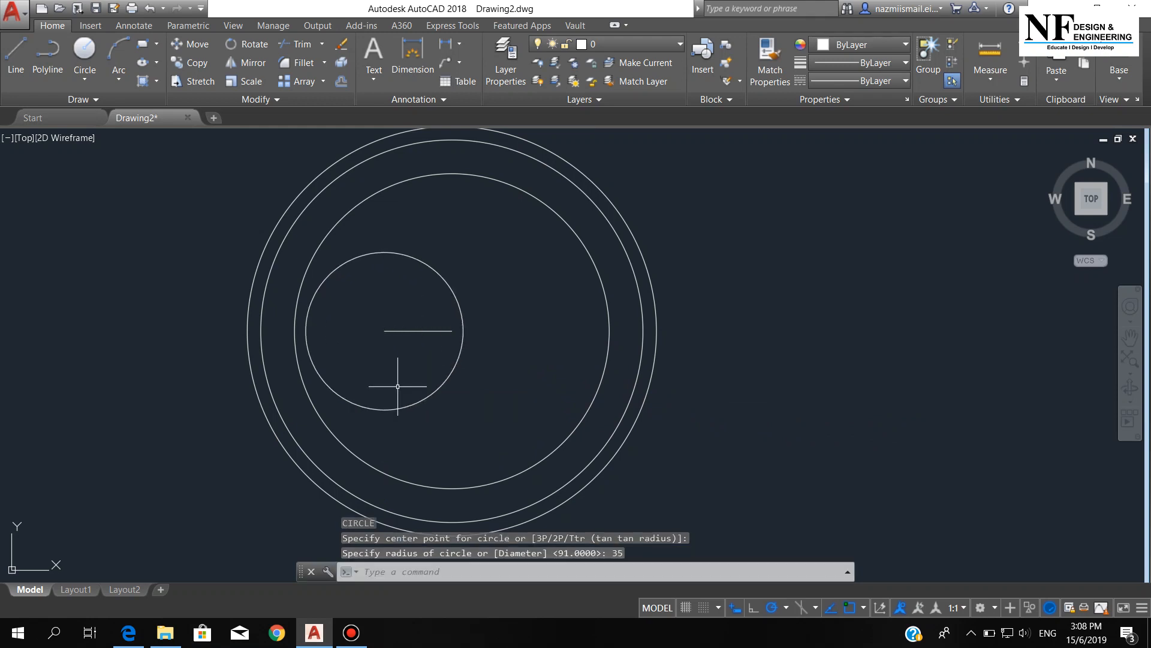
# Draw a concentric circle of radius 50 around the left endpoint of the line.
pyautogui.press('Return')
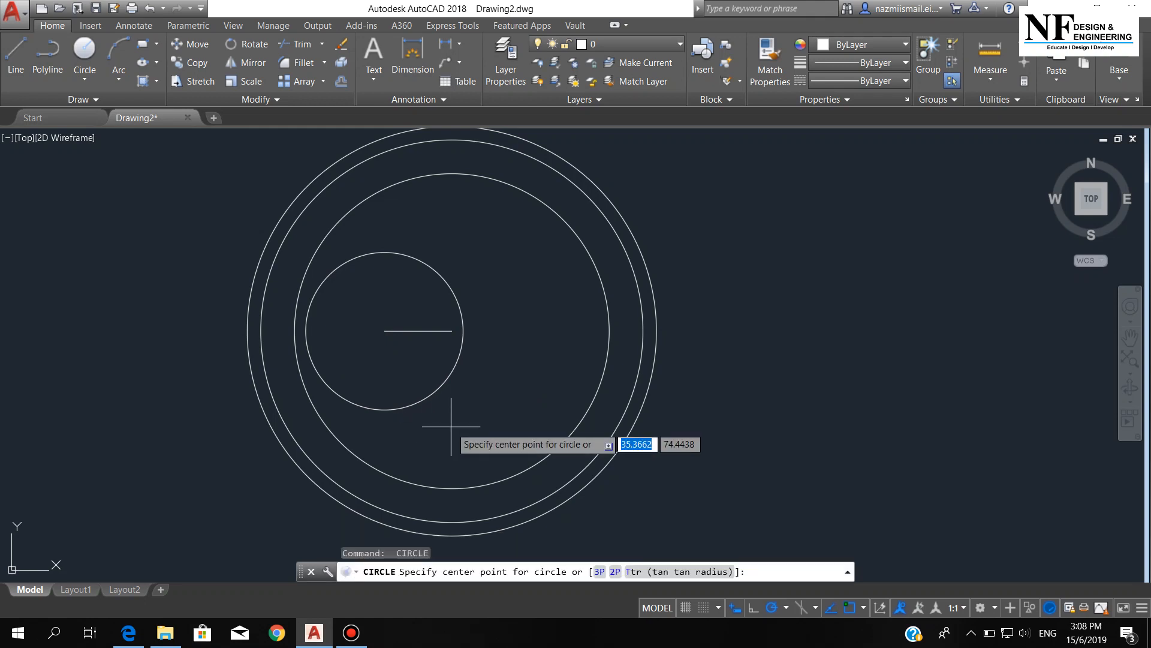
pyautogui.click(385, 330)
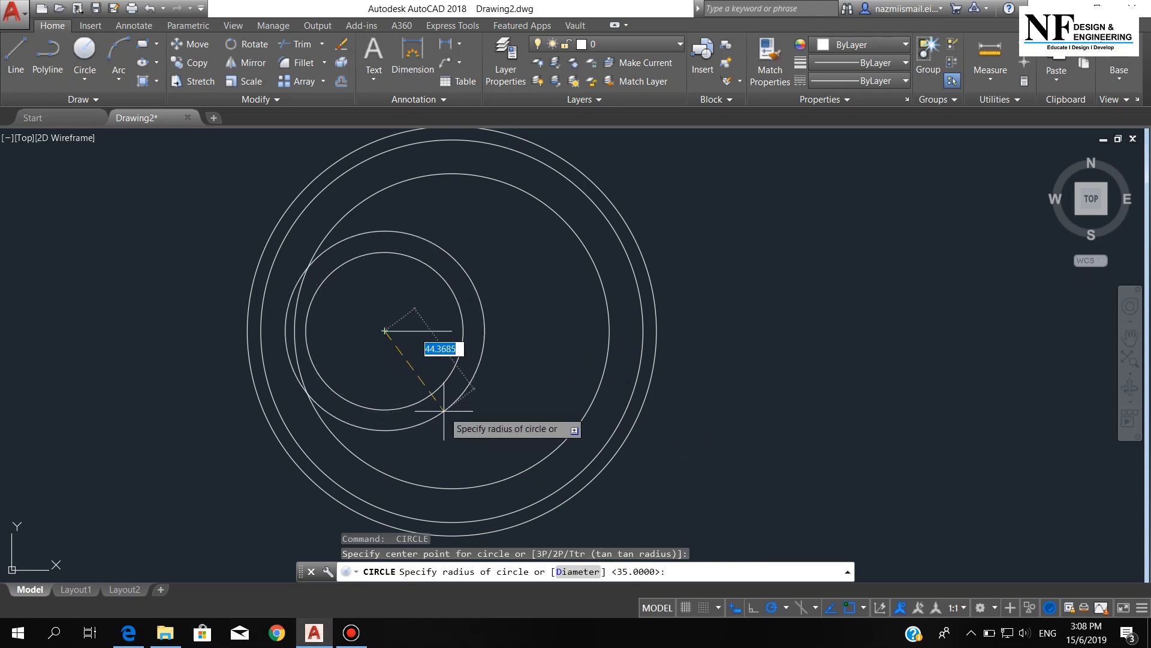
pyautogui.write('50')
pyautogui.press('Return')
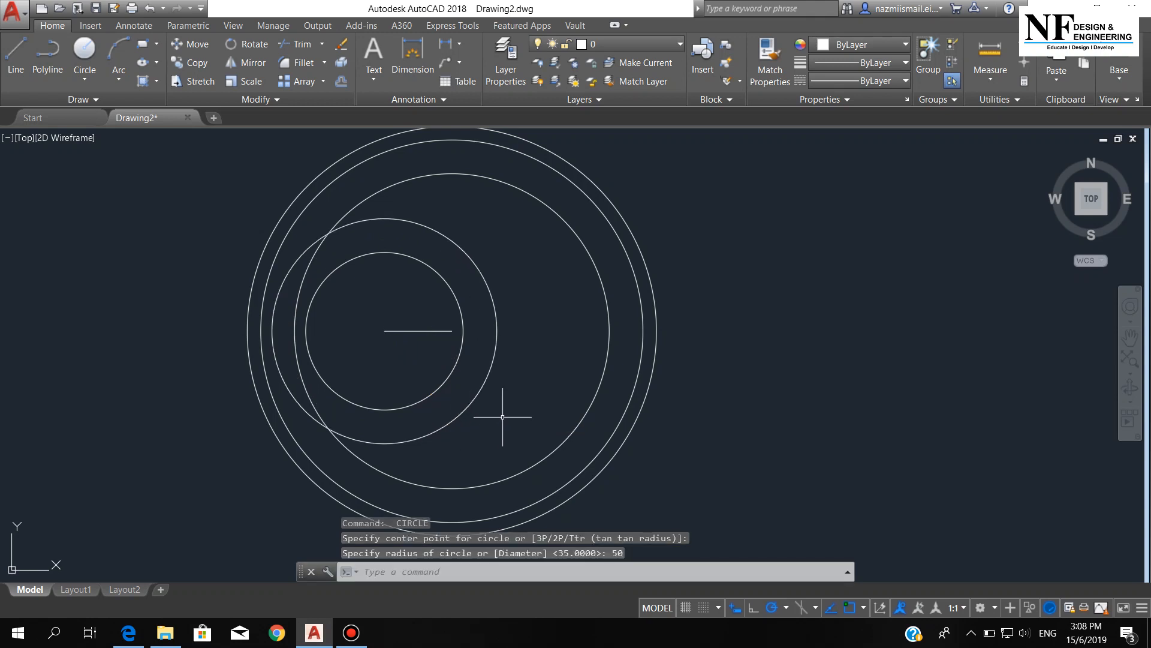
# Add a third circle of radius 56 centred on the line's left endpoint.
pyautogui.press('Return')
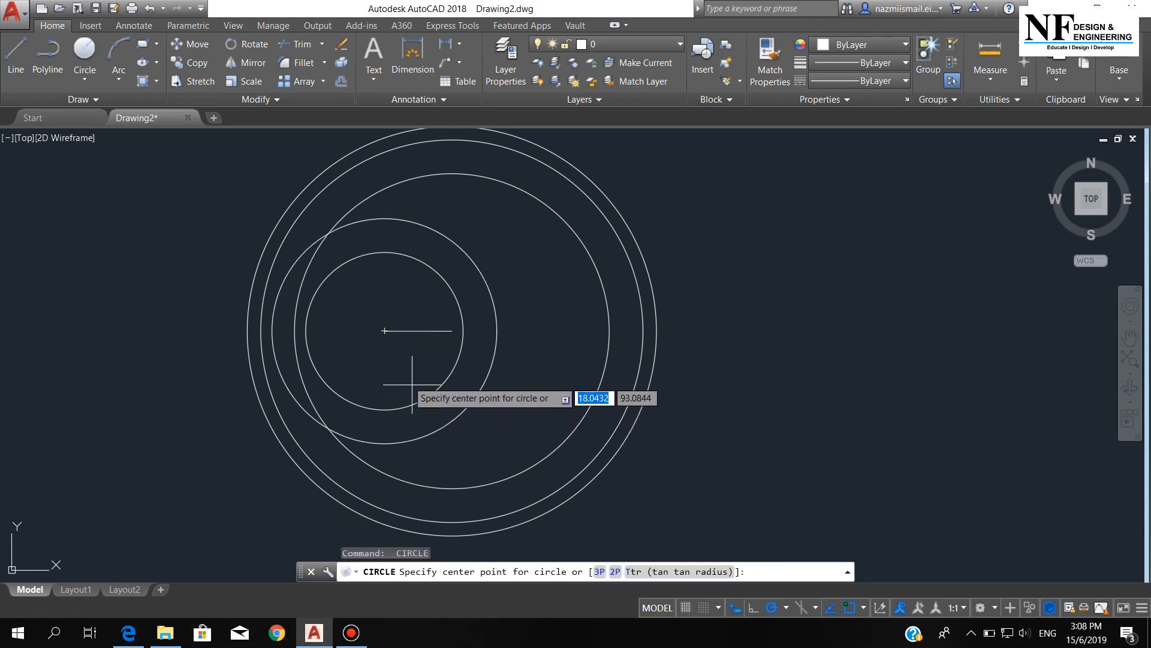
pyautogui.click(385, 331)
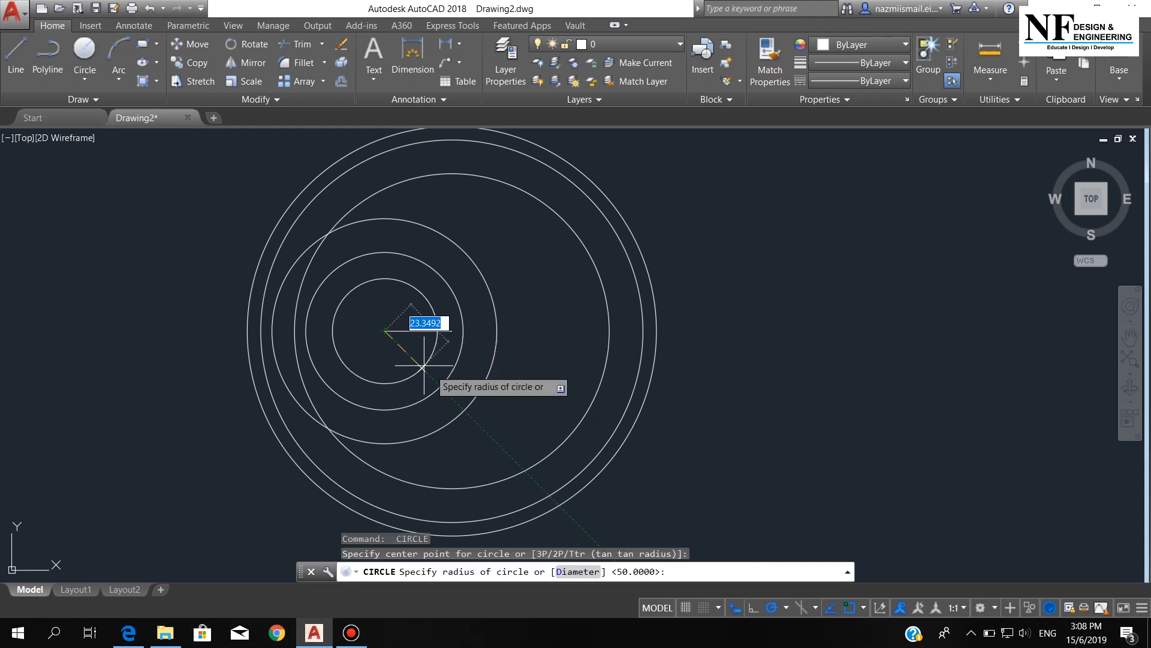
pyautogui.write('56')
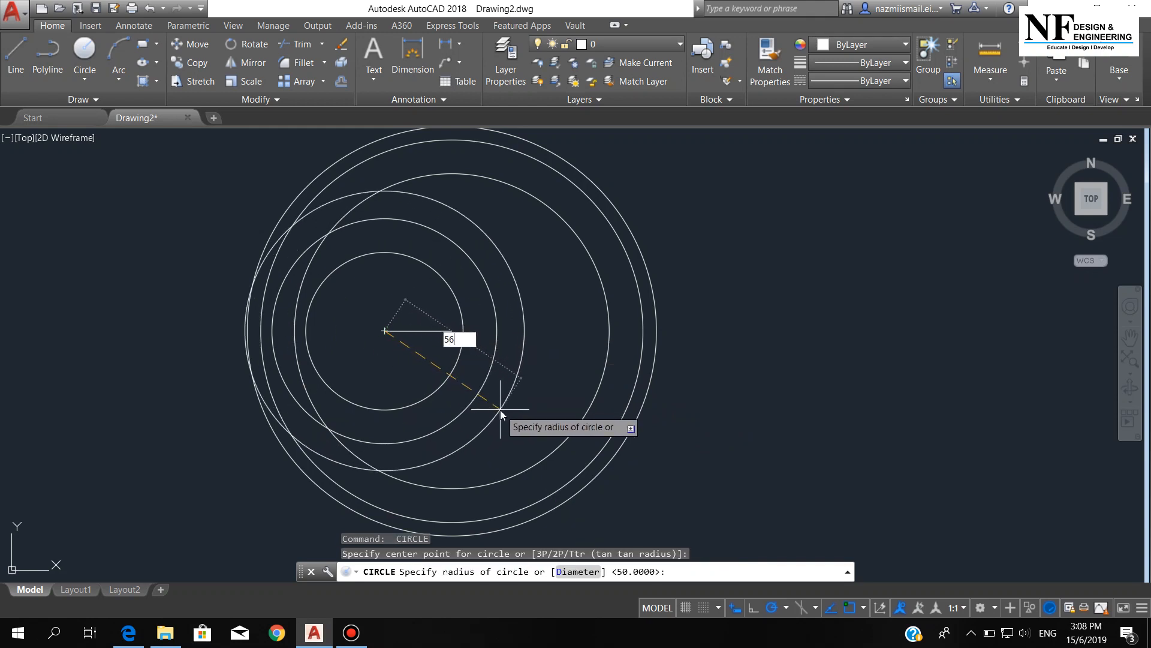
pyautogui.press('Return')
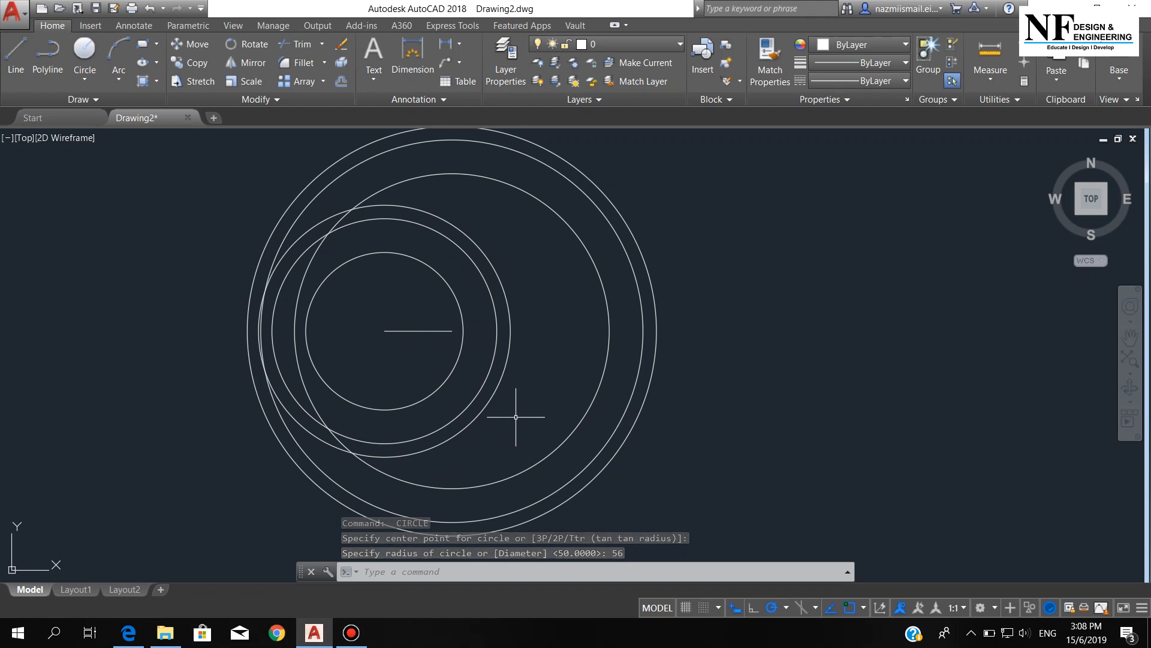
# Draw a rectangle 6 wide and 18 high in the empty space to the right of the circles.
pyautogui.write('REC')
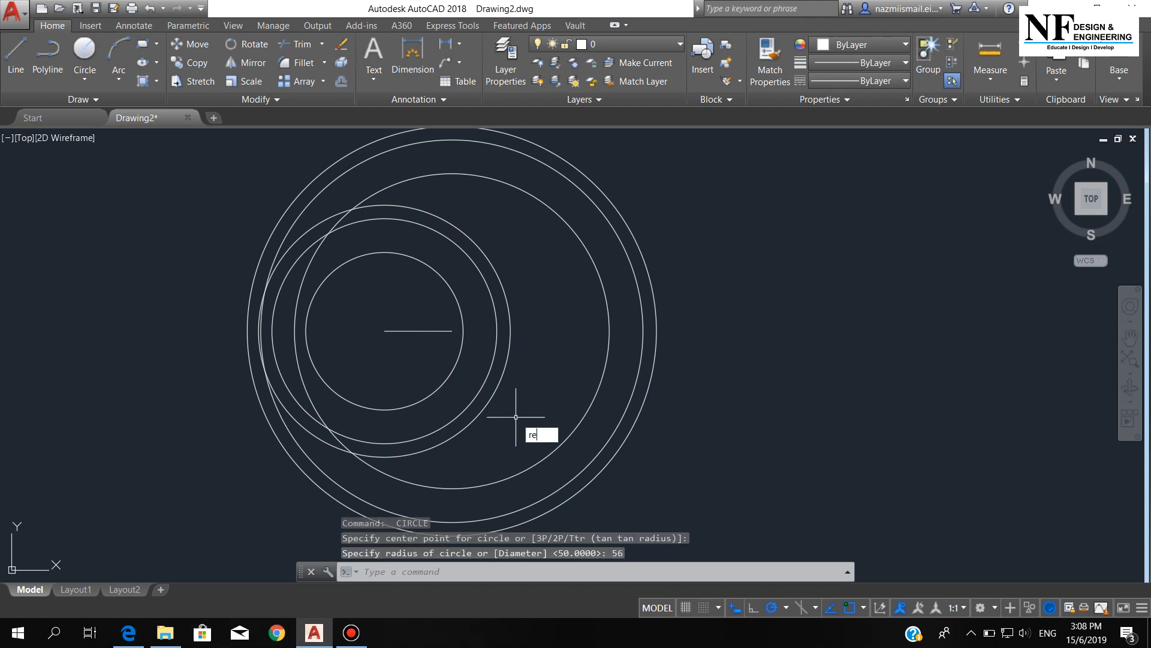
pyautogui.press('Return')
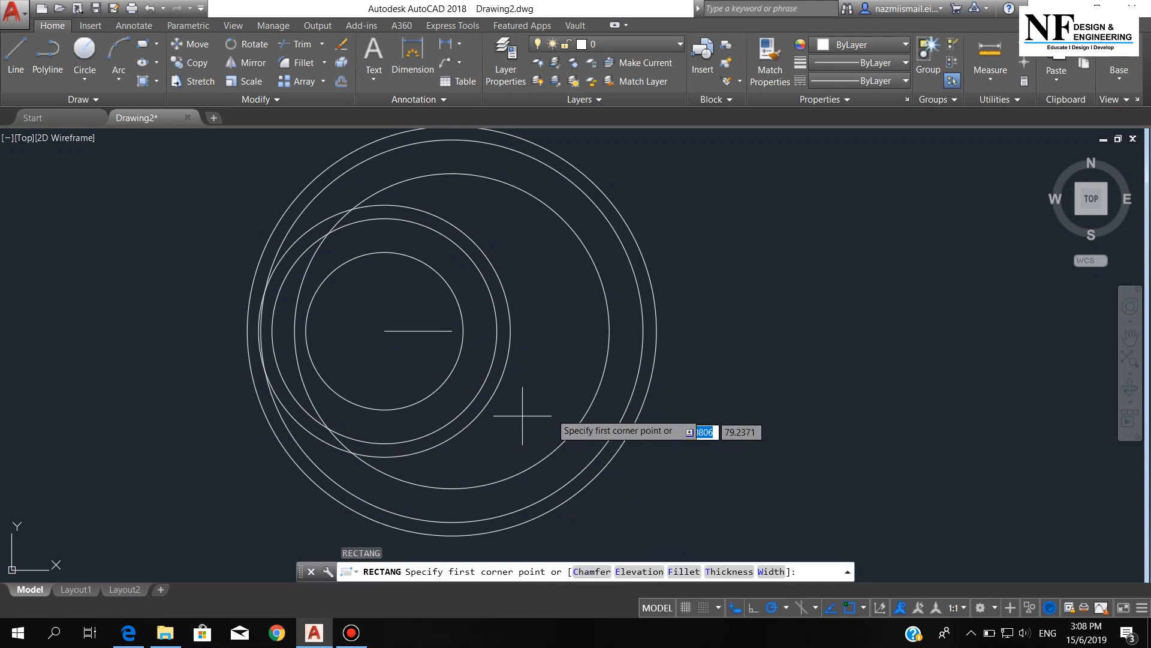
pyautogui.click(735, 370)
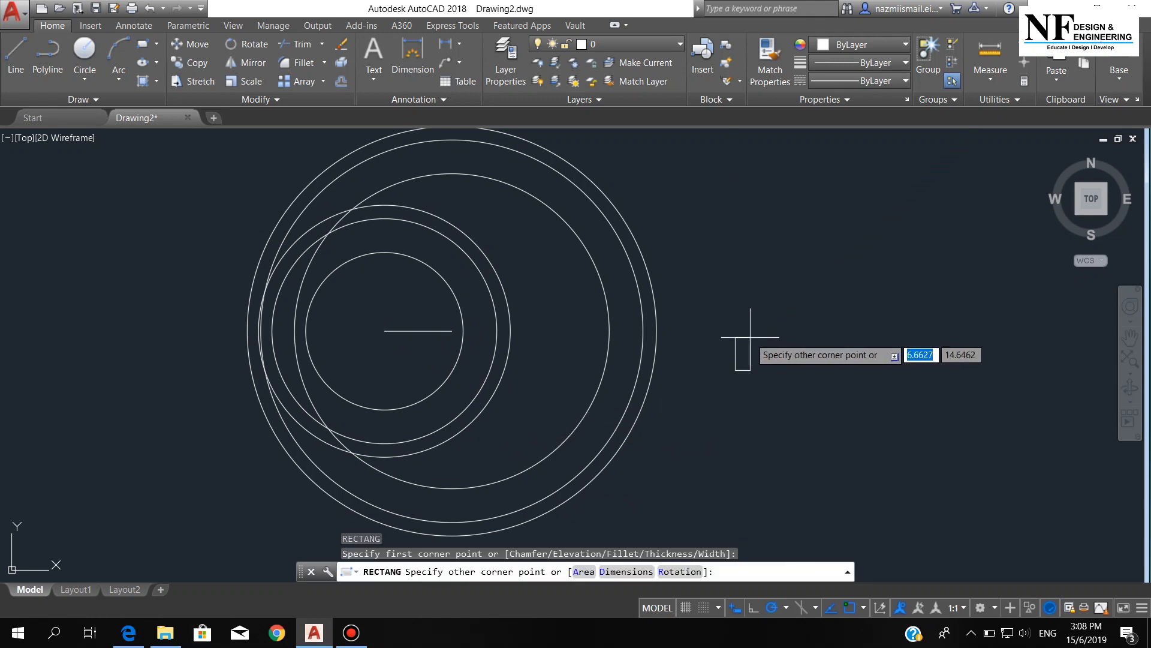
pyautogui.write('6')
pyautogui.press('Tab')
pyautogui.write('1')
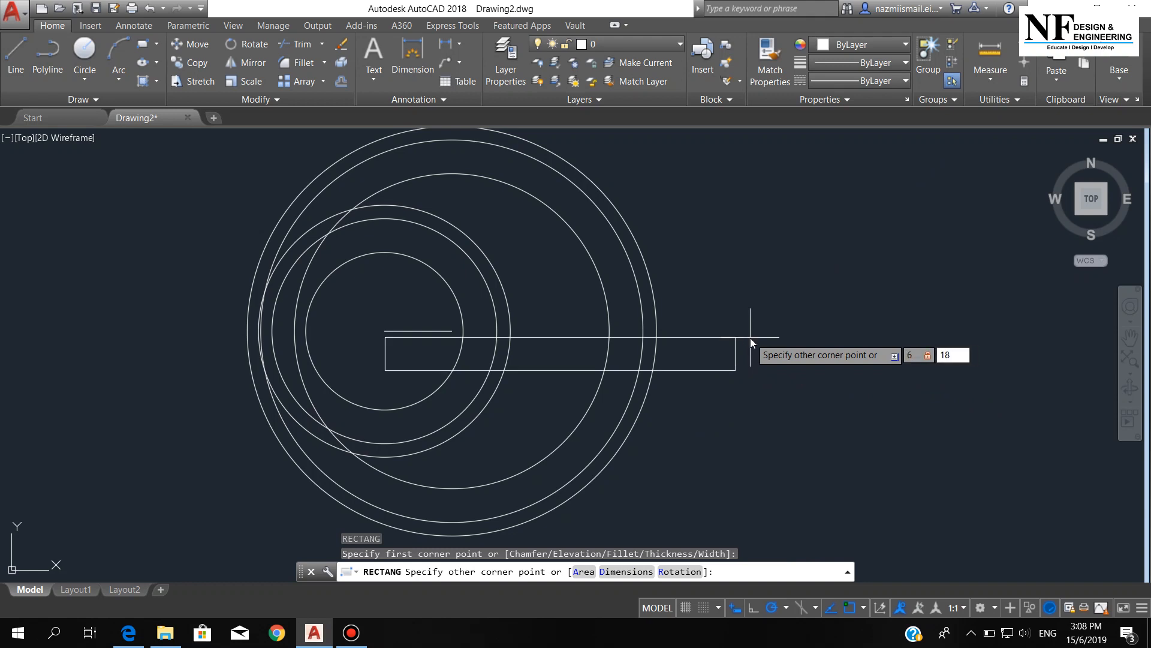
pyautogui.write('8')
pyautogui.press('Return')
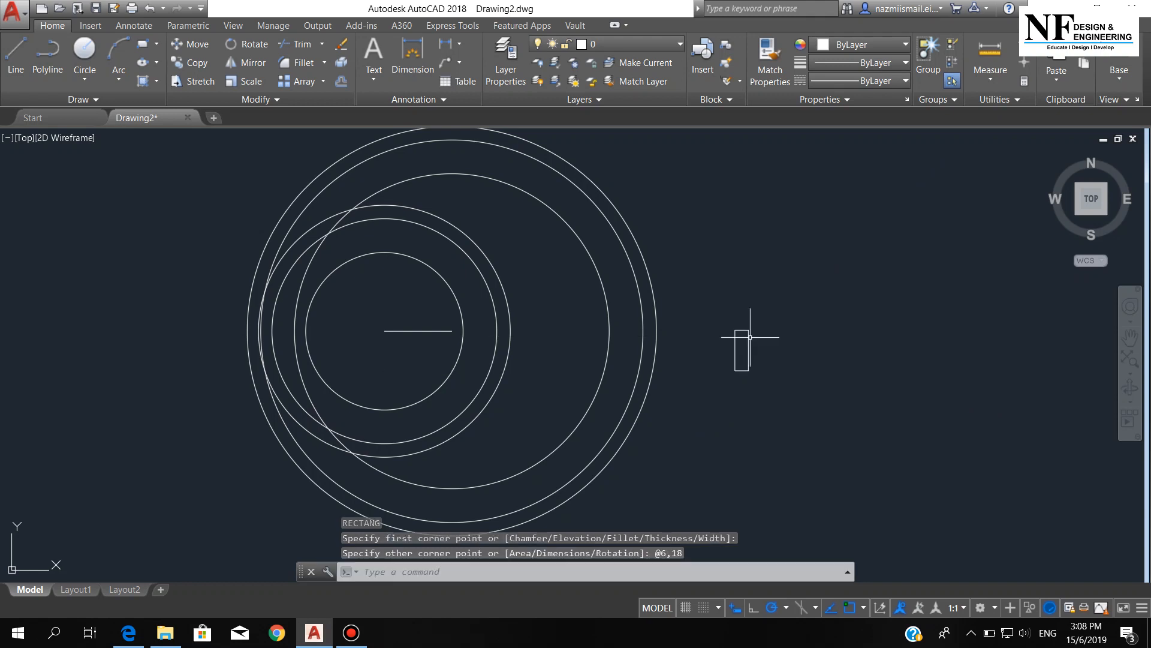
# Pick up the 6 by 18 rectangle with Move, using the midpoint of its left edge as the base point.
pyautogui.write('m')
pyautogui.press('Return')
pyautogui.click(745, 371)
pyautogui.press('Return')
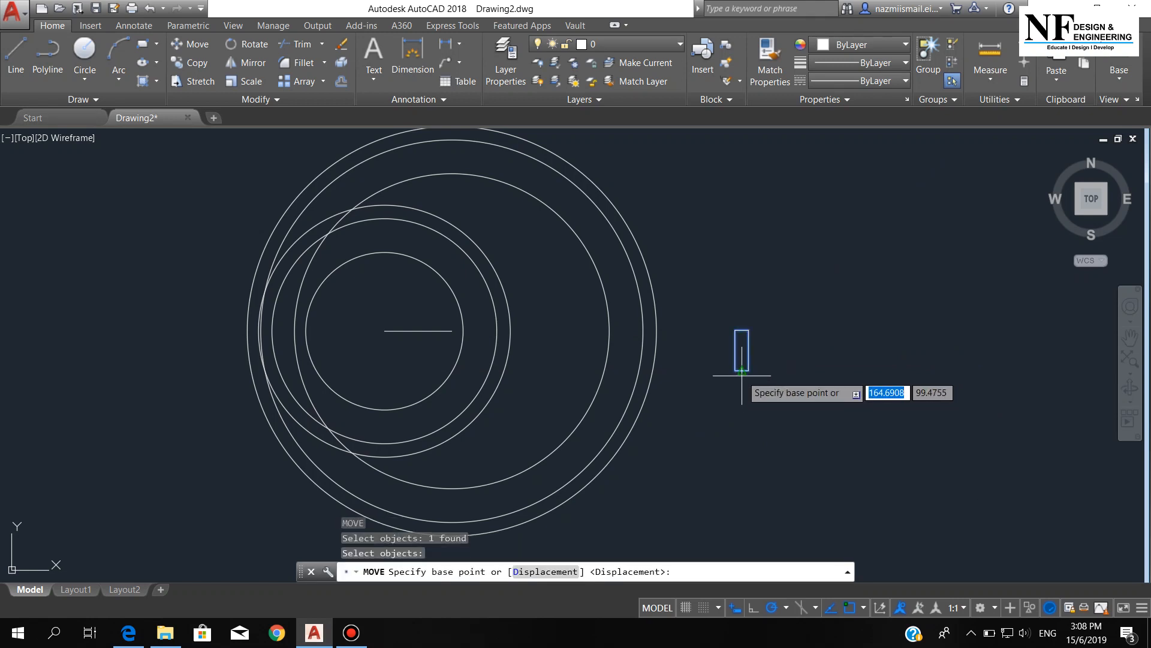
pyautogui.click(736, 350)
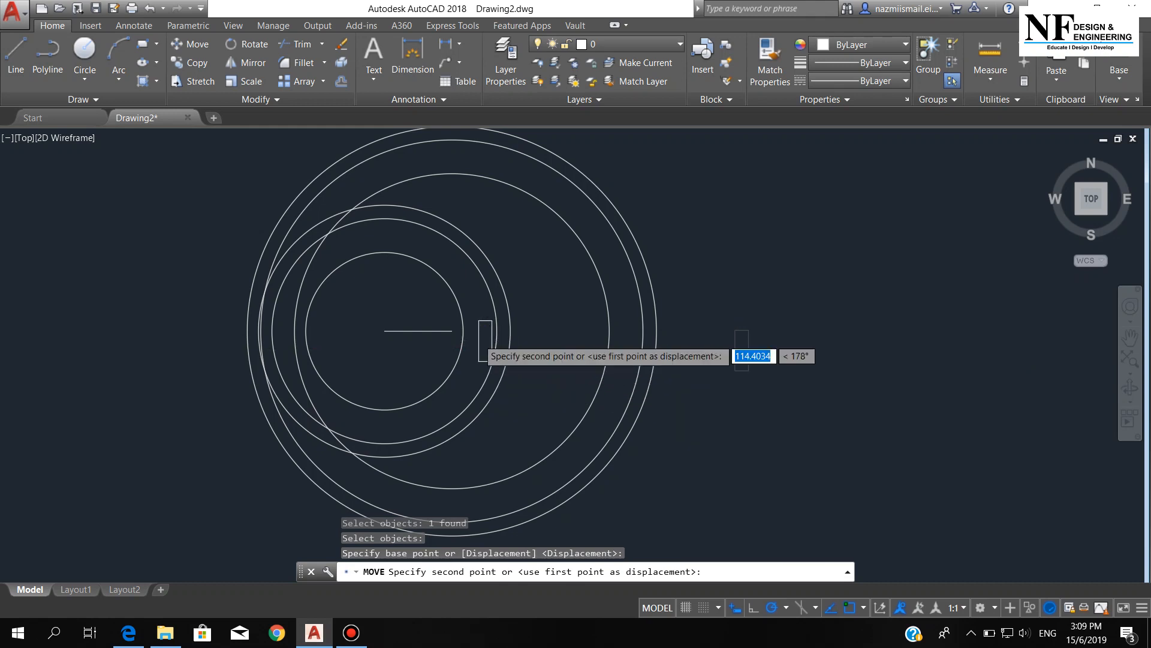
pyautogui.scroll(4, 480, 342)
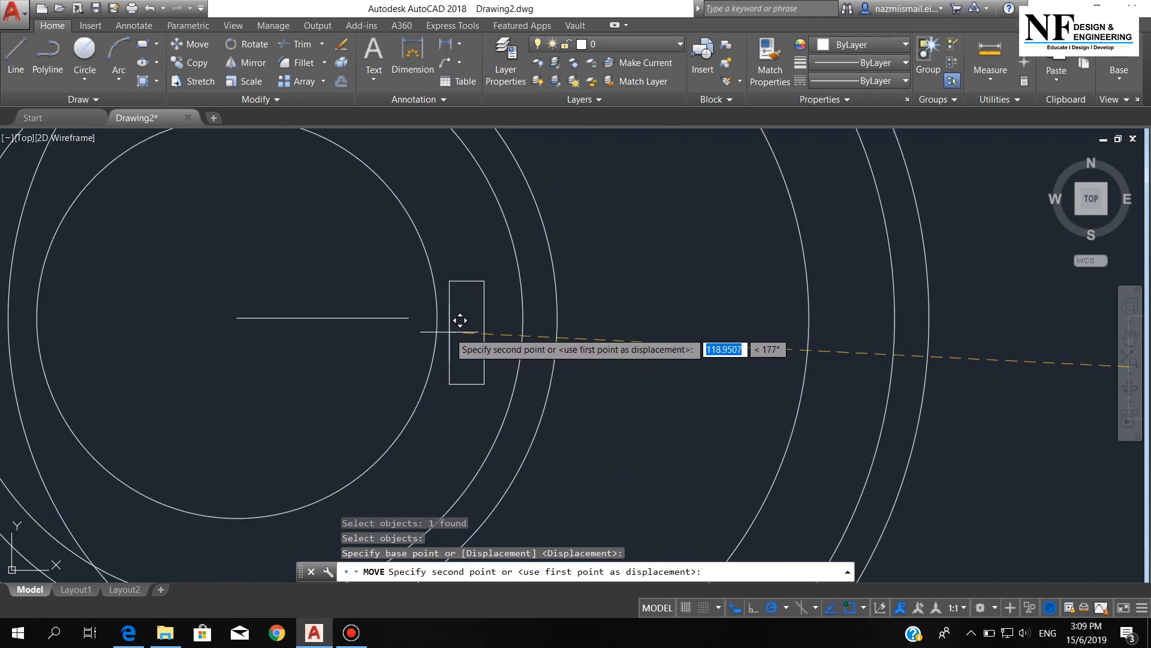
# Enable the Quadrant object snap and place the rectangle at the right quadrant of the radius 35 circle.
pyautogui.keyDown('shift'); pyautogui.rightClick(451, 336); pyautogui.keyUp('shift')
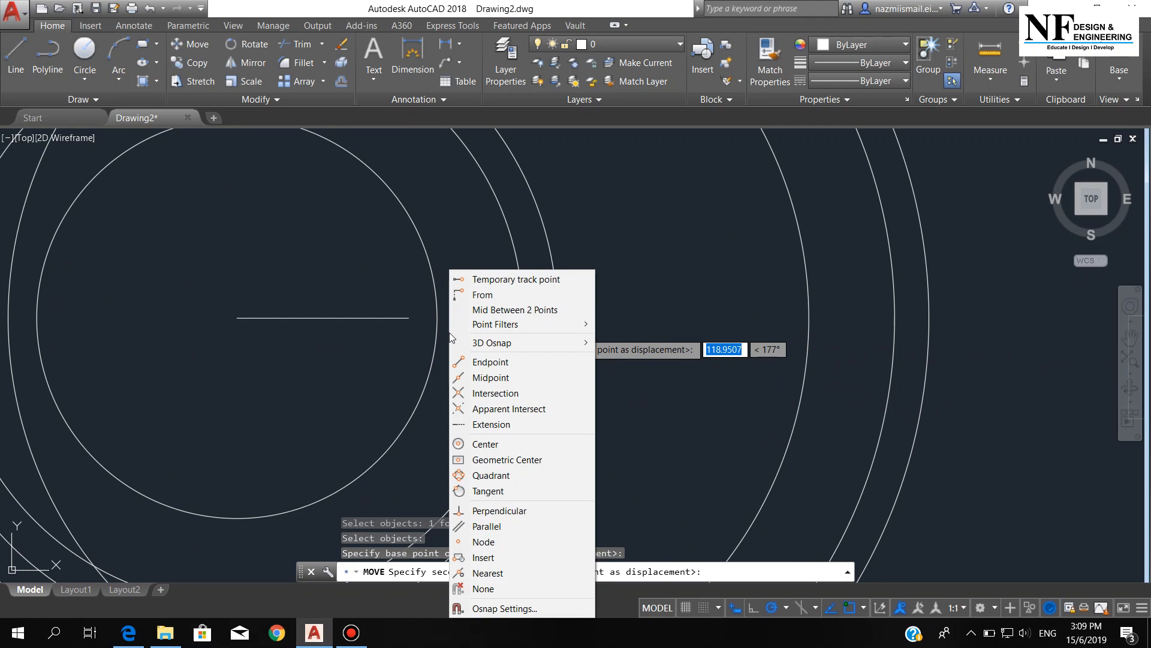
pyautogui.click(506, 459)
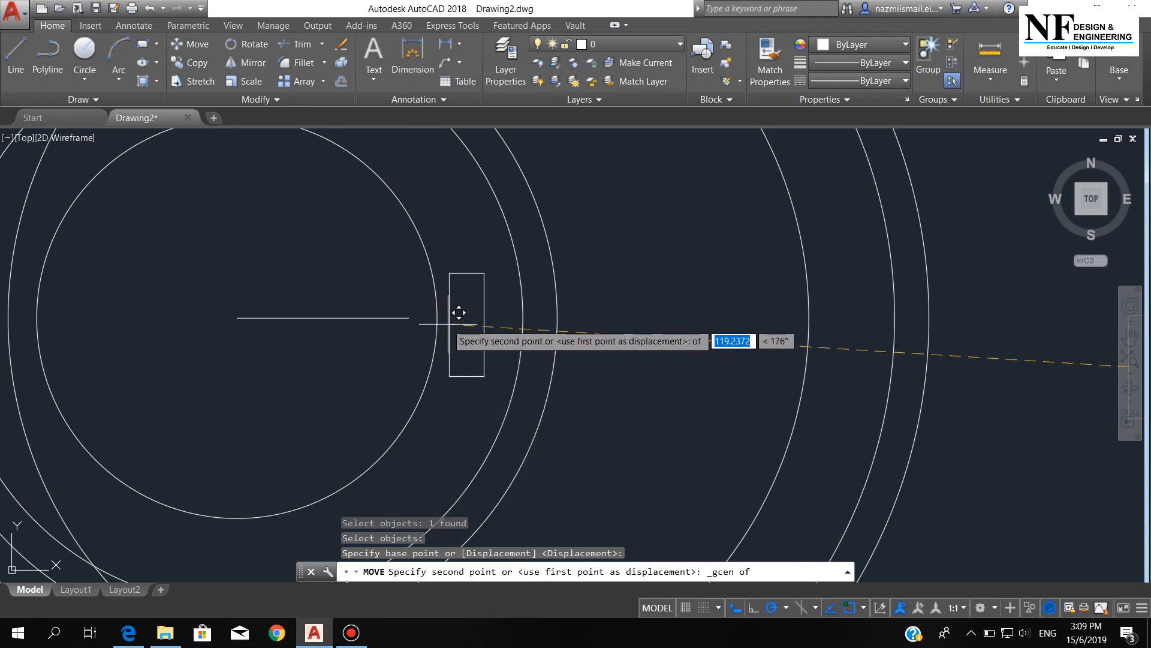
pyautogui.click(864, 607)
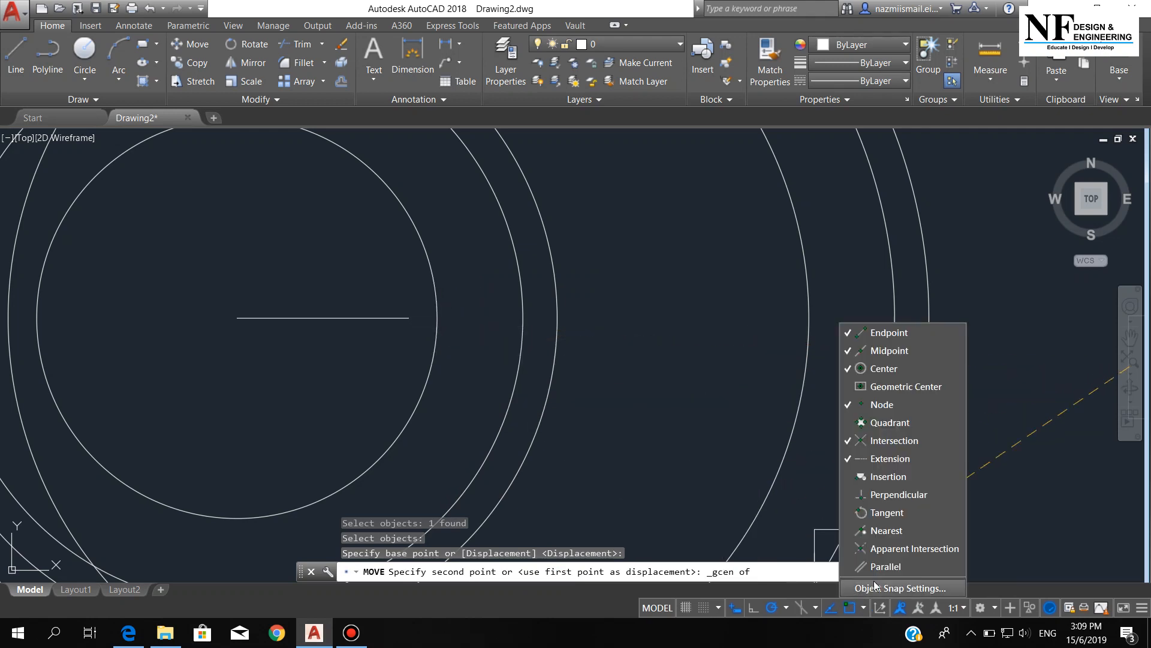
pyautogui.click(887, 423)
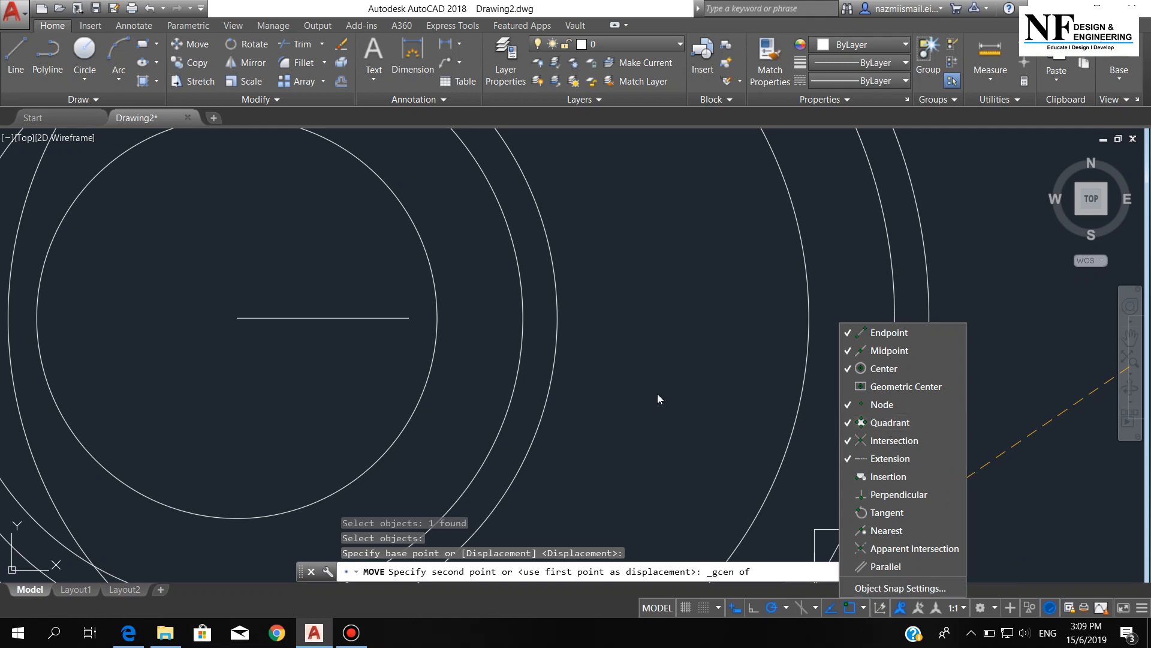
pyautogui.click(751, 389)
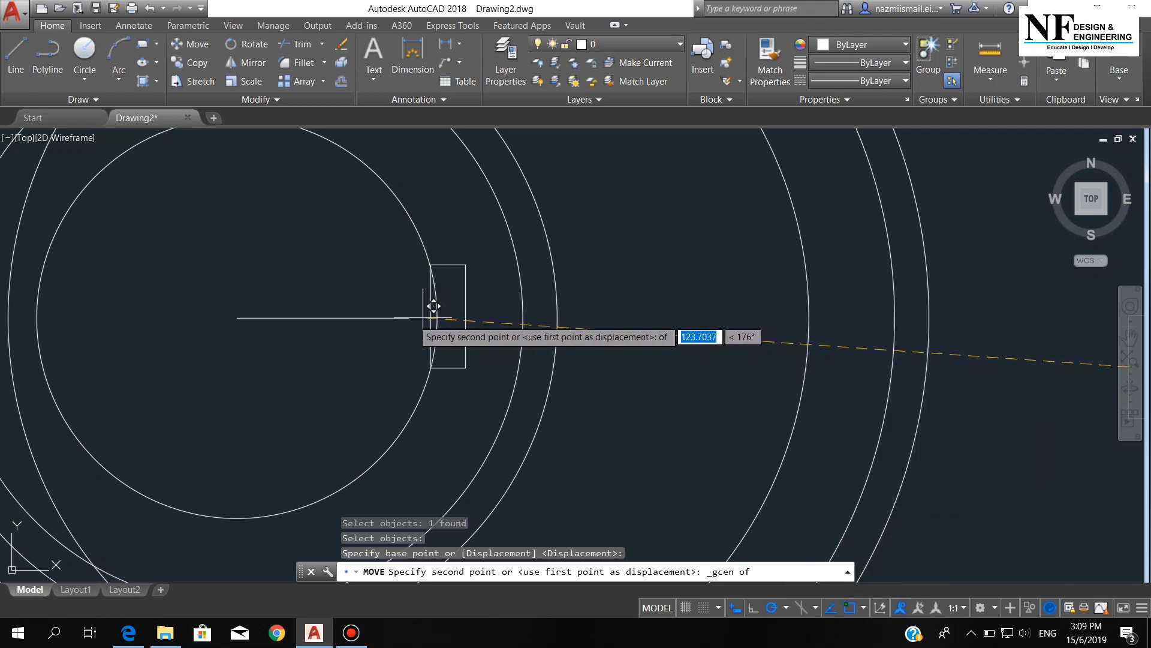
pyautogui.click(450, 309)
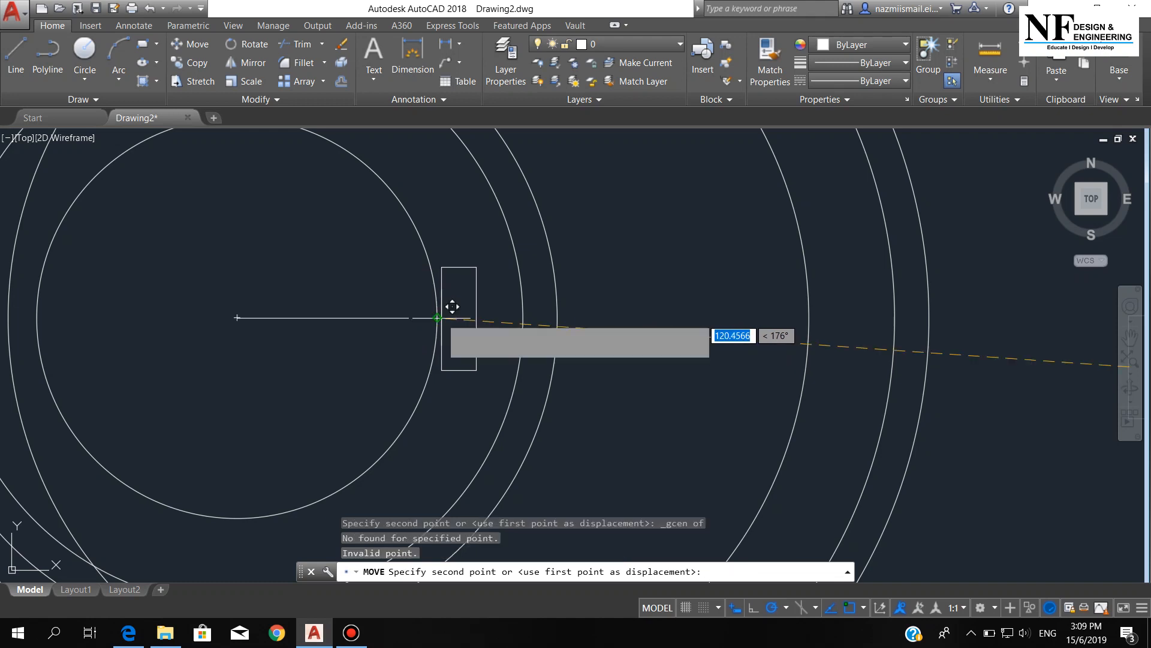
pyautogui.scroll(-2, 448, 323)
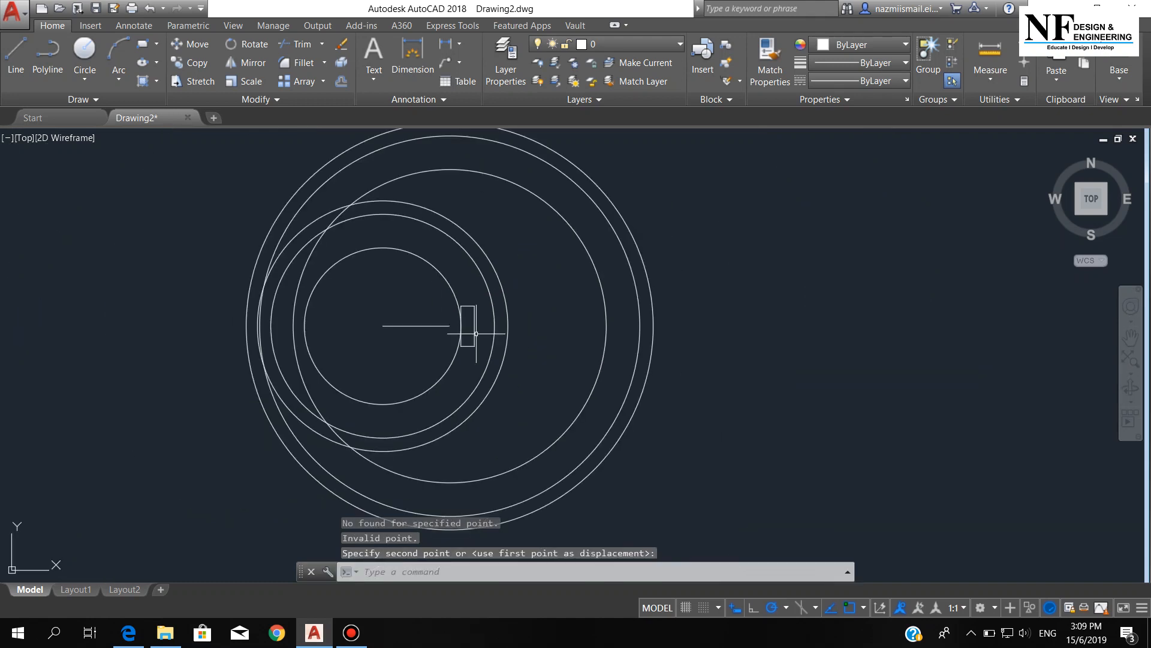
# Move the rectangle horizontally left from its upper-left corner until that corner lies on the radius 35 circle.
pyautogui.scroll(5, 474, 322)
pyautogui.press('Escape')
pyautogui.write('m')
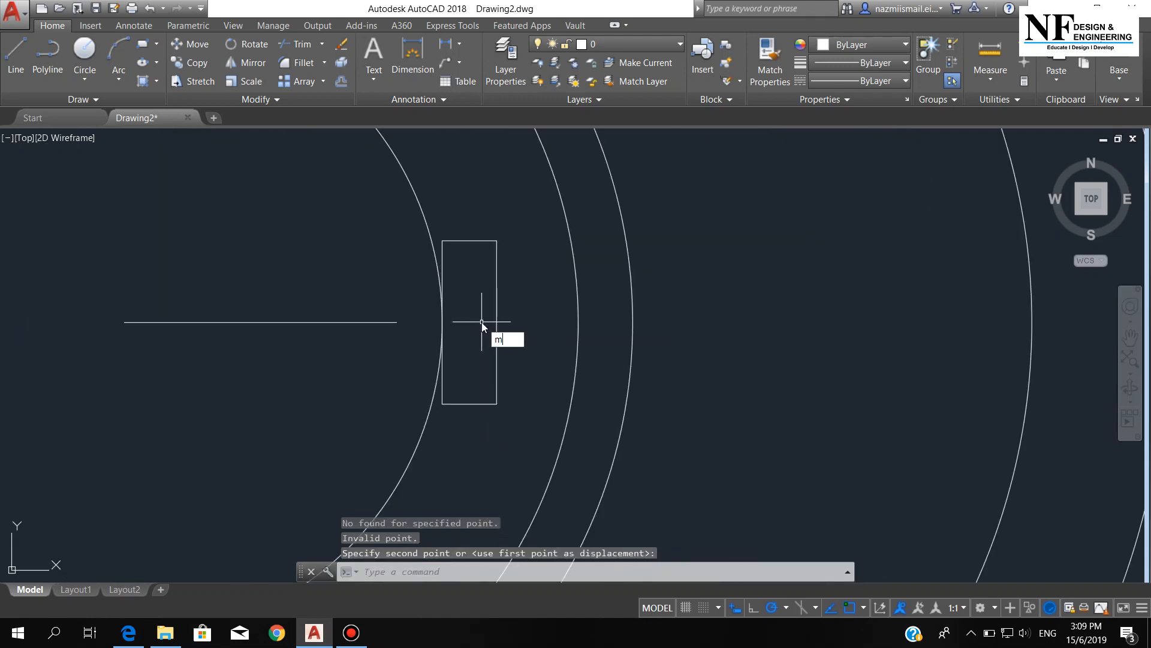
pyautogui.press('Return')
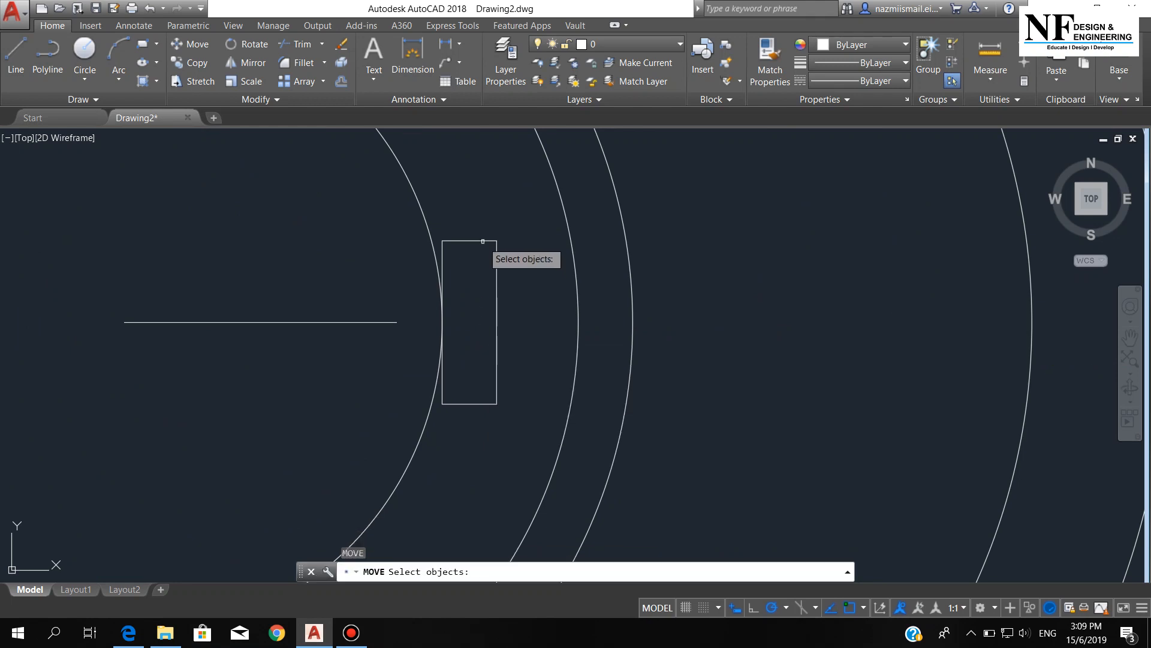
pyautogui.click(447, 241)
pyautogui.press('Return')
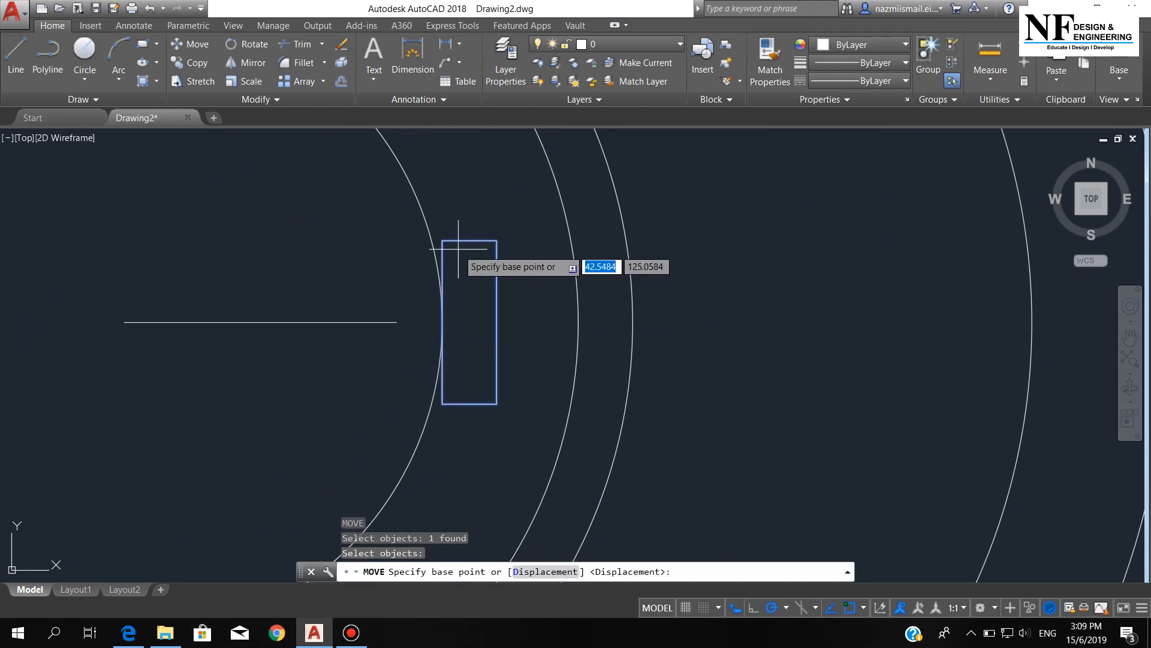
pyautogui.scroll(3, 449, 242)
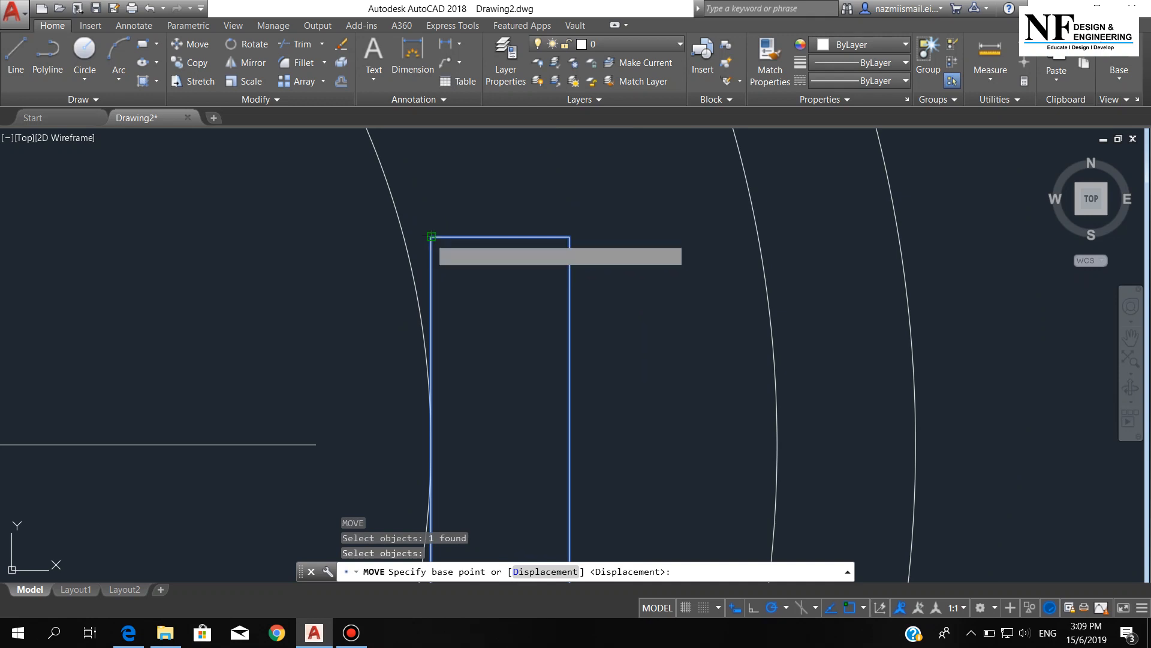
pyautogui.click(431, 237)
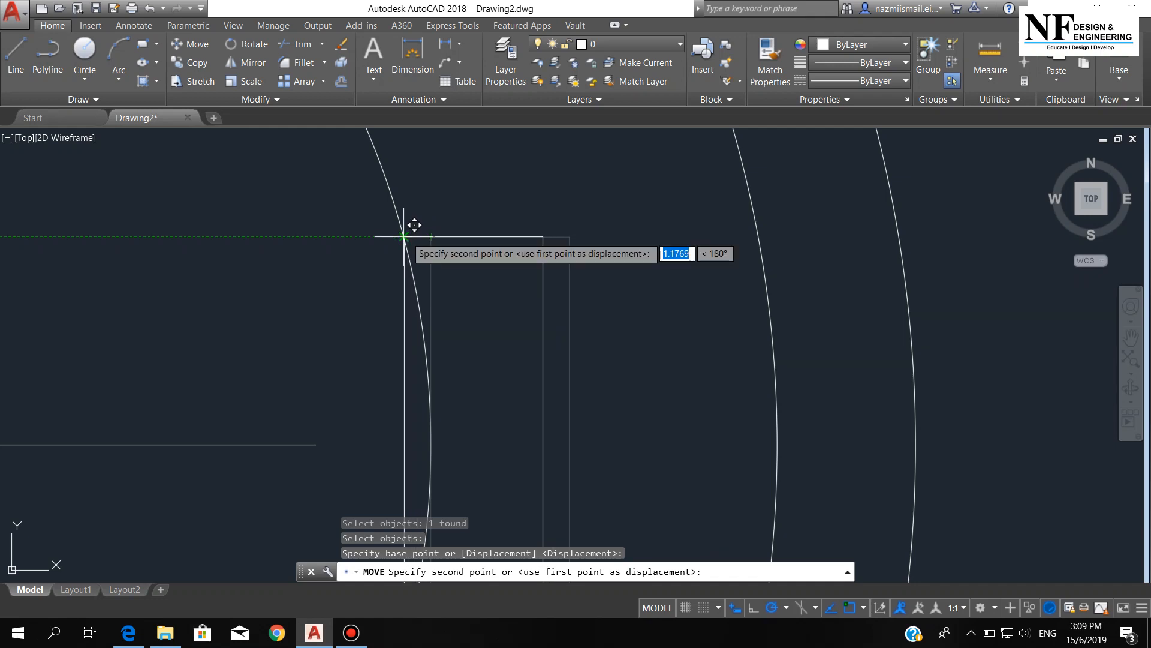
pyautogui.click(404, 237)
pyautogui.scroll(-4, 489, 304)
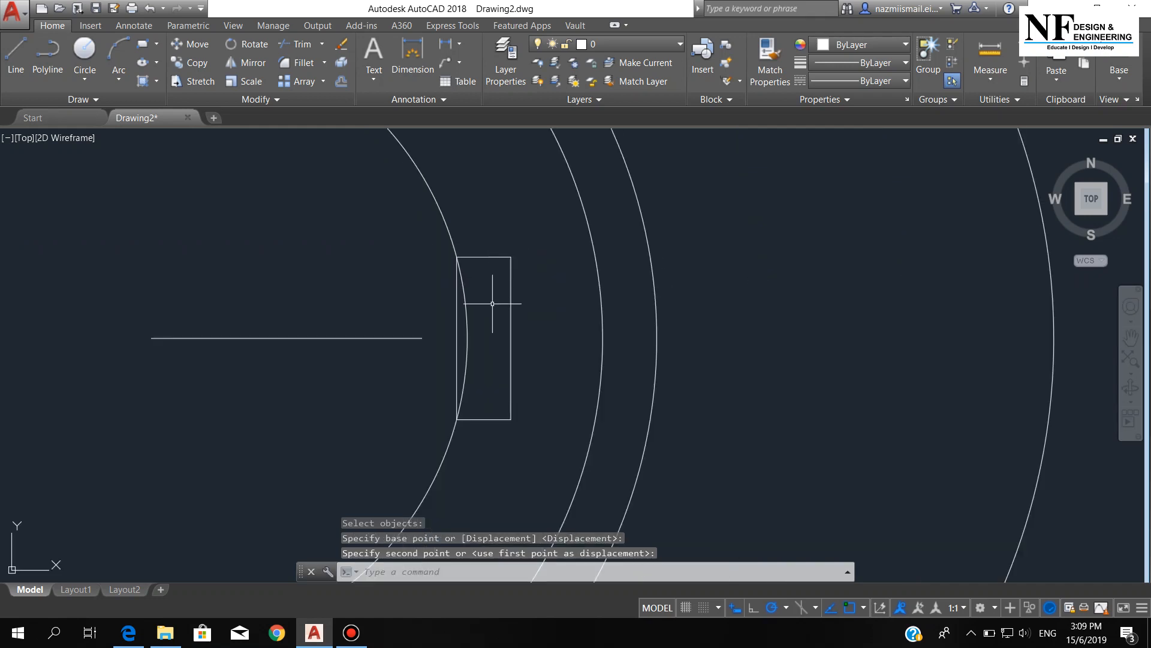
# Trim the rectangle's left edge and the circle's arc inside the rectangle to form an open keyway notch.
pyautogui.write('tr')
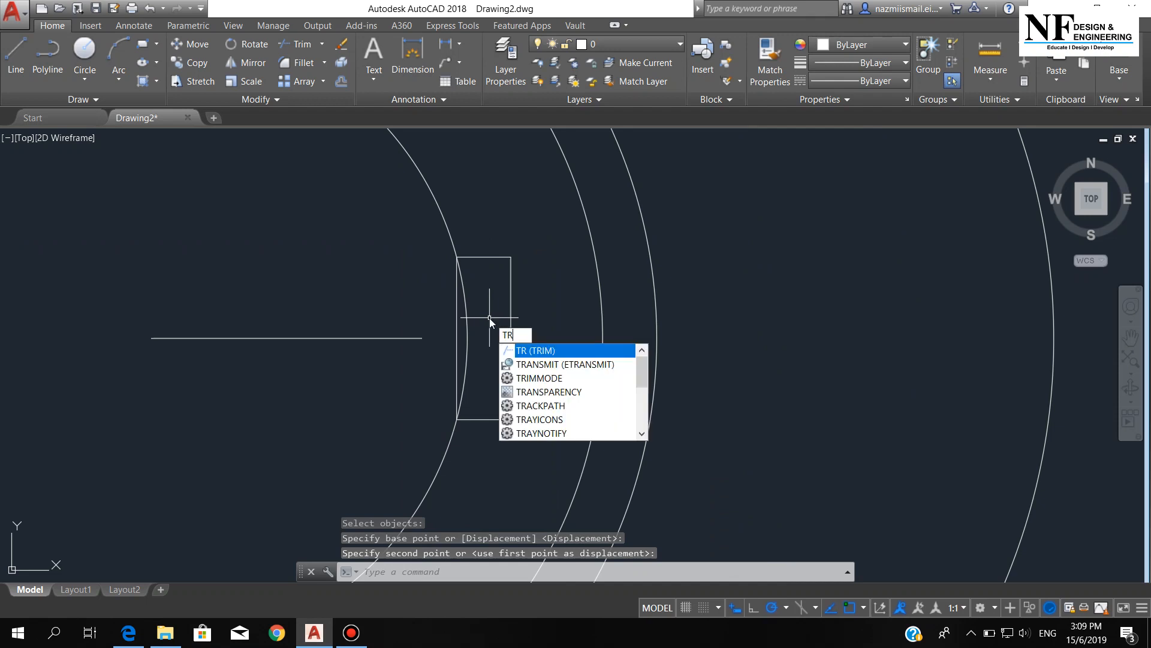
pyautogui.press('Return')
pyautogui.press('Return')
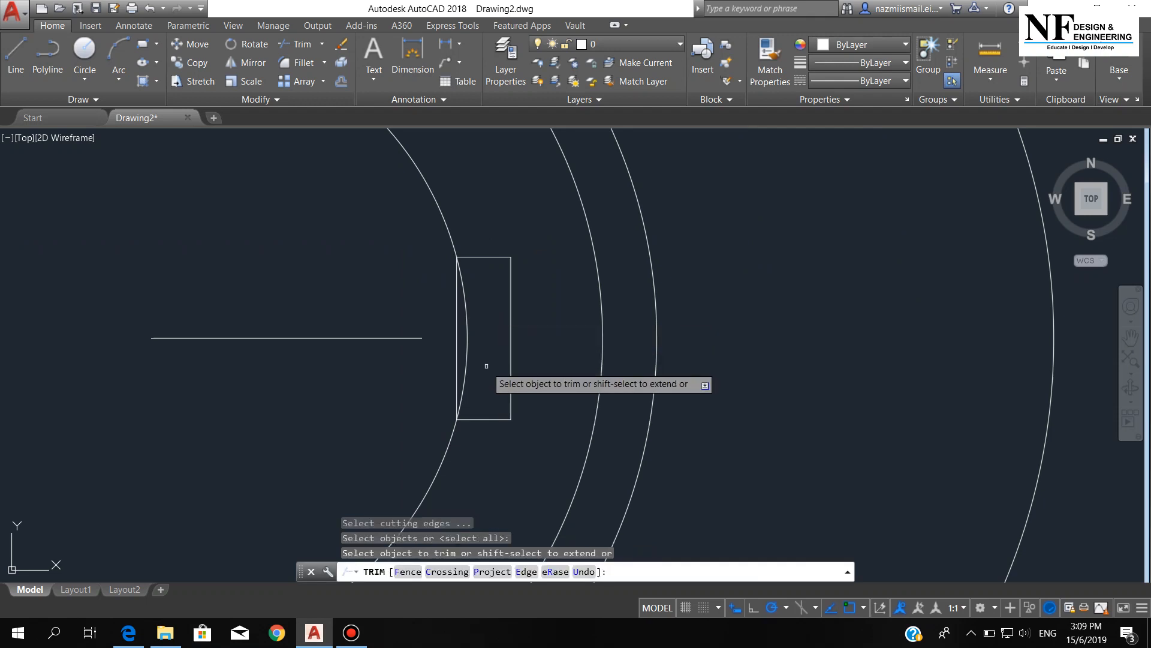
pyautogui.click(487, 365)
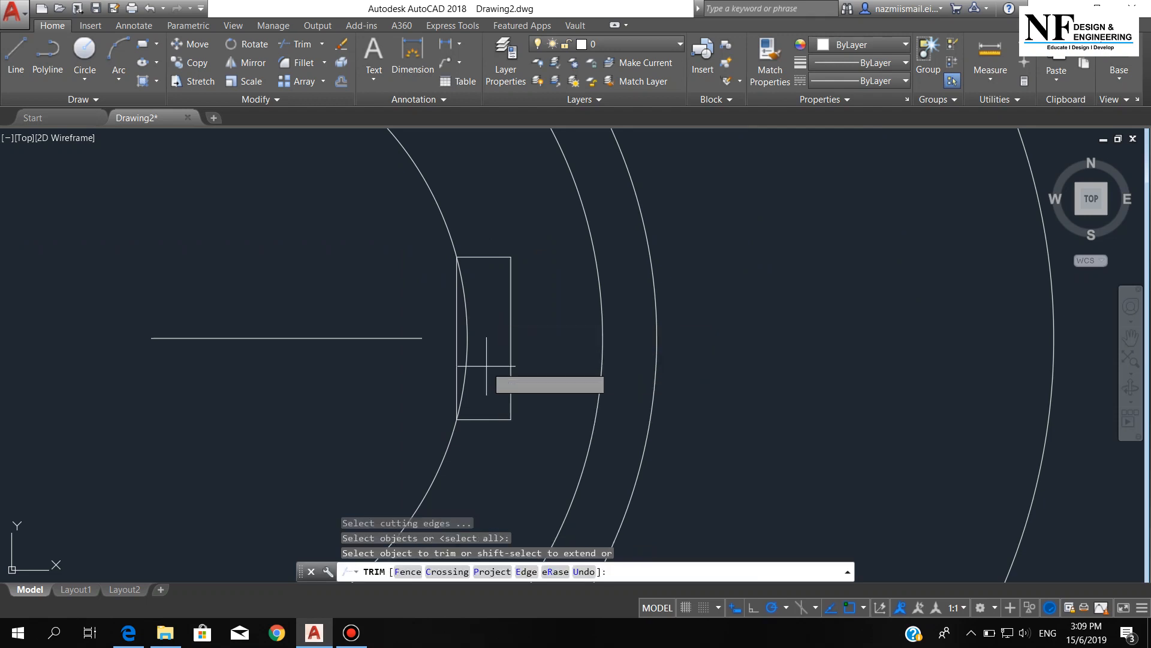
pyautogui.click(448, 307)
pyautogui.press('Return')
pyautogui.scroll(-3, 447, 362)
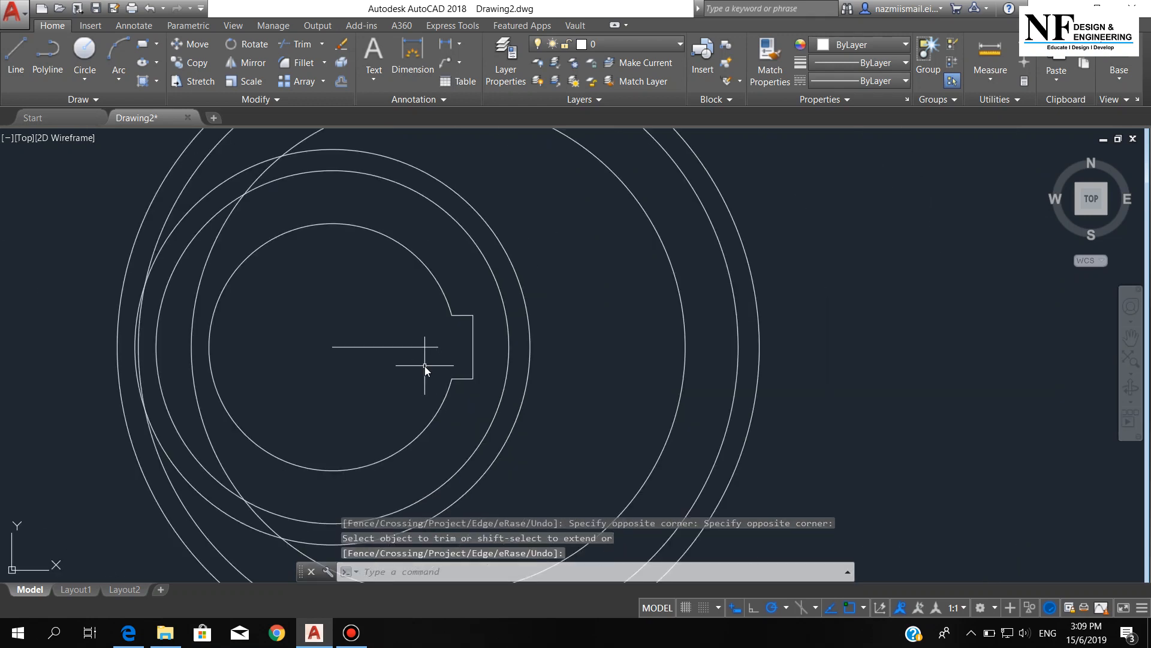
# Draw a horizontal line from the centre line's right endpoint to the right quadrant of the larger set's innermost circle.
pyautogui.write('L')
pyautogui.press('Return')
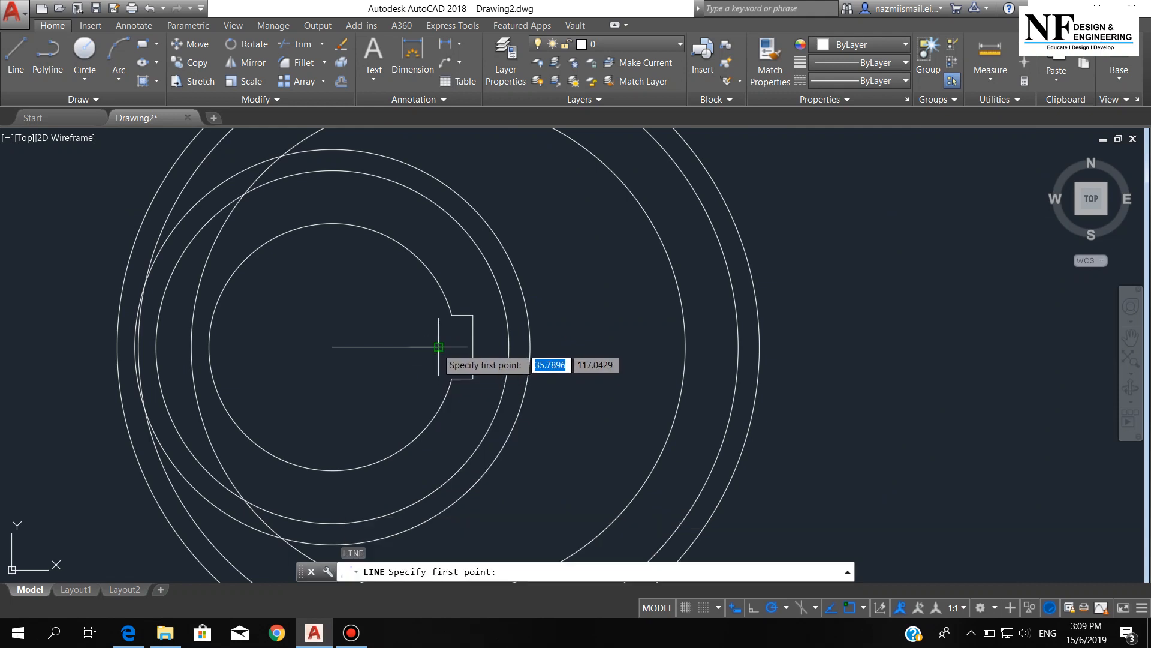
pyautogui.click(439, 347)
pyautogui.scroll(-2, 438, 347)
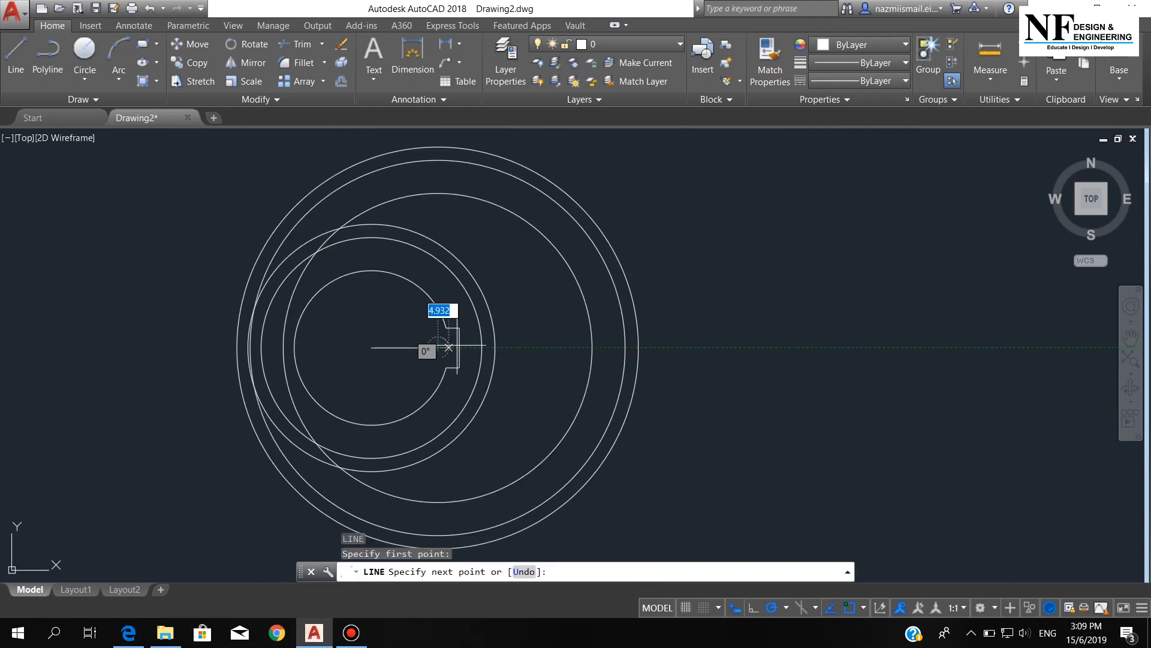
pyautogui.click(593, 346)
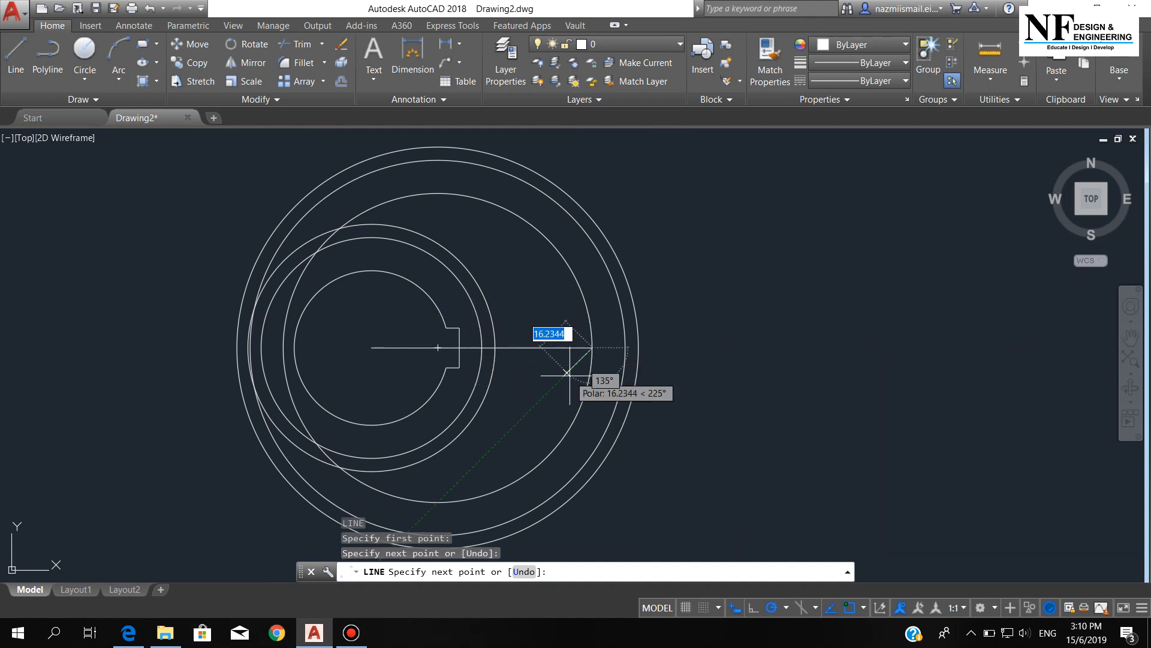
pyautogui.press('Return')
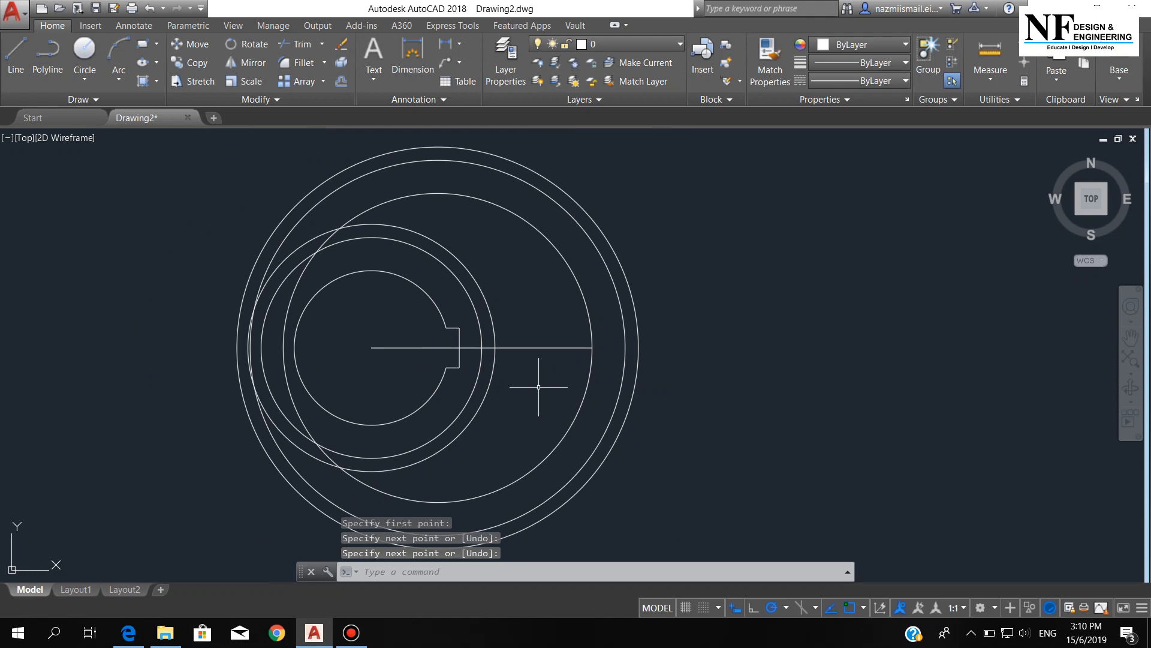
# Offset the new horizontal line by 25 both above and below.
pyautogui.write('O')
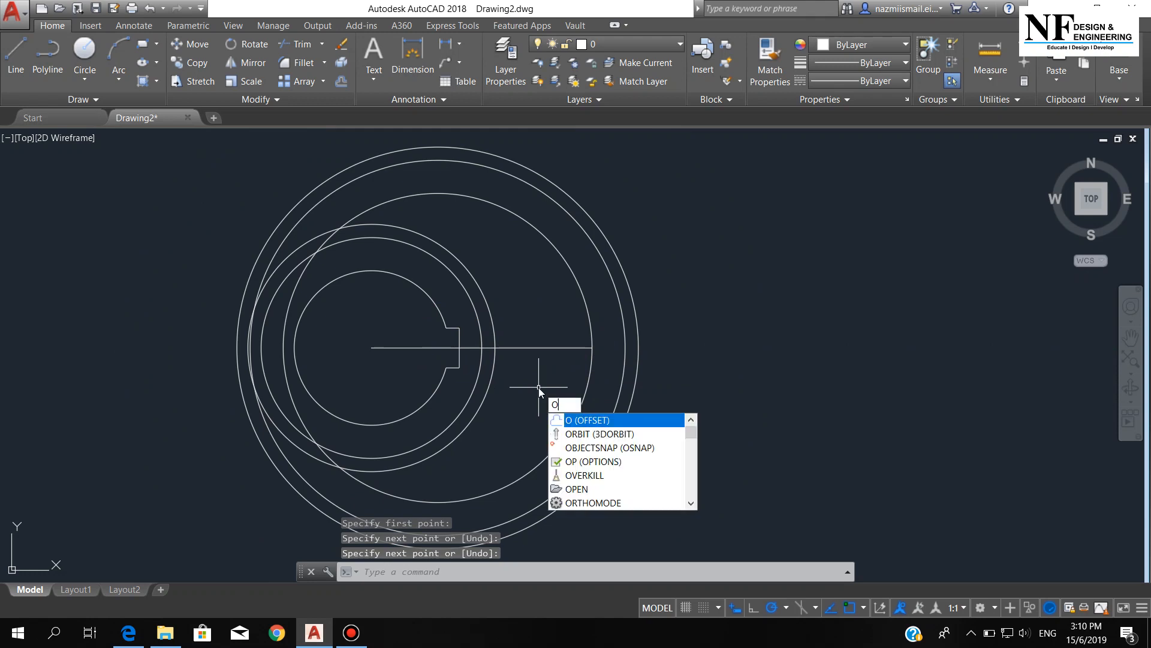
pyautogui.press('Return')
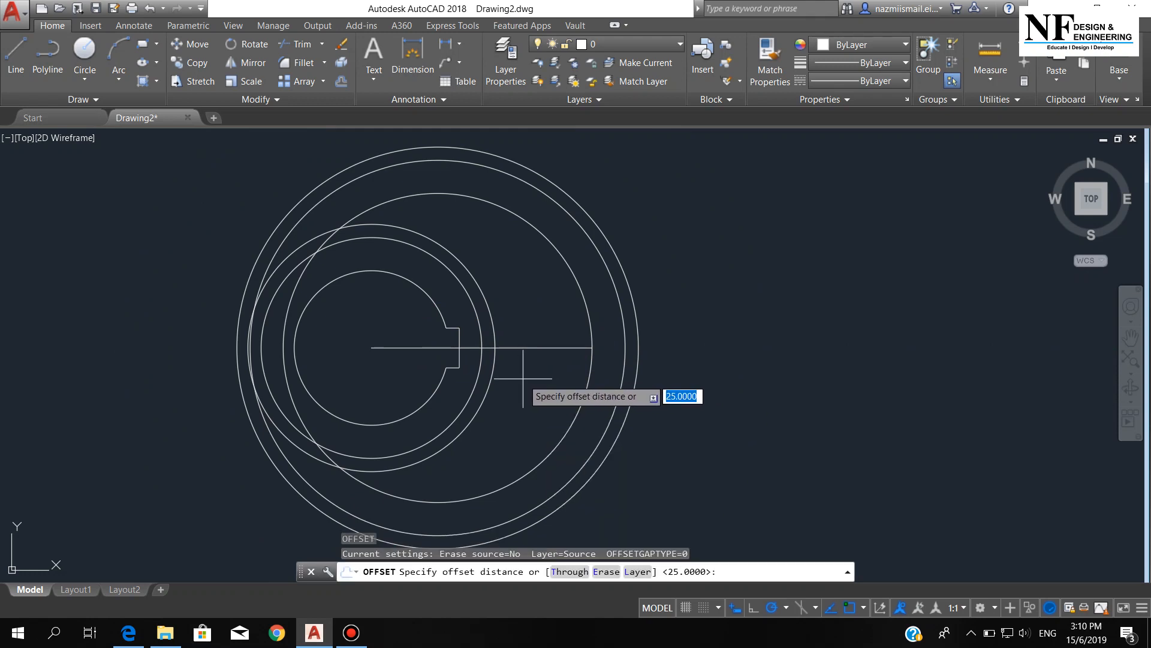
pyautogui.write('25')
pyautogui.press('Return')
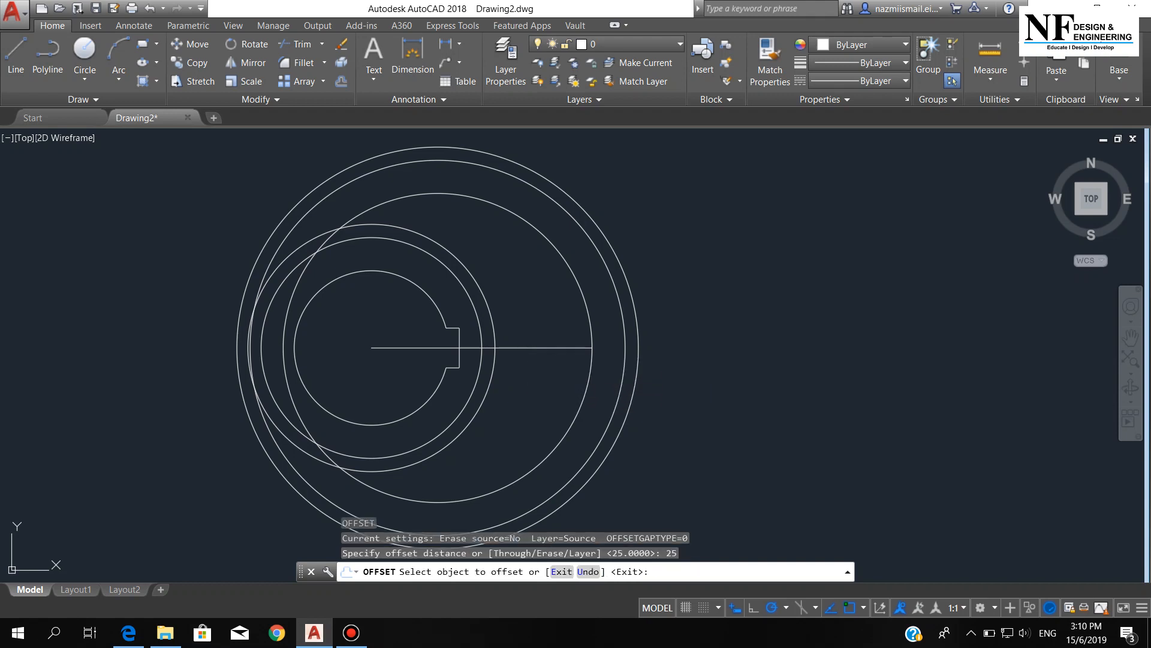
pyautogui.click(522, 348)
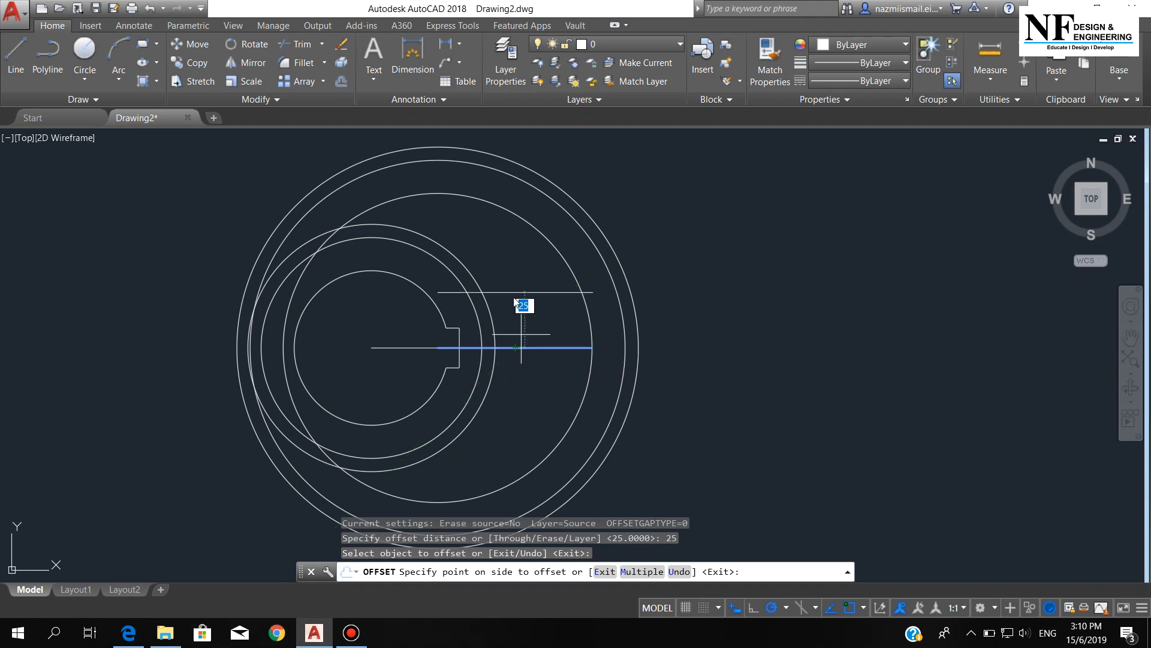
pyautogui.click(515, 260)
pyautogui.click(531, 348)
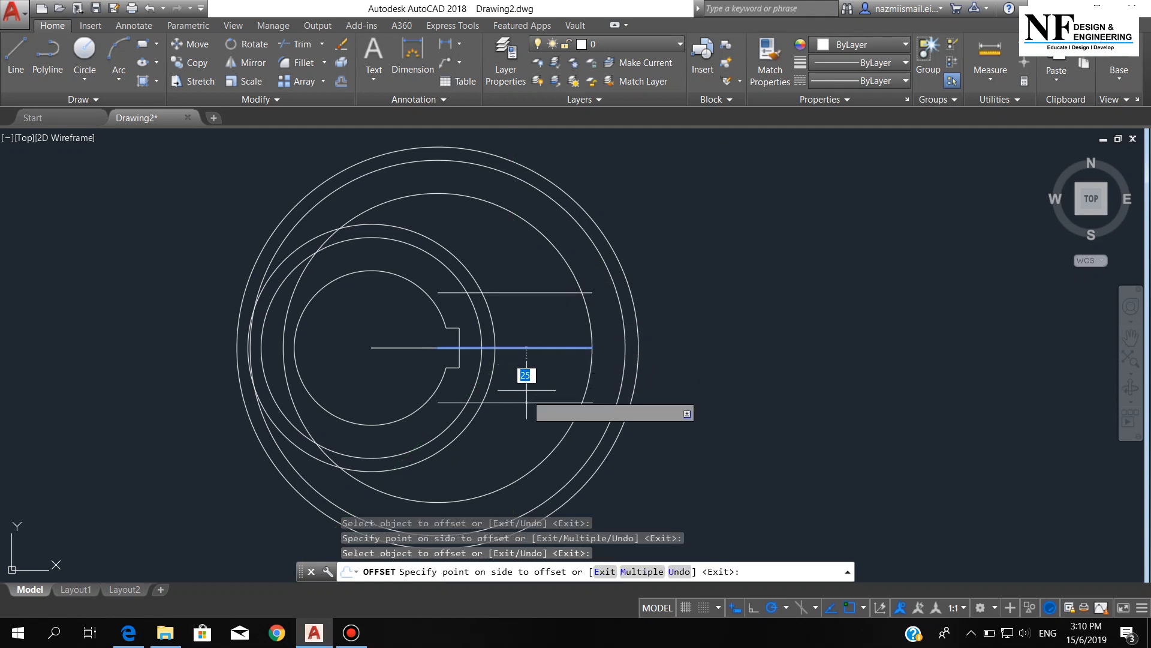
pyautogui.click(523, 441)
pyautogui.press('Return')
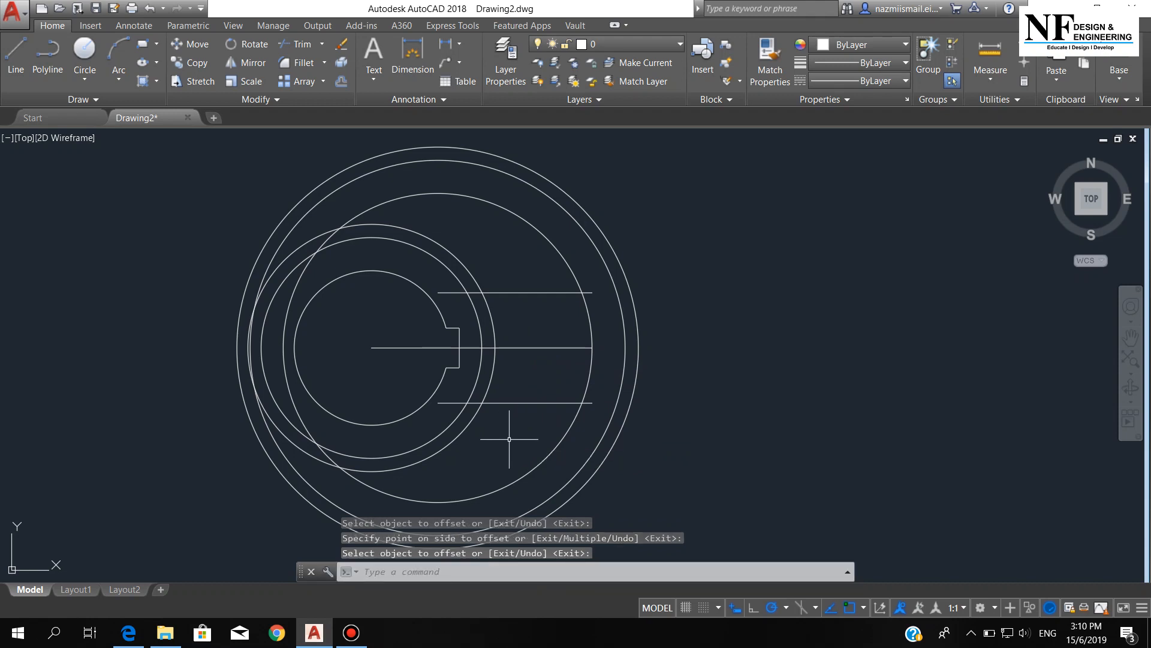
# Offset the same horizontal line by 9 to both its upper and lower sides.
pyautogui.write('o')
pyautogui.press('Return')
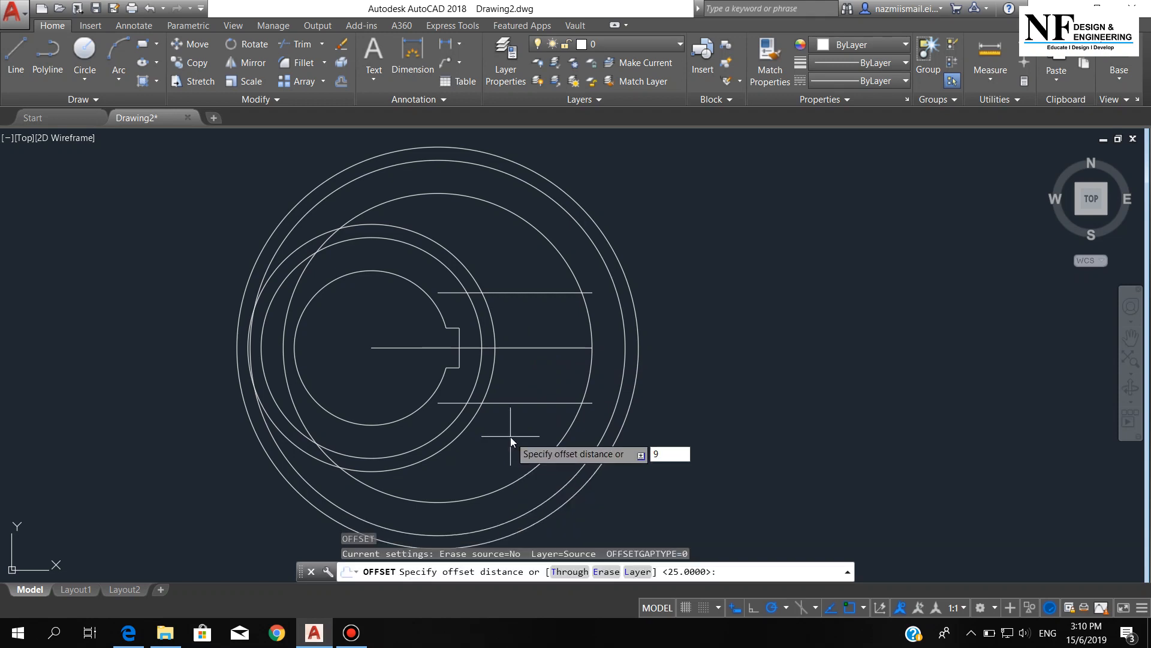
pyautogui.press('Return')
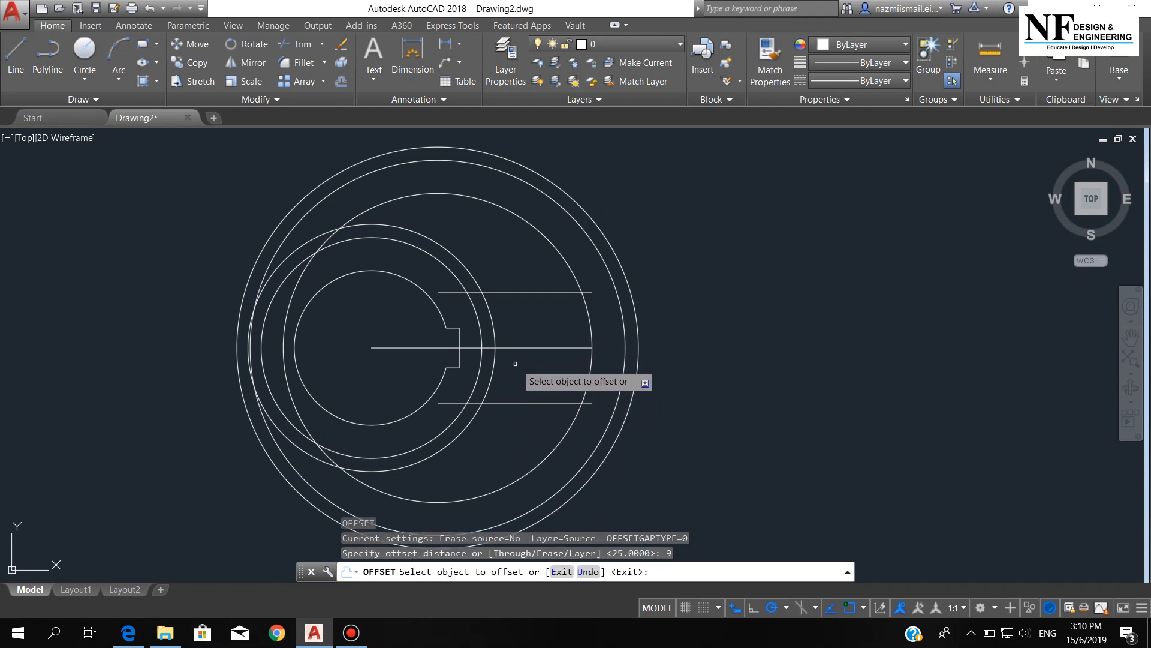
pyautogui.click(527, 347)
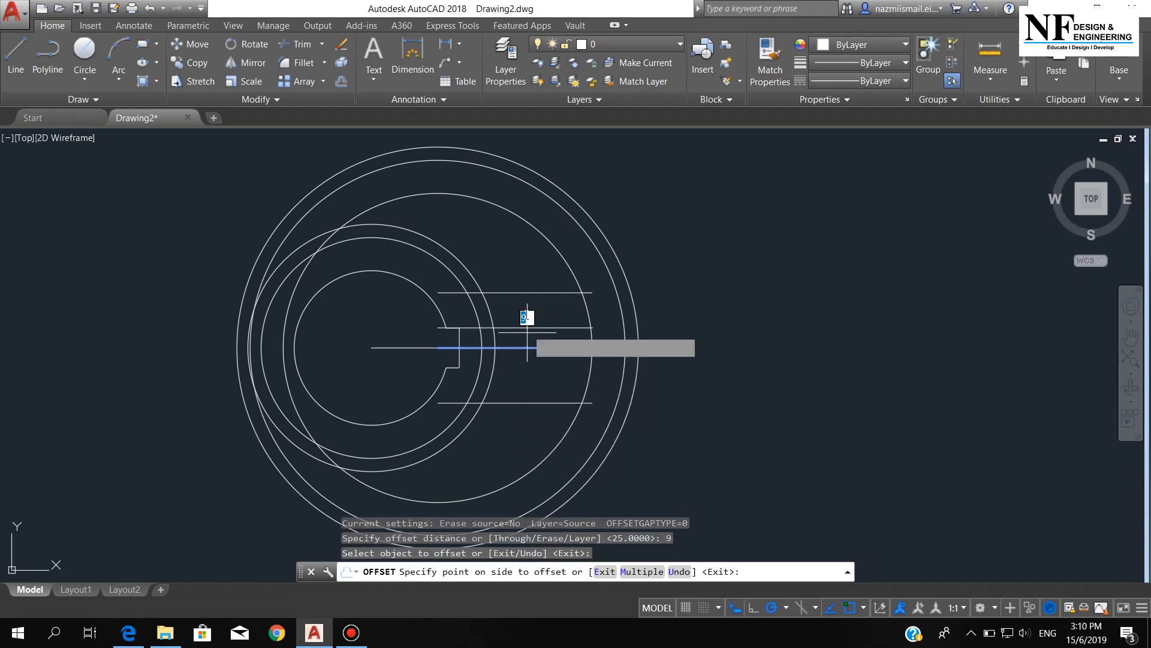
pyautogui.click(528, 318)
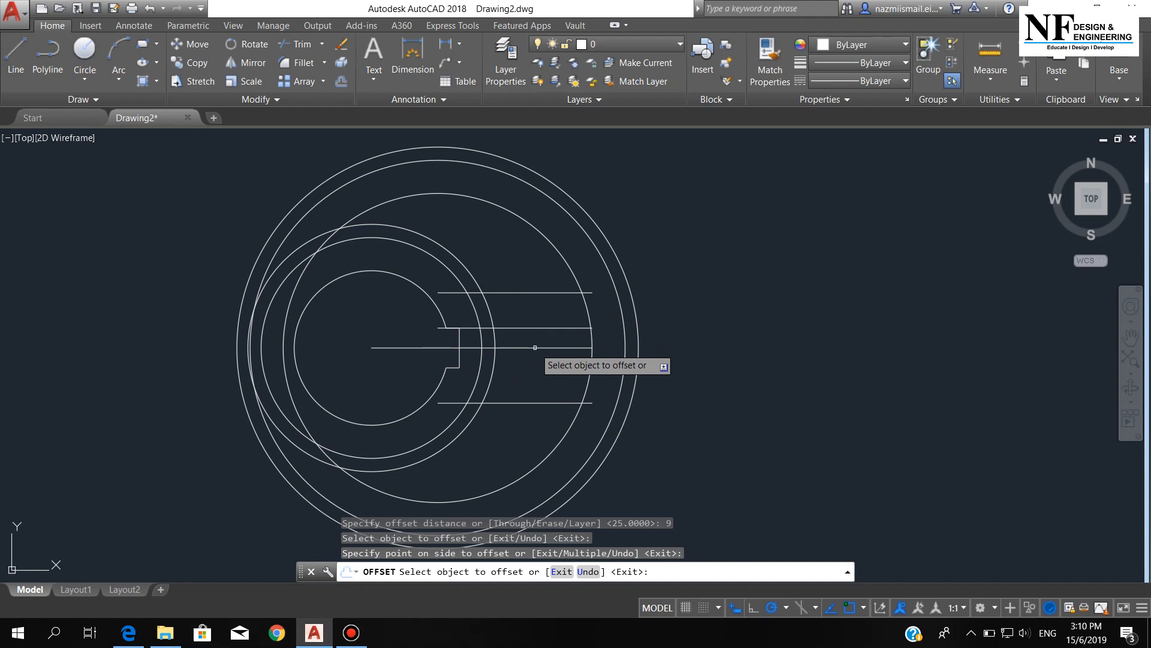
pyautogui.click(535, 347)
pyautogui.click(534, 383)
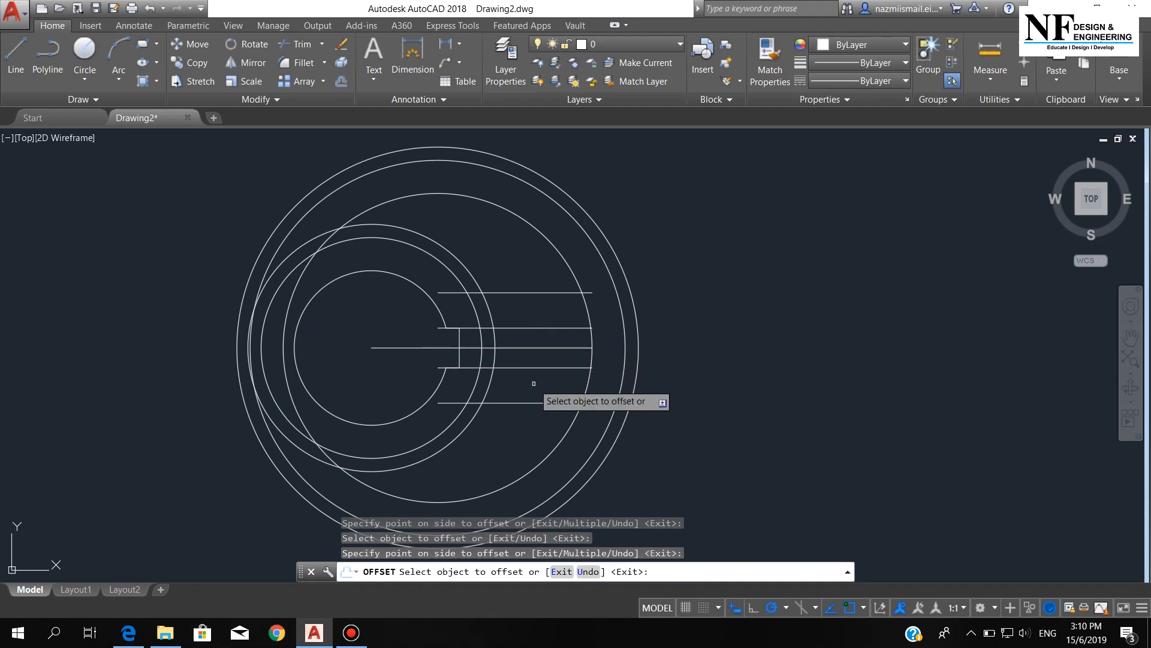
# Trim the larger set's innermost circle between the two 9-offset lines, the upper line's overhang, and the centre line beyond the smaller outer circle.
pyautogui.press('Return')
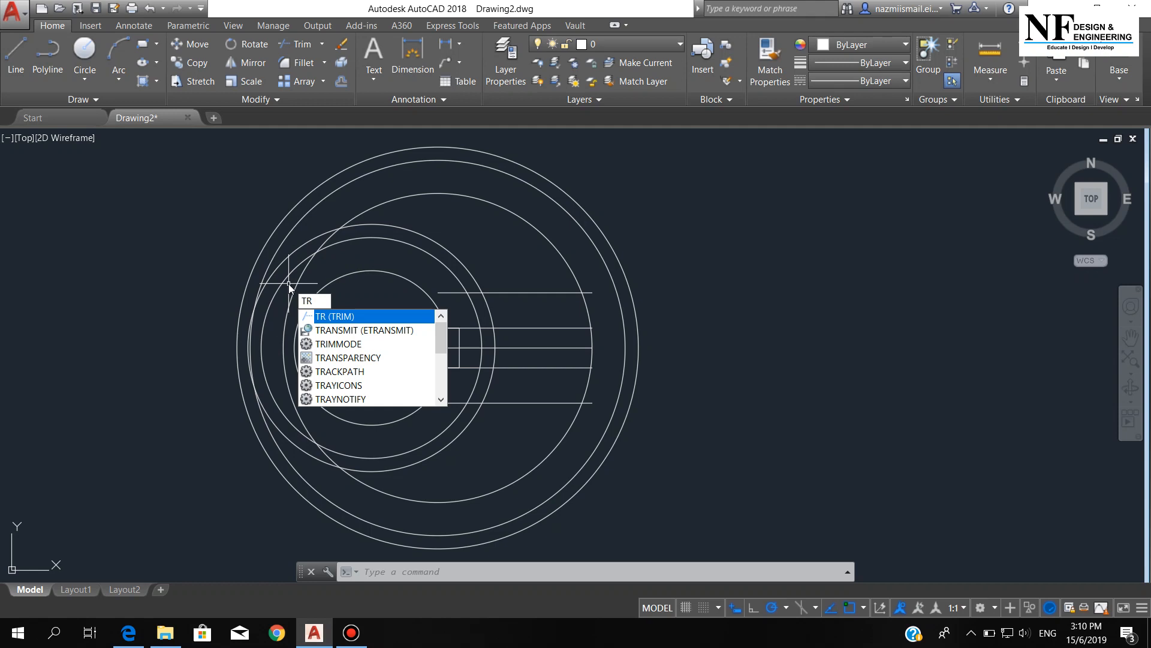
pyautogui.press('Return')
pyautogui.press('Return')
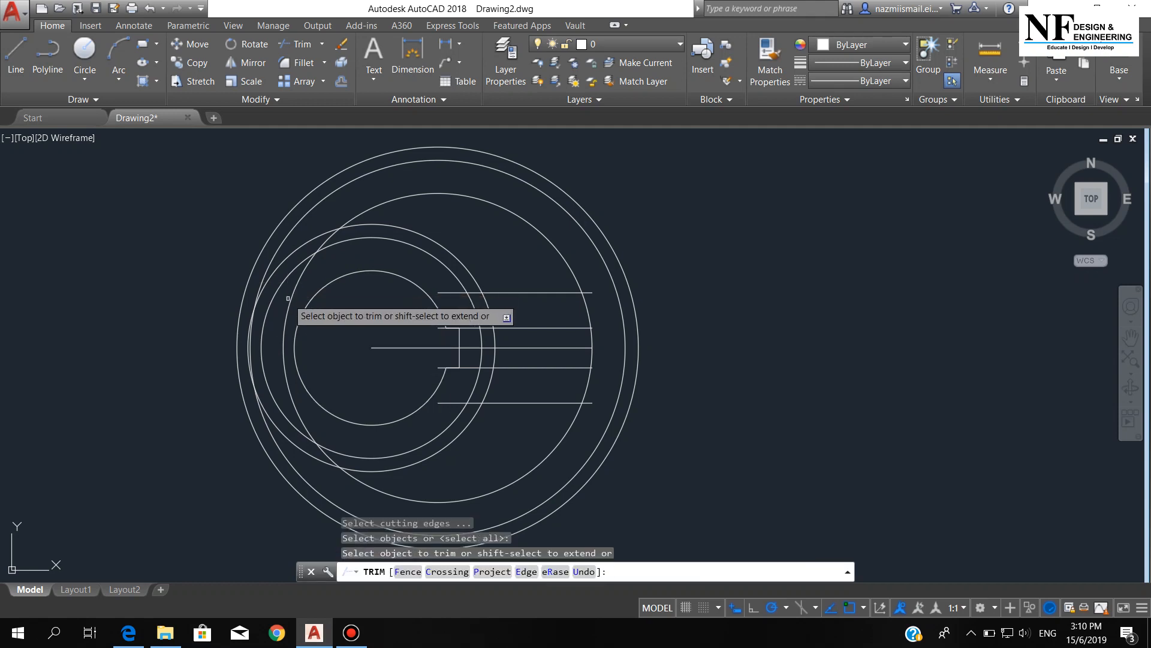
pyautogui.scroll(5, 597, 374)
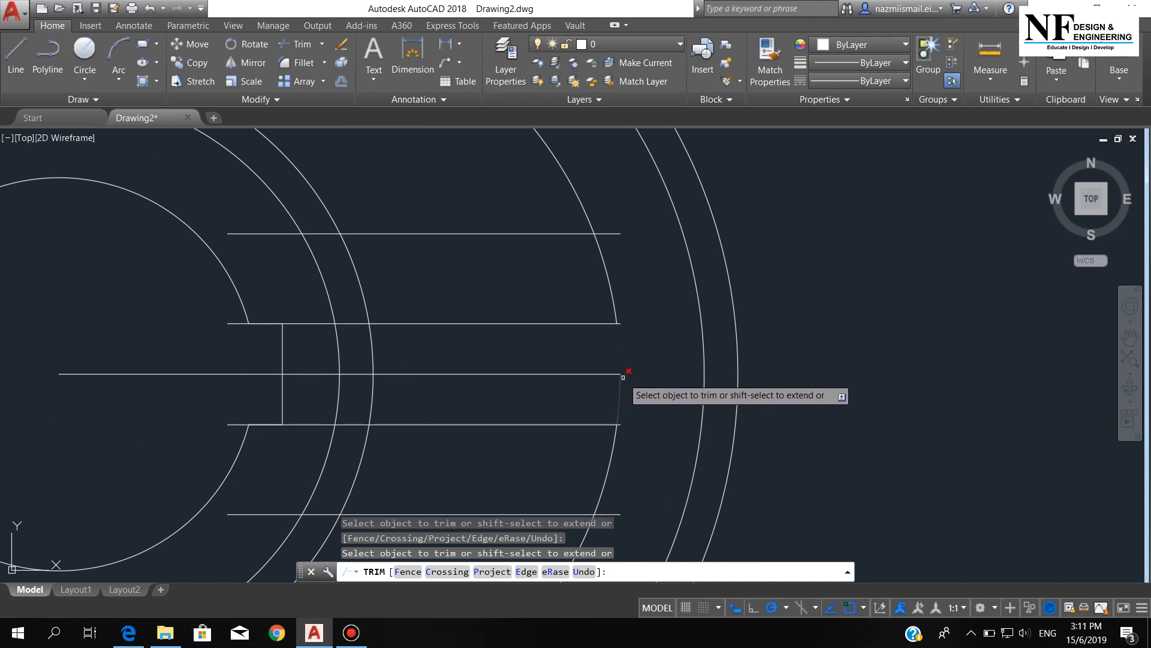
pyautogui.scroll(5, 619, 342)
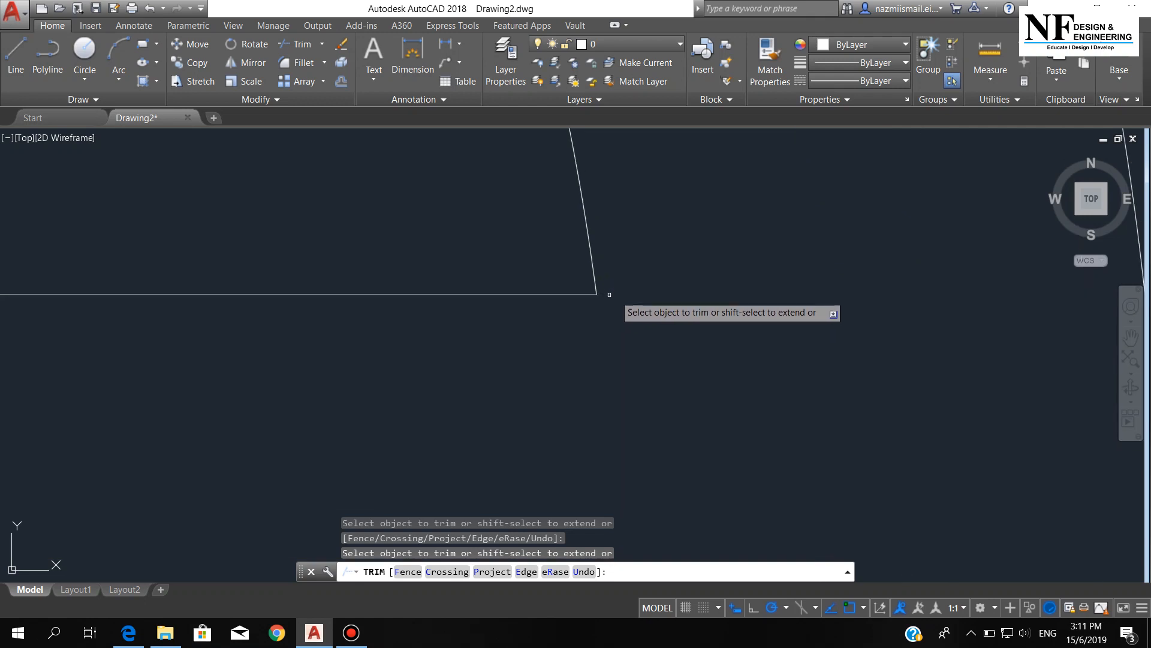
pyautogui.scroll(-5, 606, 293)
pyautogui.moveTo(651, 318)
pyautogui.mouseDown(button='middle')
pyautogui.moveTo(581, 340)
pyautogui.moveTo(647, 313)
pyautogui.mouseUp(button='middle')
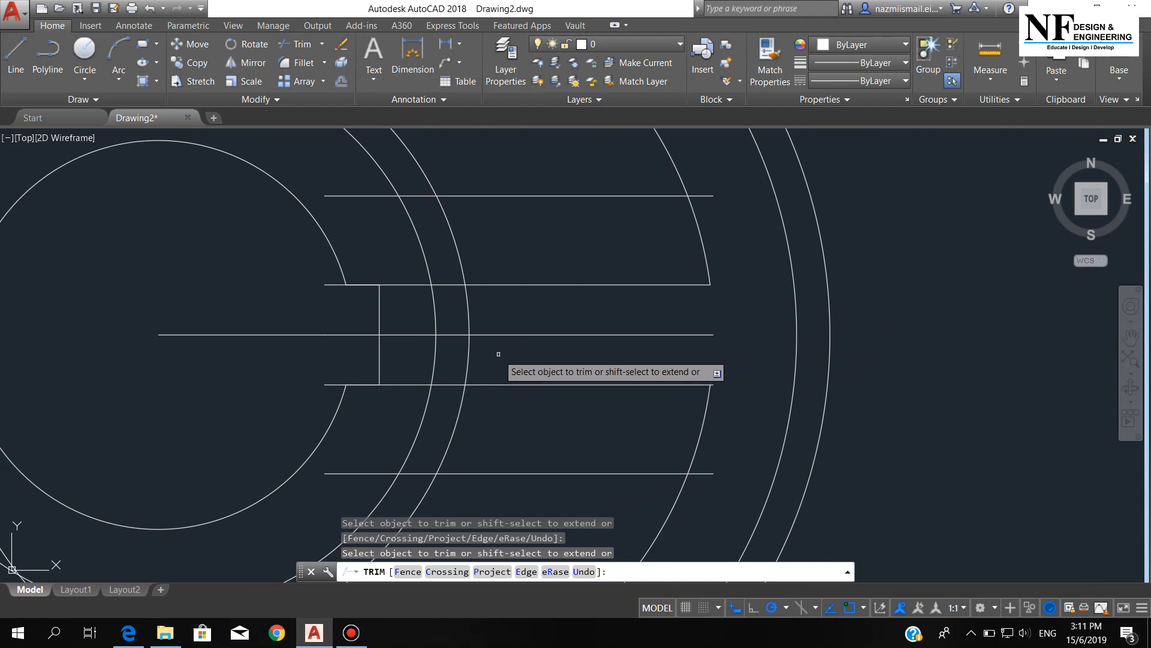
pyautogui.scroll(2, 490, 329)
pyautogui.scroll(-2, 496, 314)
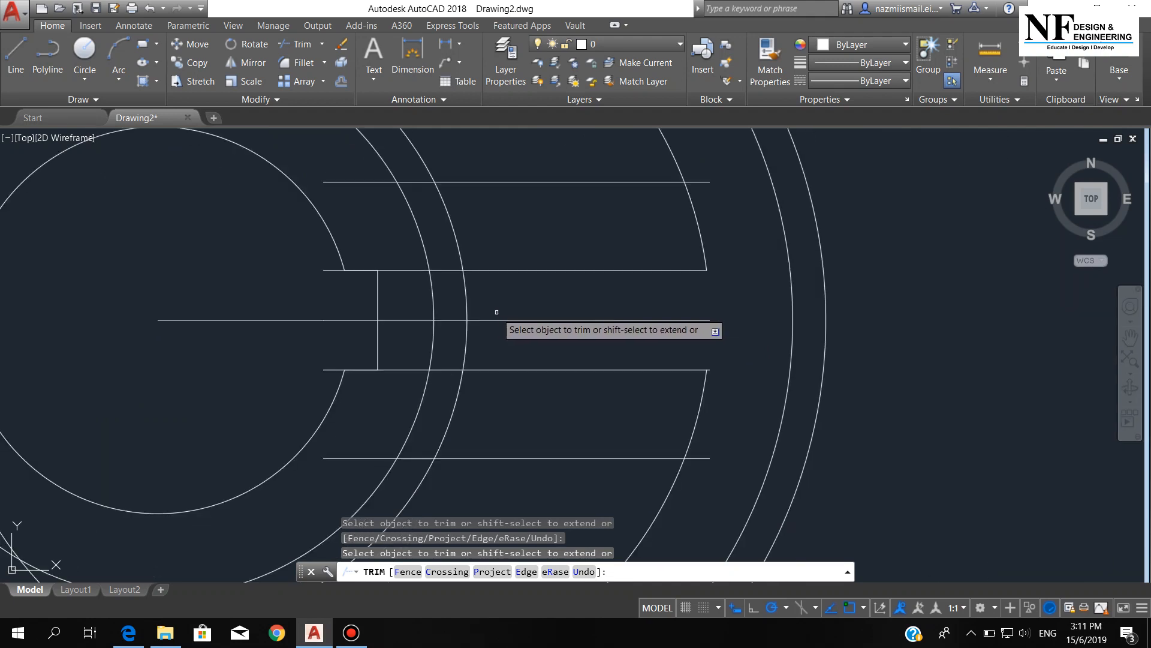
pyautogui.moveTo(496, 314)
pyautogui.mouseDown(button='middle')
pyautogui.moveTo(521, 304)
pyautogui.moveTo(553, 313)
pyautogui.mouseUp(button='middle')
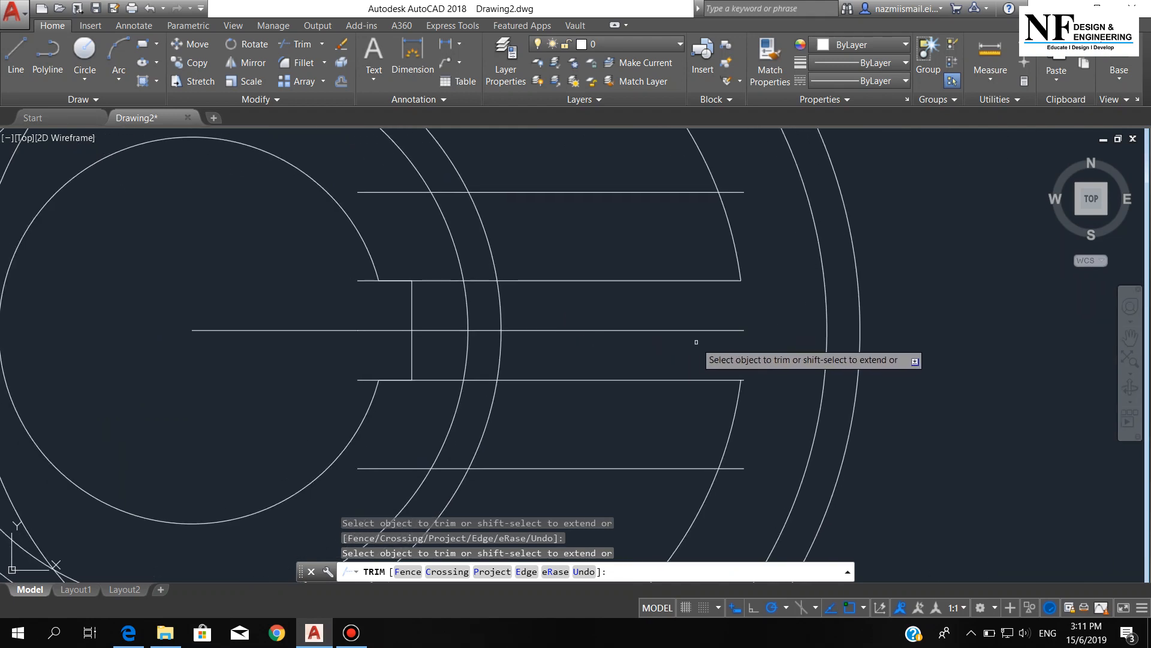
pyautogui.scroll(-4, 696, 354)
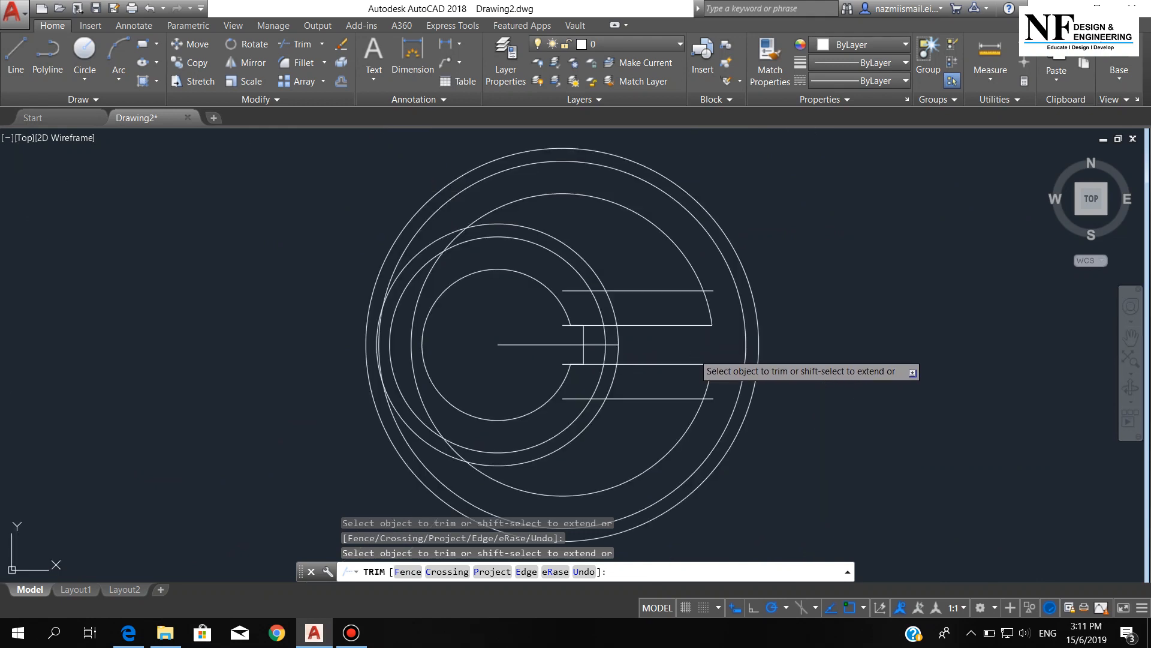
# Trim the smaller outer circle left of the larger set's innermost circle, plus the innermost circle's two arcs between the smaller set's outer and middle circles.
pyautogui.scroll(2, 559, 290)
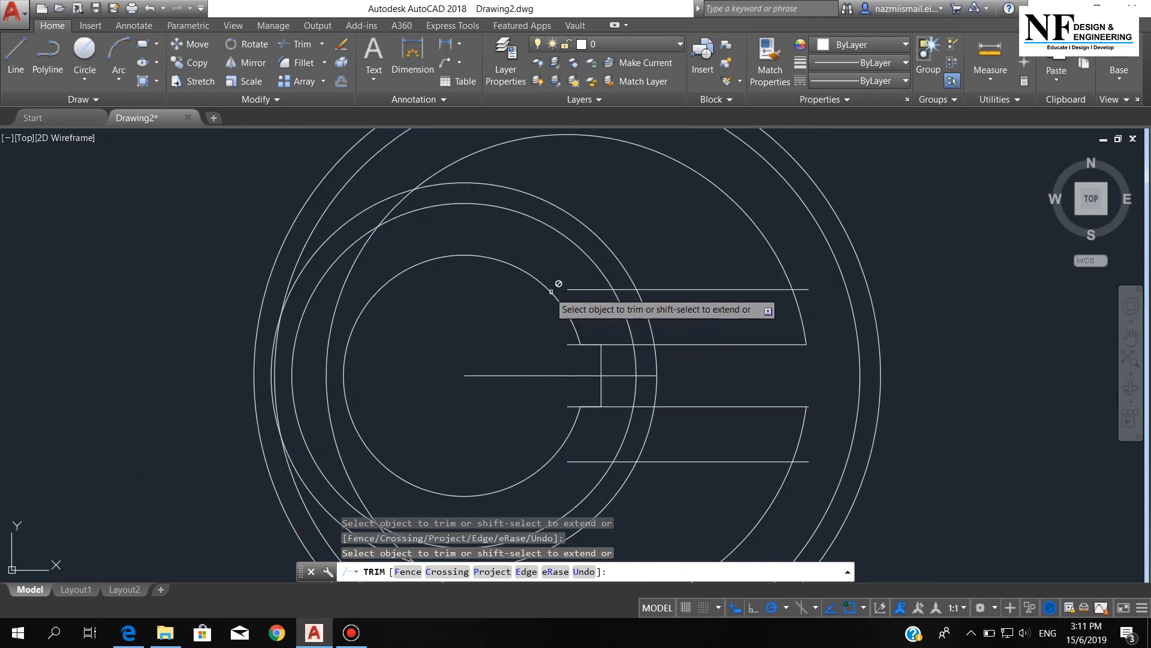
pyautogui.click(359, 216)
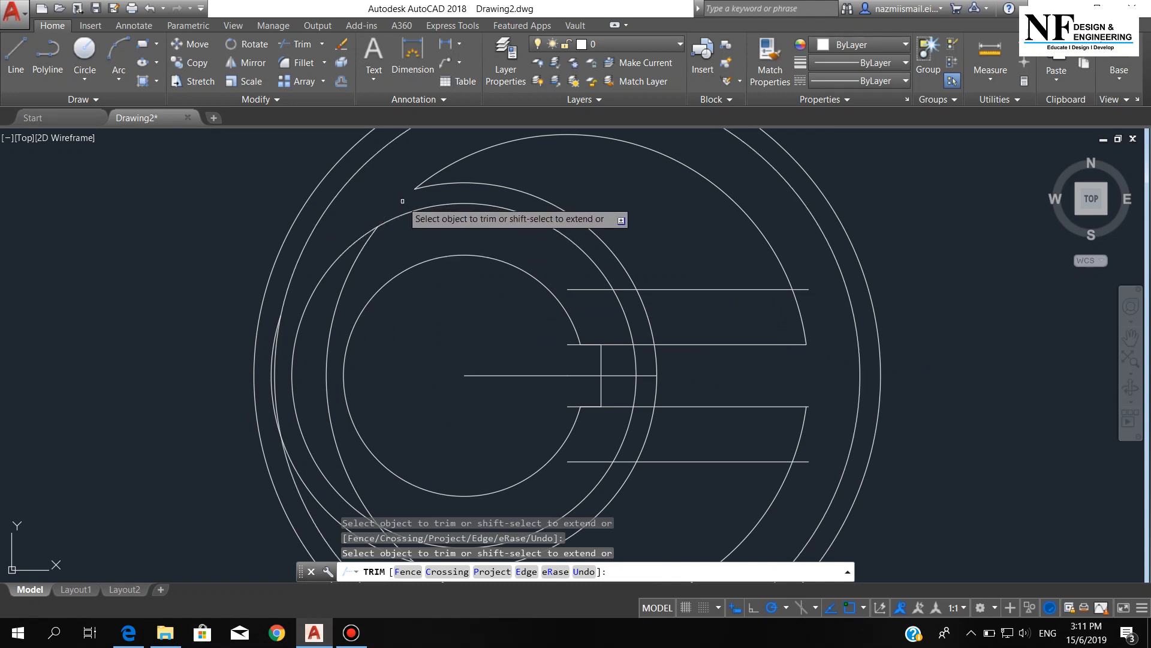
pyautogui.scroll(4, 412, 360)
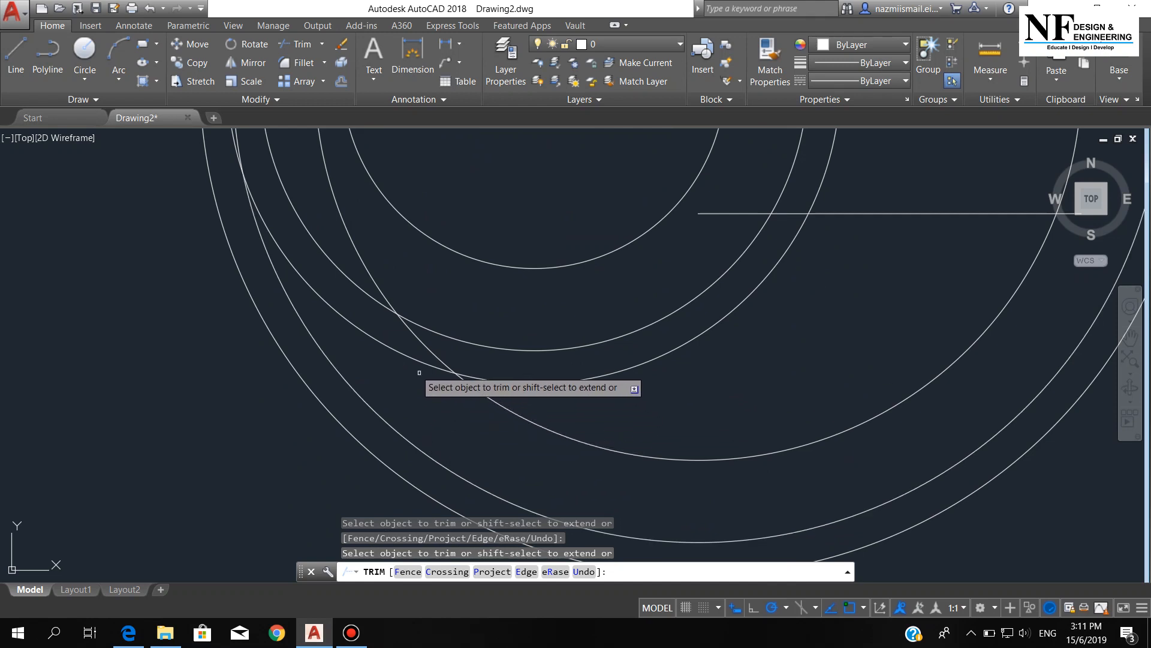
pyautogui.click(428, 346)
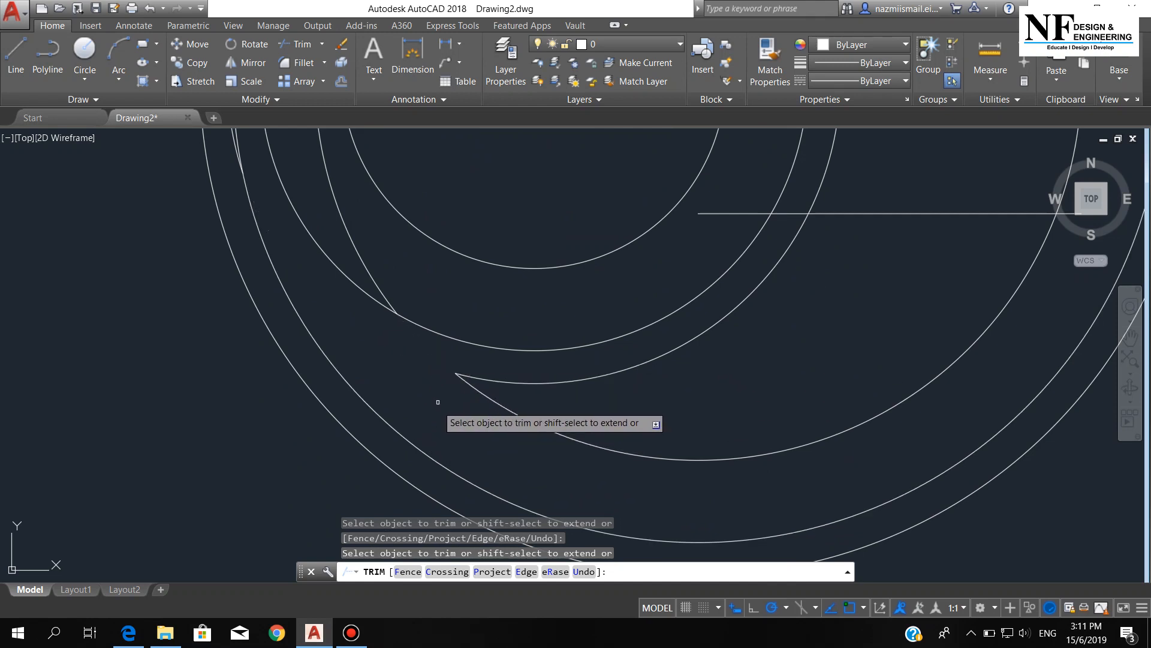
pyautogui.scroll(-5, 438, 402)
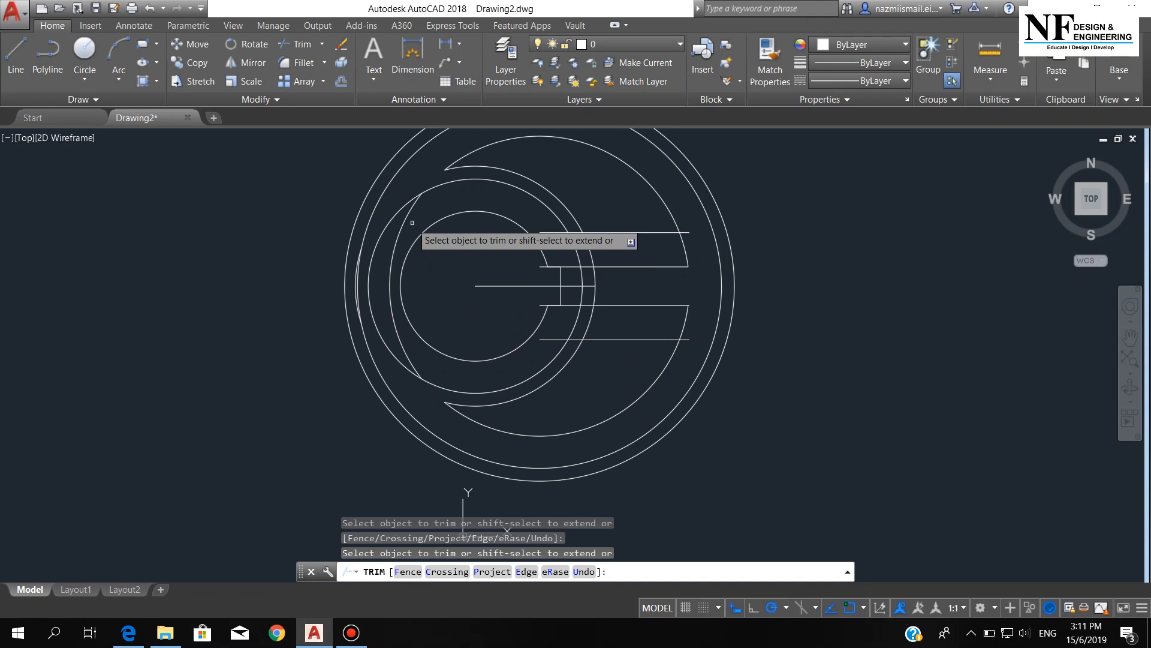
pyautogui.scroll(2, 559, 255)
pyautogui.scroll(-2, 558, 256)
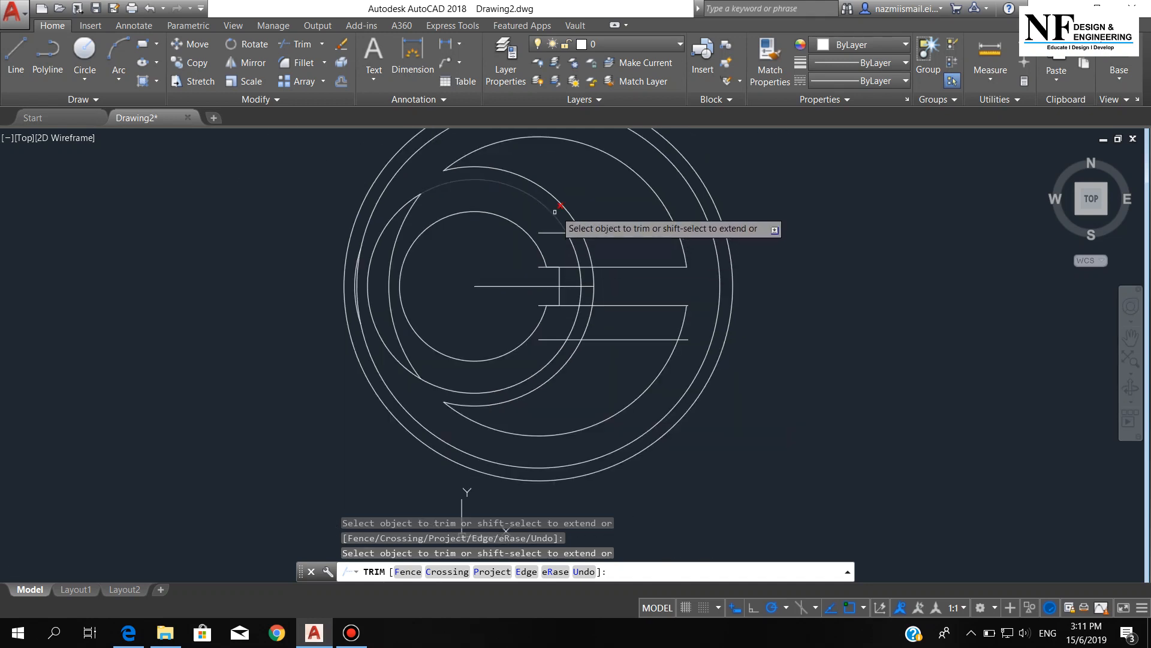
# Trim the smaller set's outer circle above the upper and below the lower 25-offset line.
pyautogui.moveTo(569, 197); pyautogui.dragTo(578, 219, button='middle')
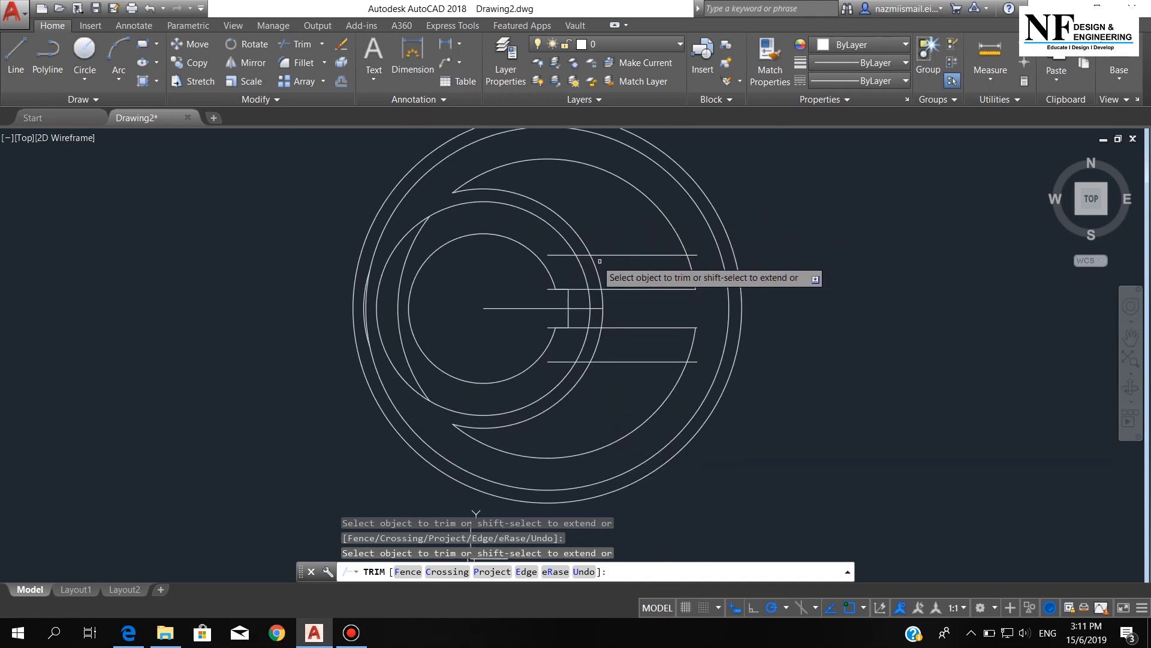
pyautogui.scroll(2, 600, 261)
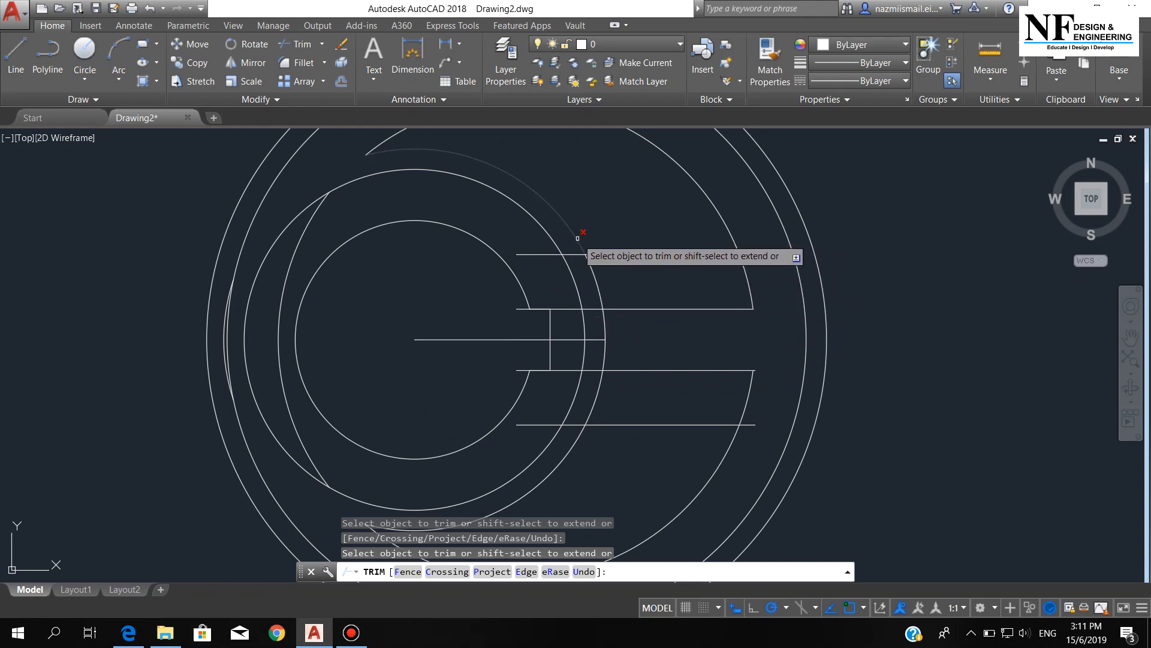
pyautogui.scroll(2, 577, 237)
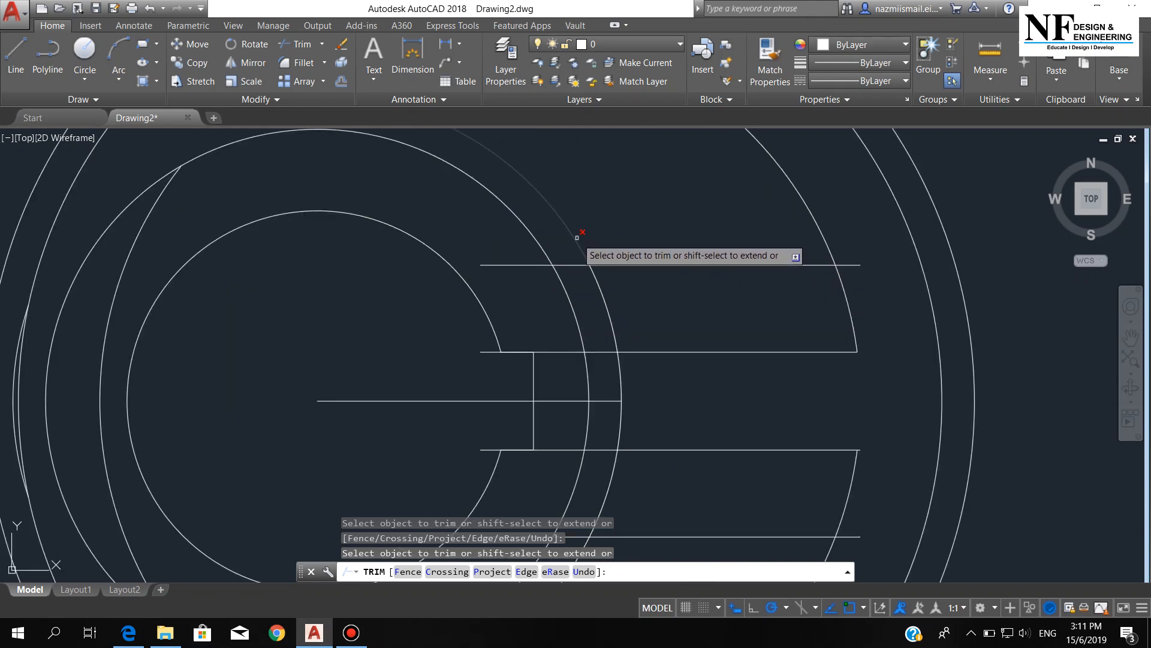
pyautogui.scroll(-4, 600, 249)
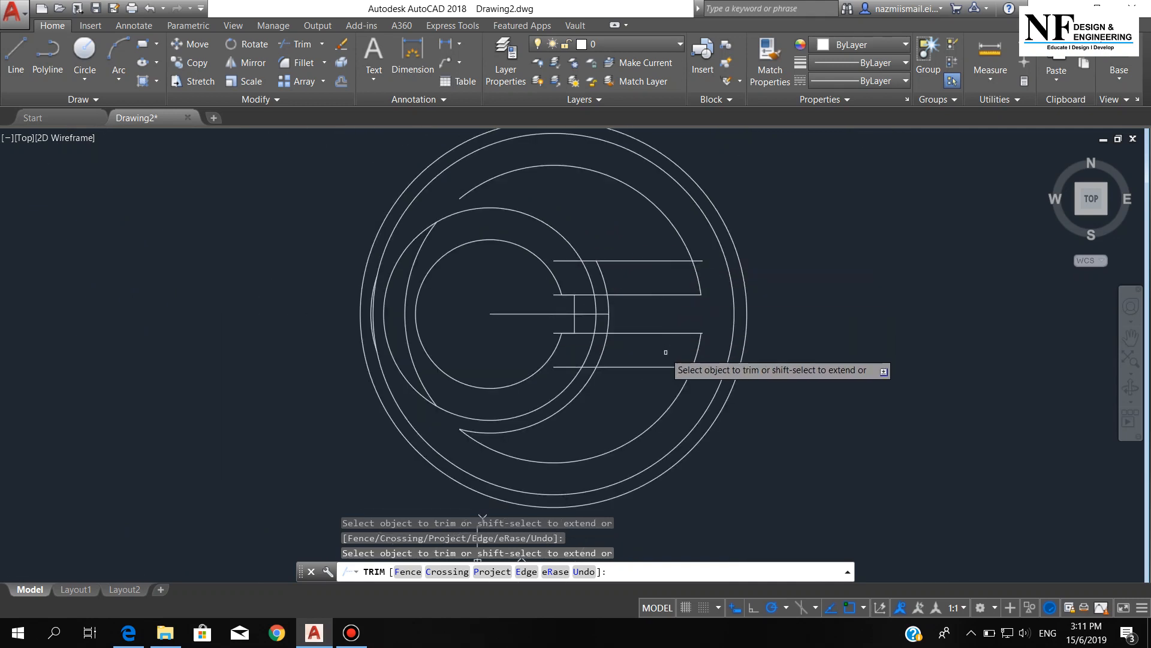
pyautogui.scroll(2, 617, 293)
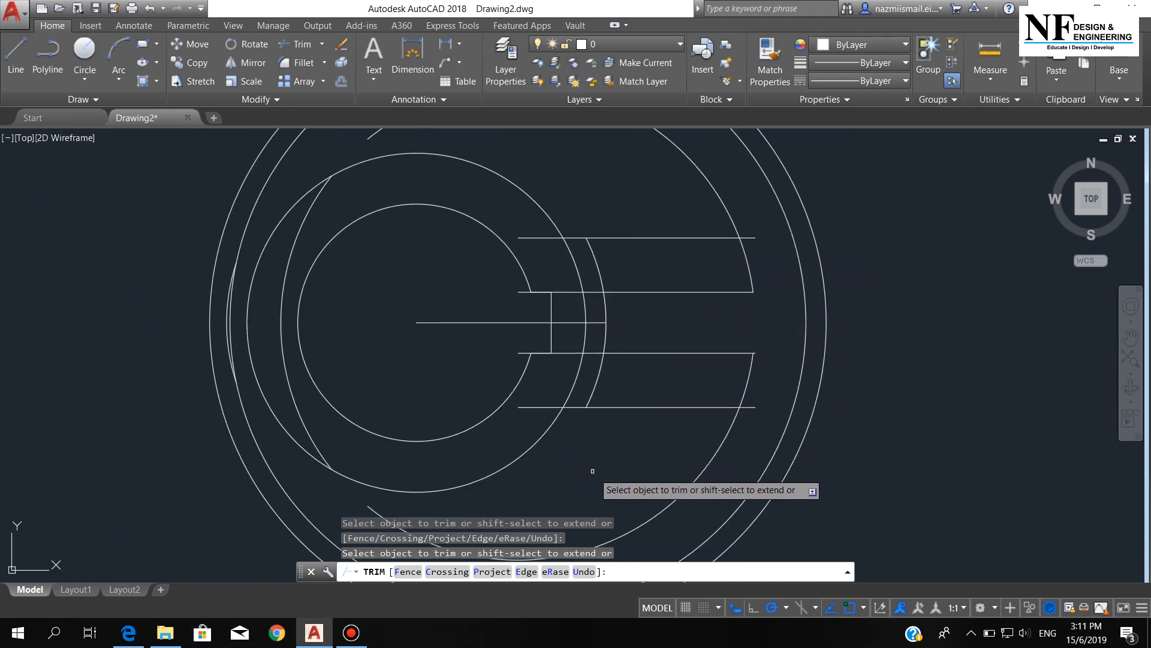
# Trim the 25-offset lines to the stretch between the smaller middle and outer circles, and the middle circle's arcs between the 25- and 9-offset lines.
pyautogui.scroll(-2, 624, 325)
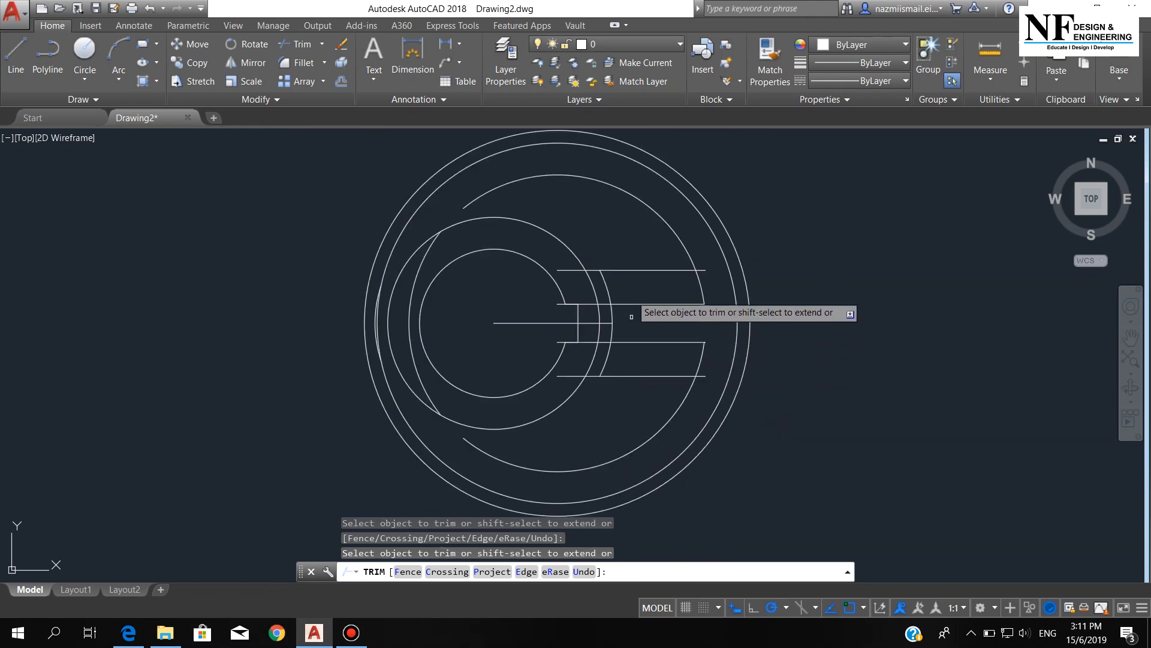
pyautogui.click(651, 270)
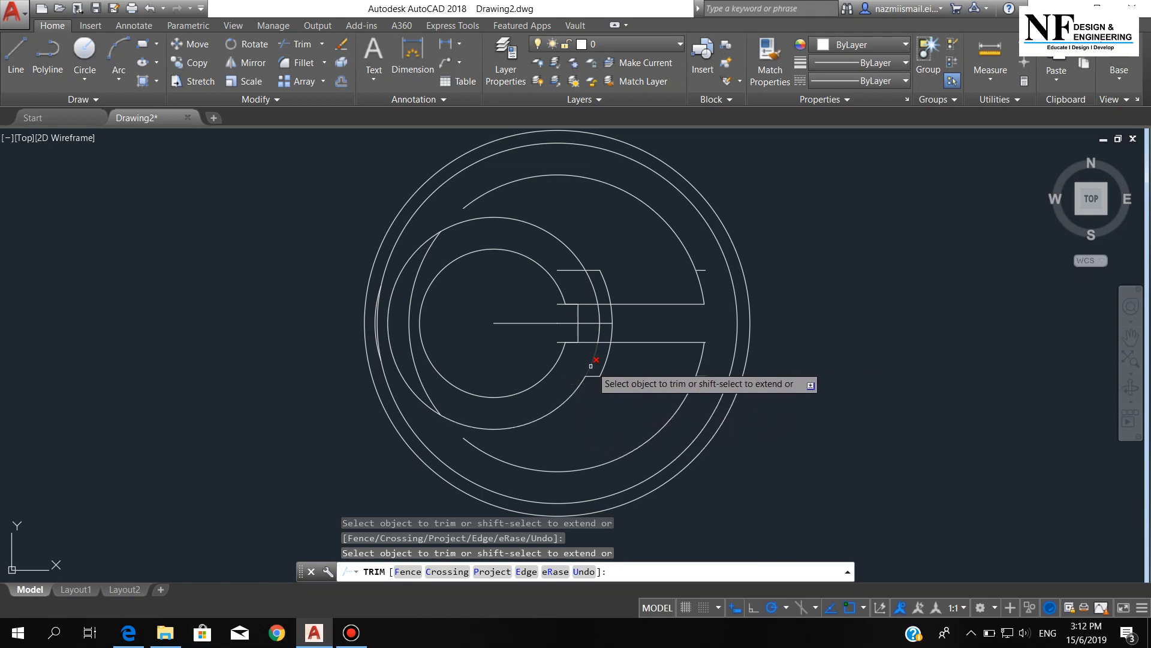
pyautogui.click(573, 271)
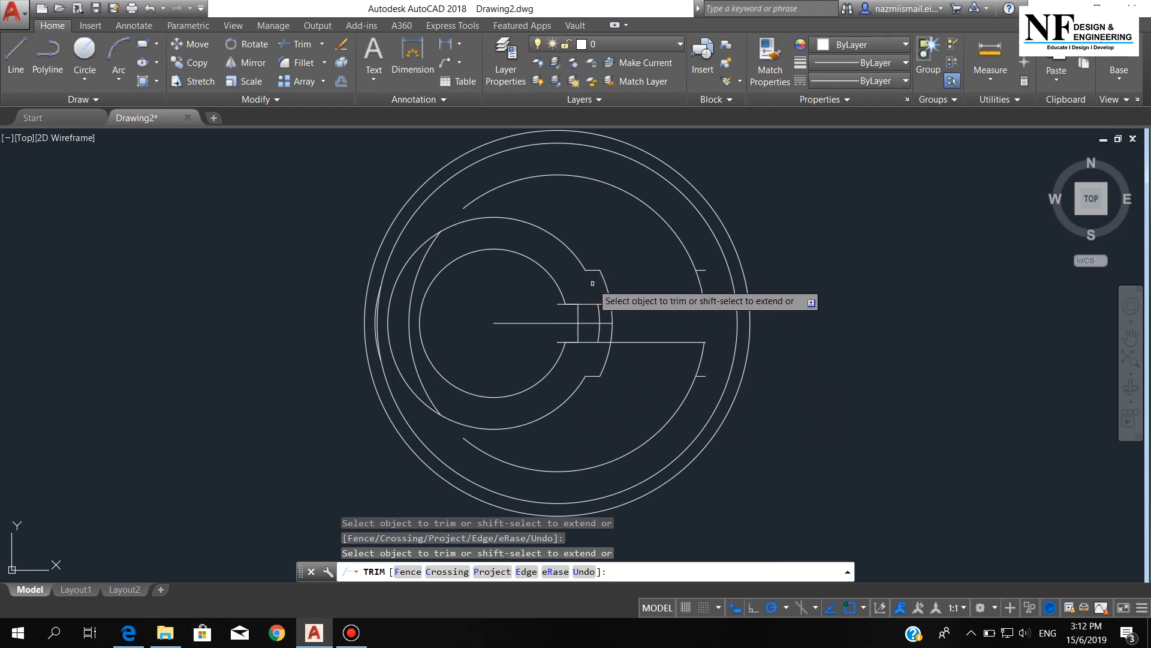
# Remove the centre line and the smaller middle circle's arc between the 9-offset lines, trimming them and erasing the leftover pieces.
pyautogui.scroll(2, 593, 283)
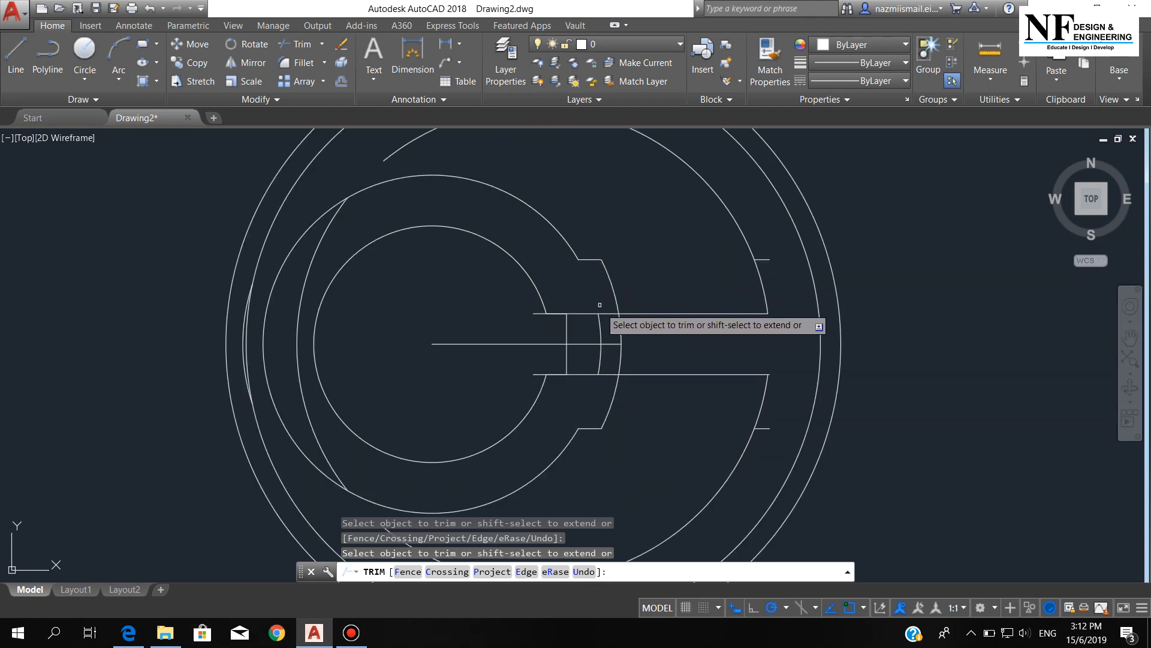
pyautogui.click(599, 331)
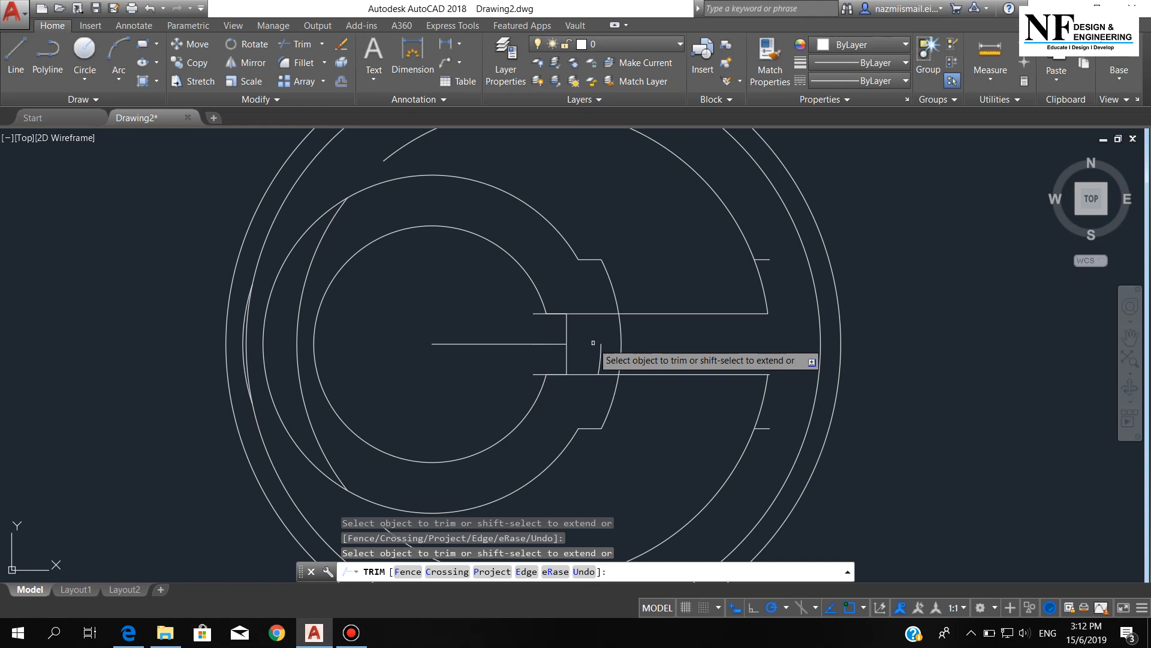
pyautogui.press('Return')
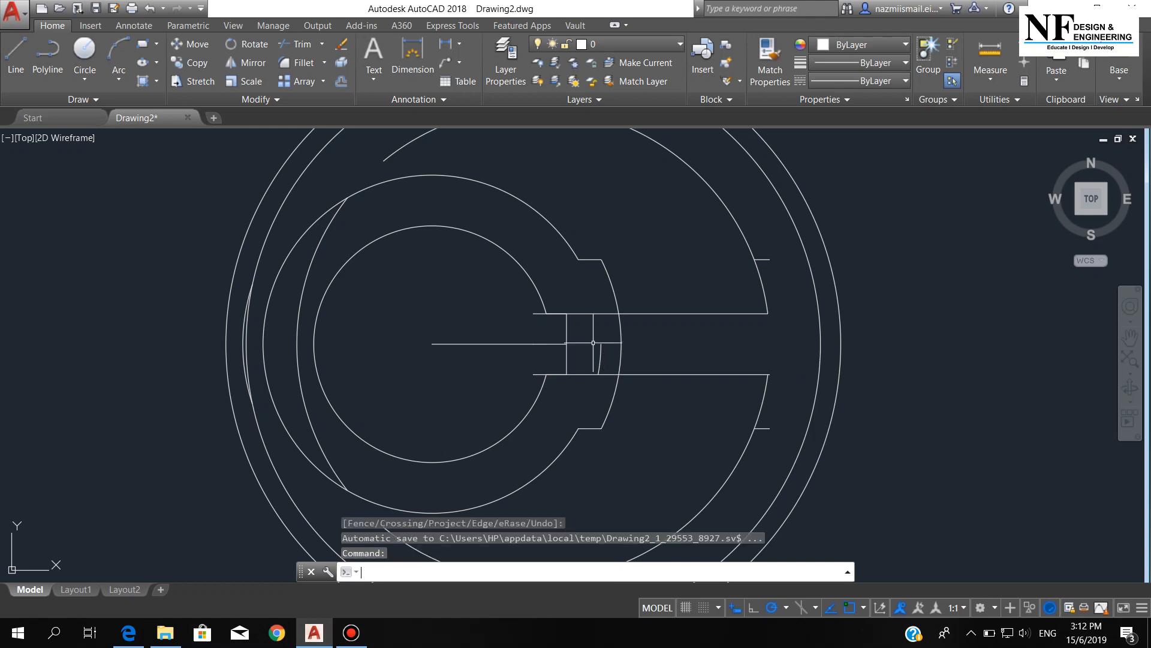
pyautogui.click(524, 344)
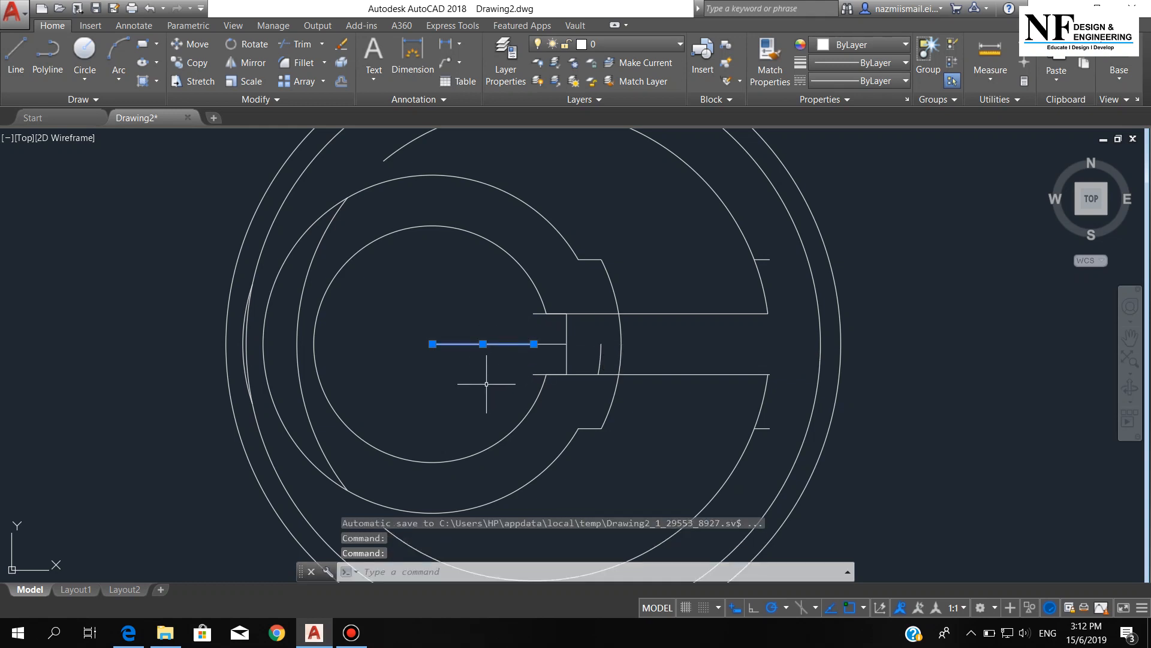
pyautogui.write('e')
pyautogui.press('Return')
pyautogui.press('Delete')
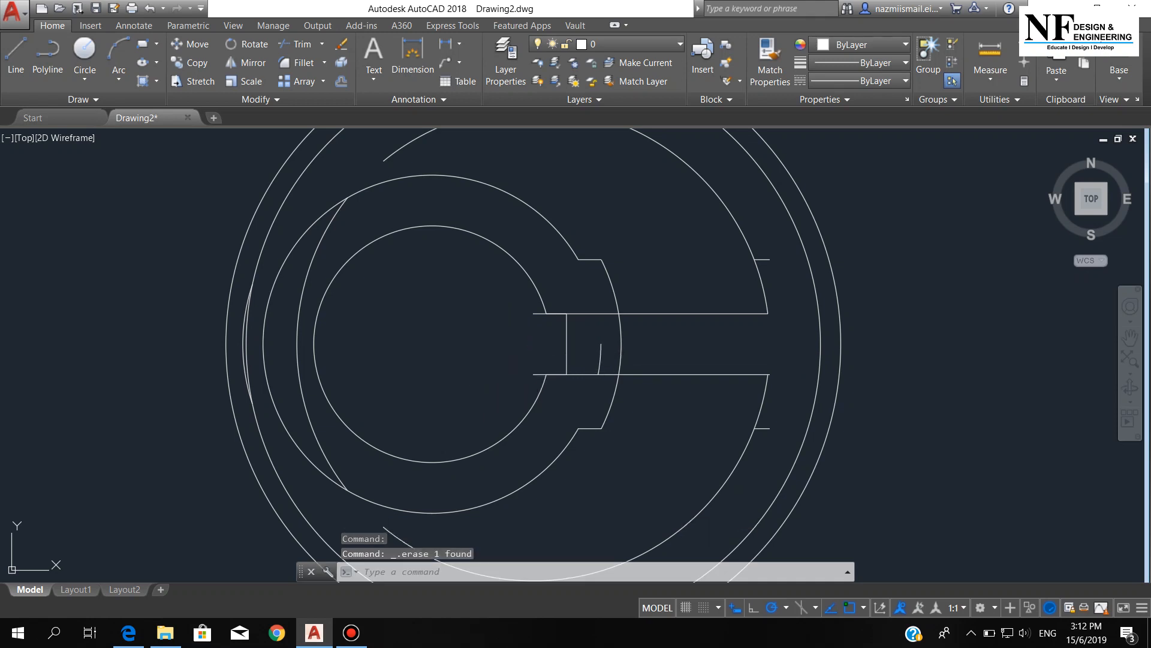
pyautogui.click(601, 358)
pyautogui.press('Delete')
# Trim the 9-offset lines inside the bore and between the keyway notch and the smaller outer circle's remaining arc.
pyautogui.scroll(2, 546, 335)
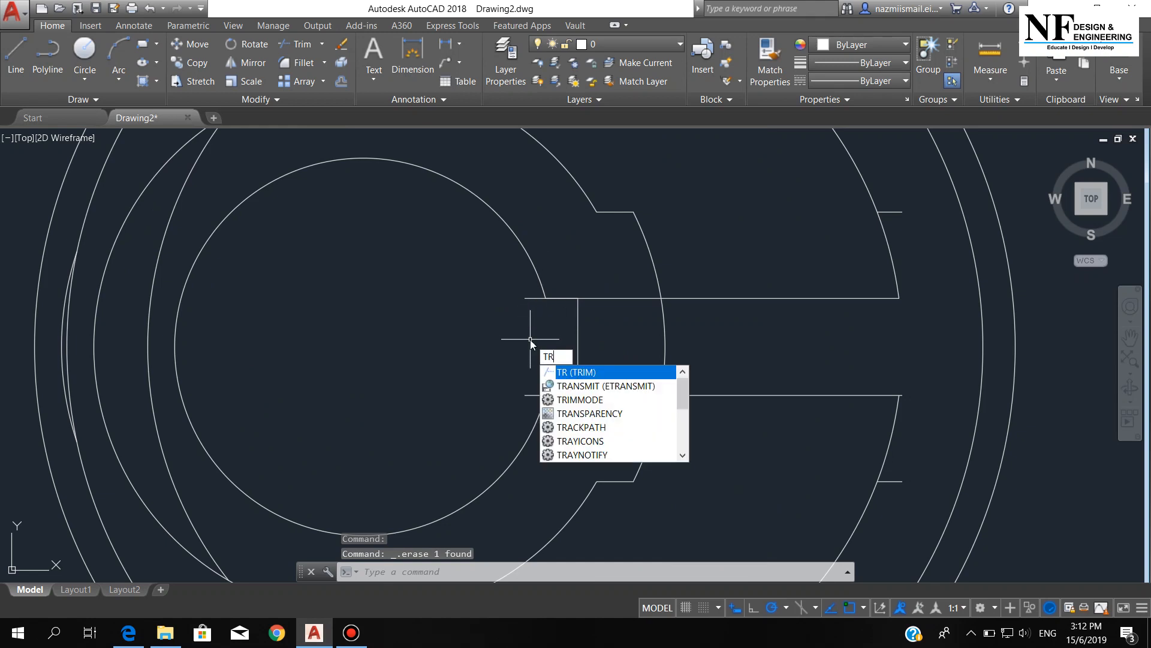
pyautogui.press('Return')
pyautogui.press('Return')
pyautogui.click(532, 299)
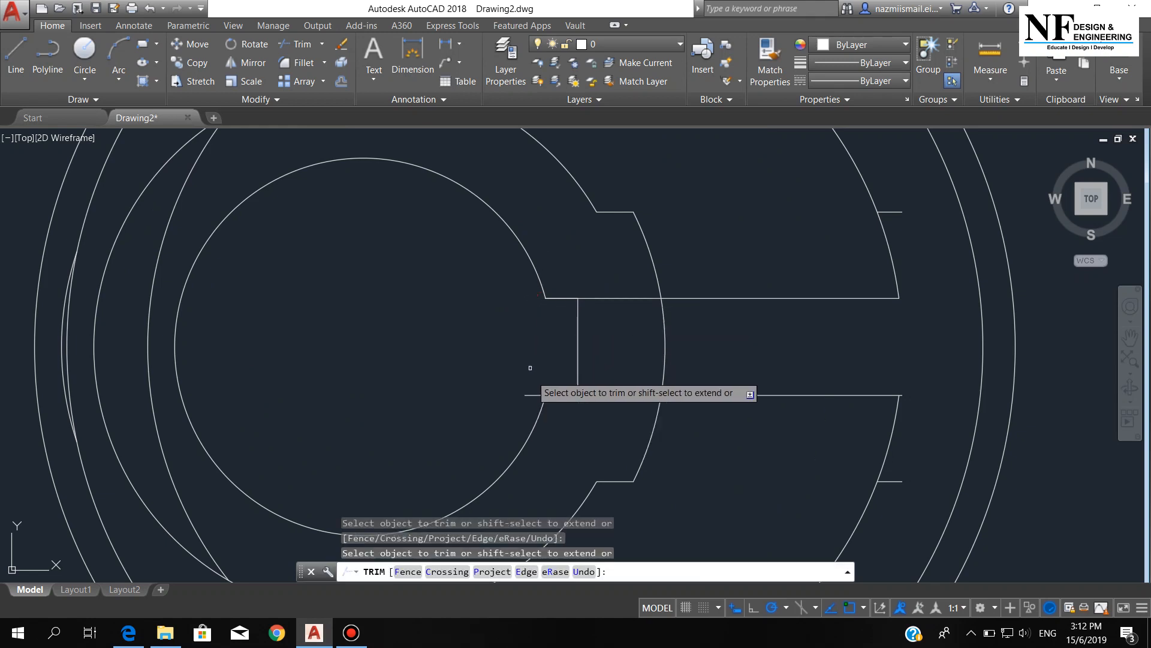
pyautogui.click(536, 396)
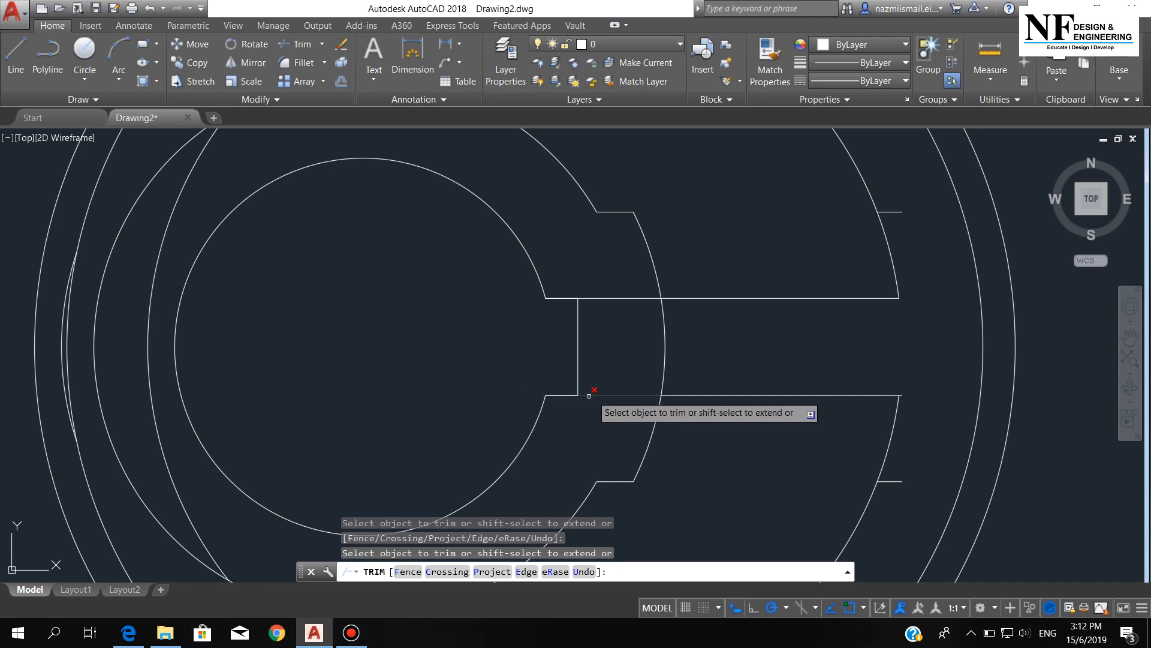
pyautogui.click(622, 397)
pyautogui.click(612, 299)
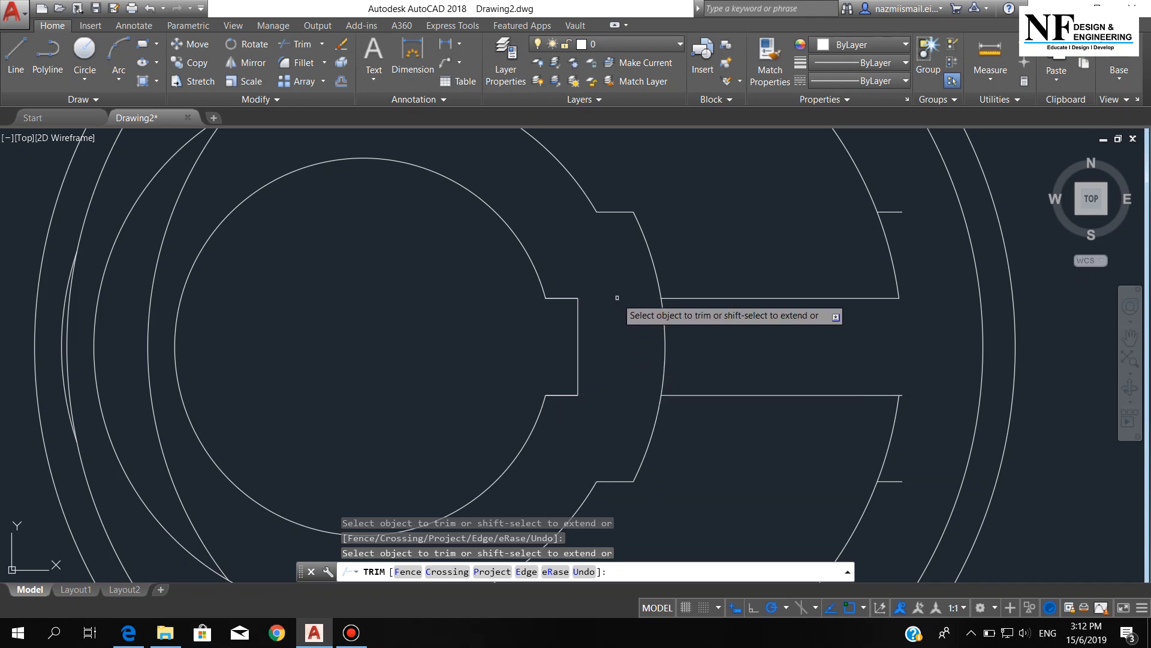
pyautogui.scroll(-4, 632, 345)
pyautogui.press('Return')
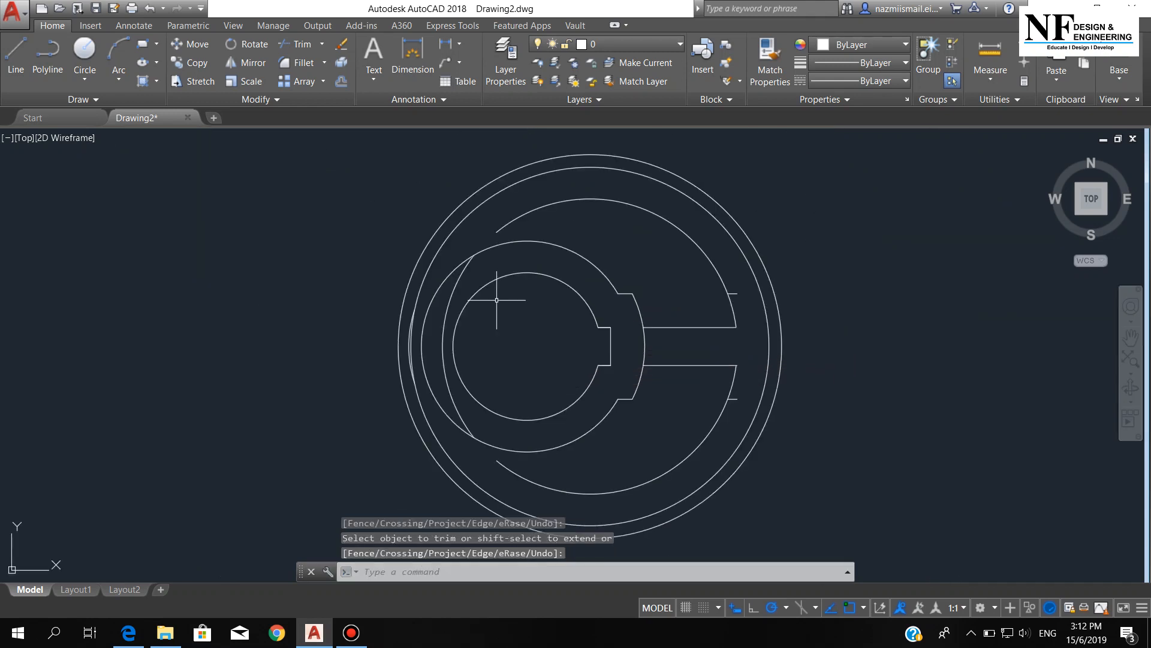
# Erase the leftover arc crossing the hub, the two short 25-offset line stubs at the large inner arcs, and the small arc beside the rim.
pyautogui.click(459, 282)
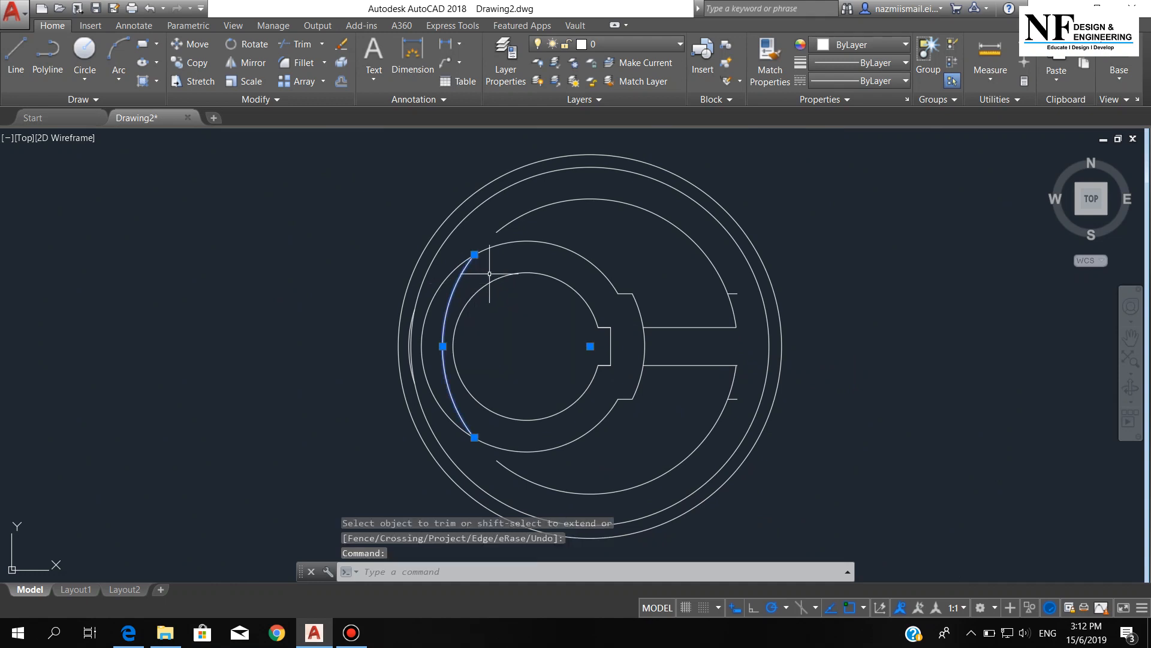
pyautogui.press('Delete')
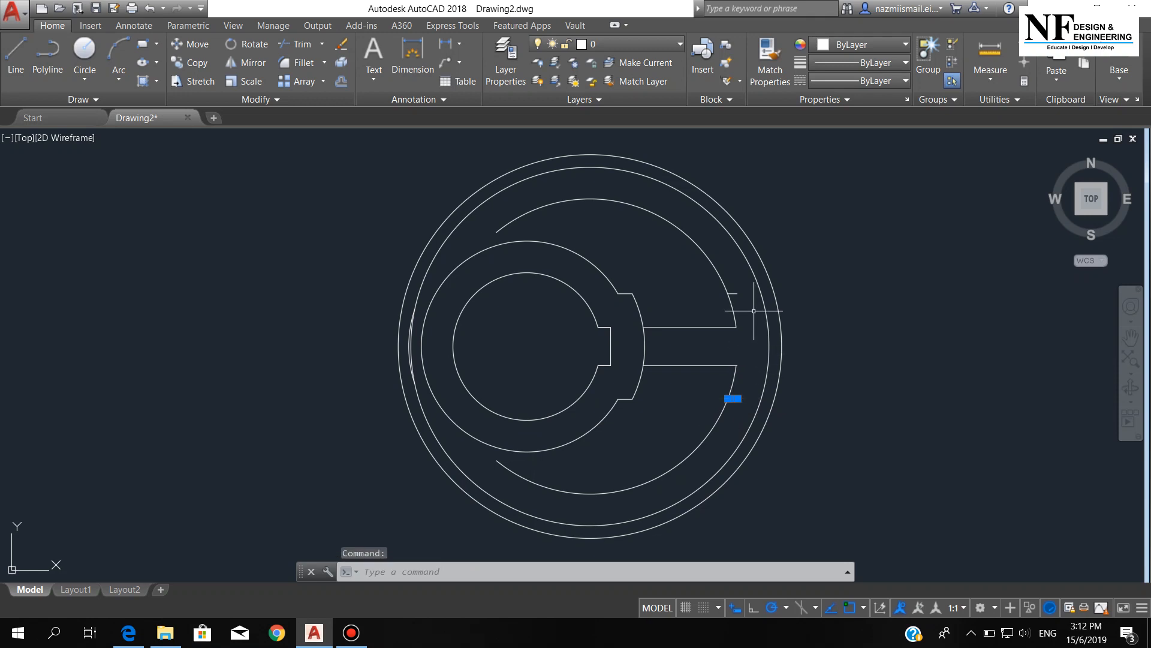
pyautogui.press('Escape')
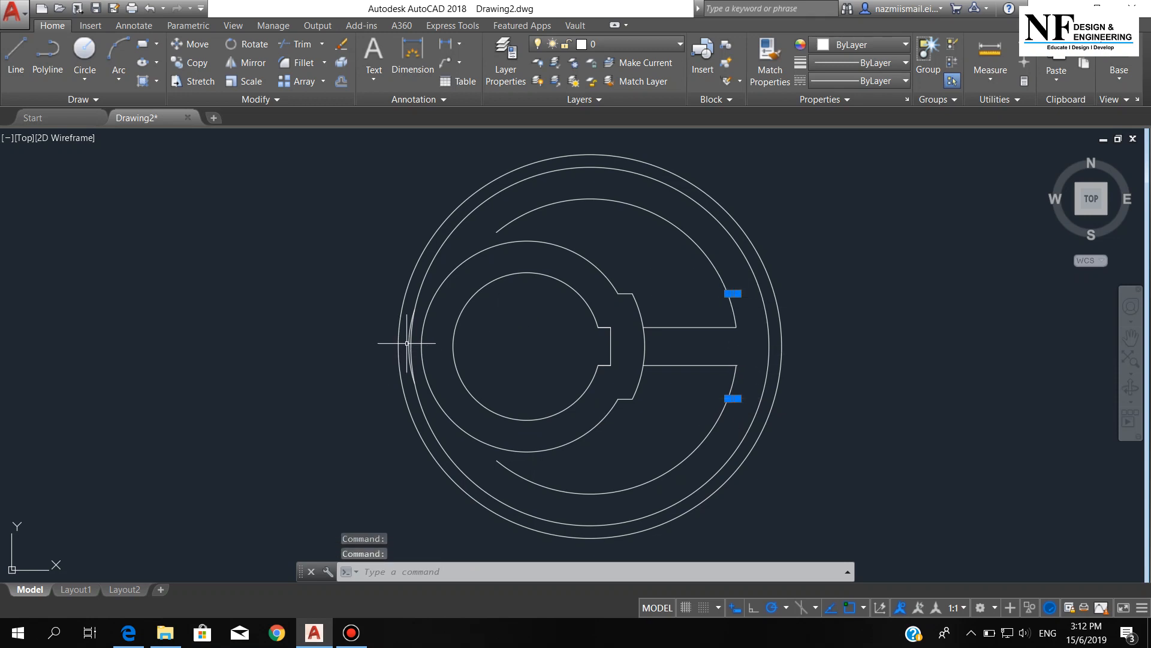
pyautogui.click(410, 367)
pyautogui.press('Delete')
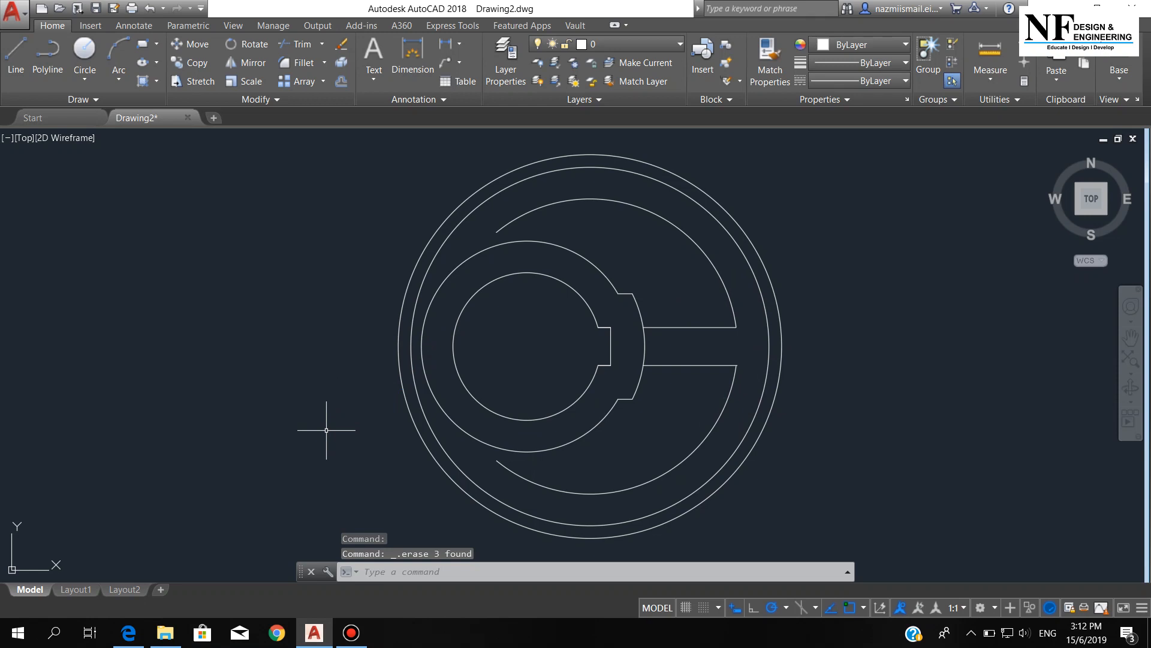
# Draw a circle of radius 60 centred on the hub bore.
pyautogui.write('c')
pyautogui.press('Return')
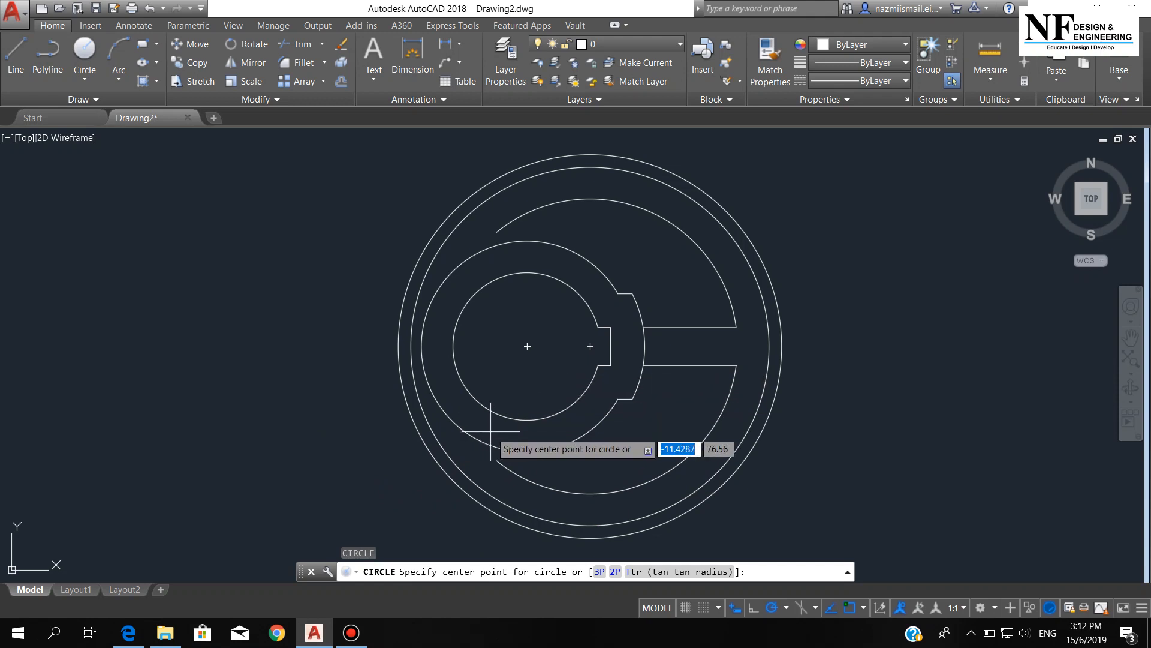
pyautogui.click(527, 346)
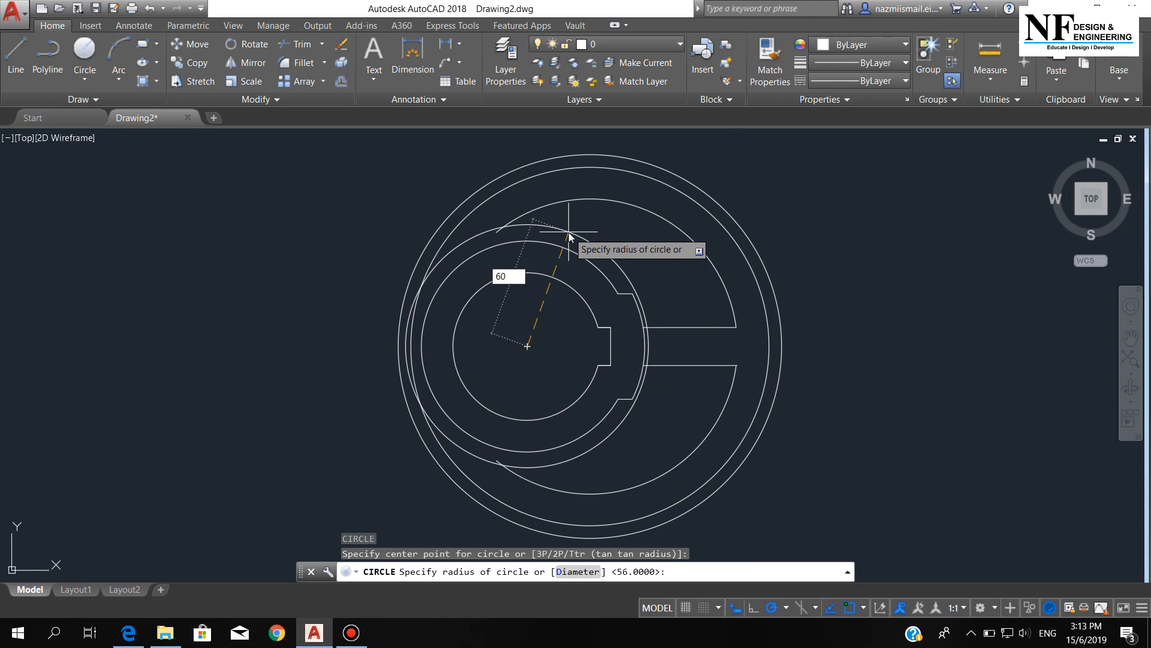
pyautogui.press('Return')
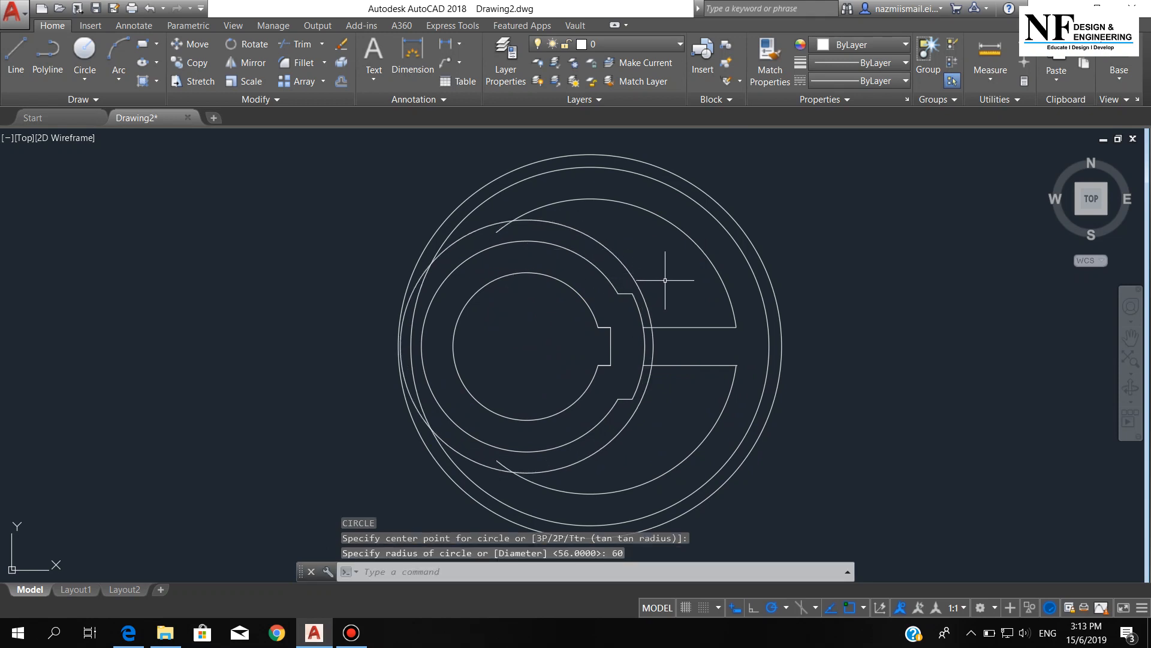
# Trim the radius-60 circle, large inner arcs and 9-offset lines into two crescent pockets, and erase the leftover arc between the rim circles.
pyautogui.write('tr')
pyautogui.press('Return')
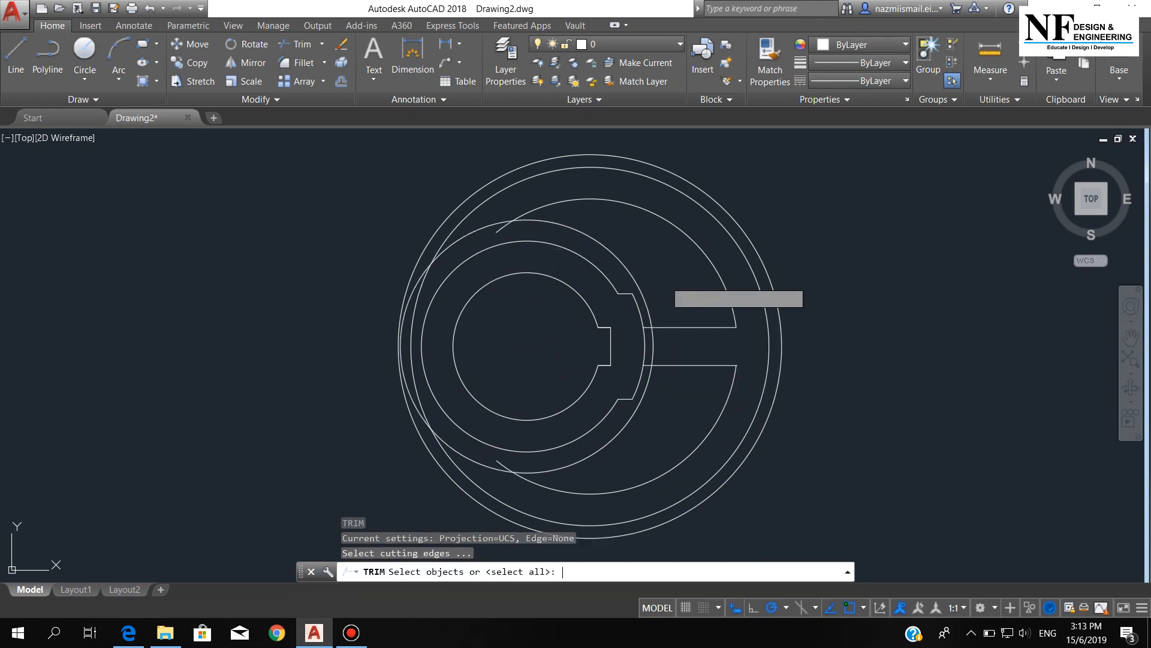
pyautogui.press('Return')
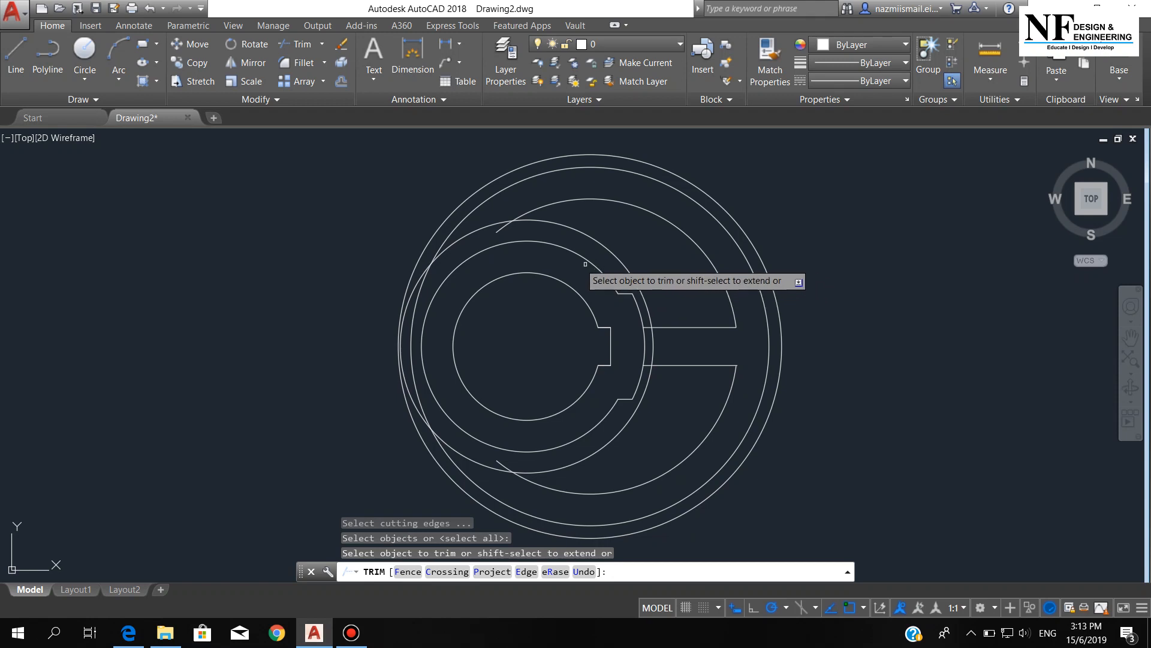
pyautogui.click(501, 227)
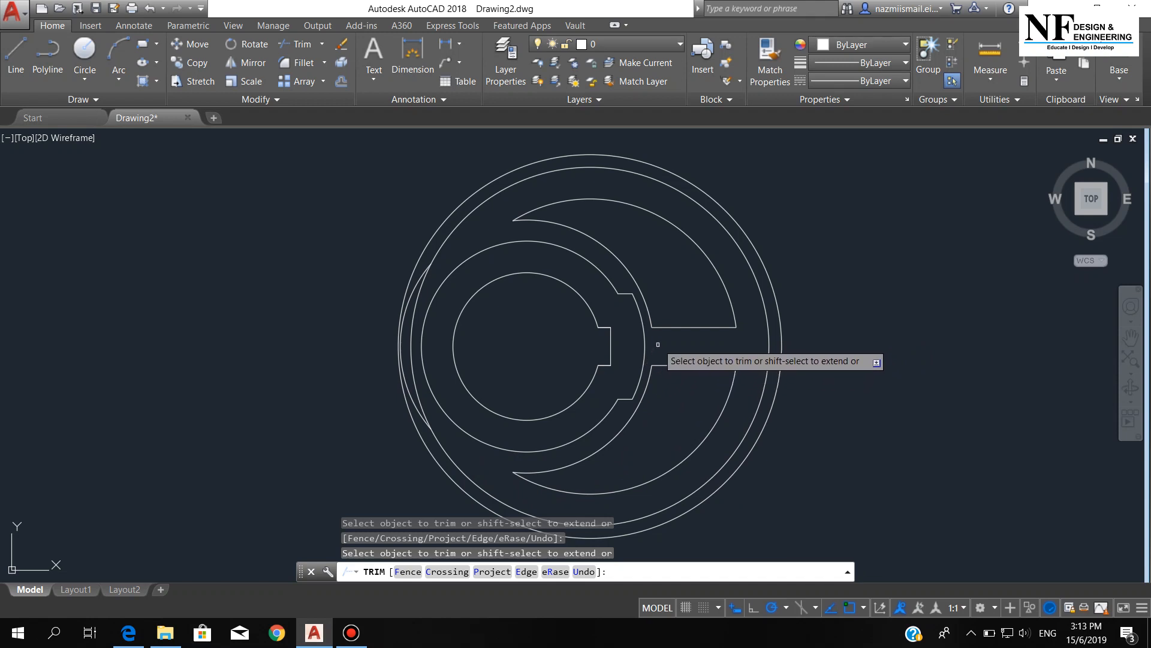
pyautogui.press('Return')
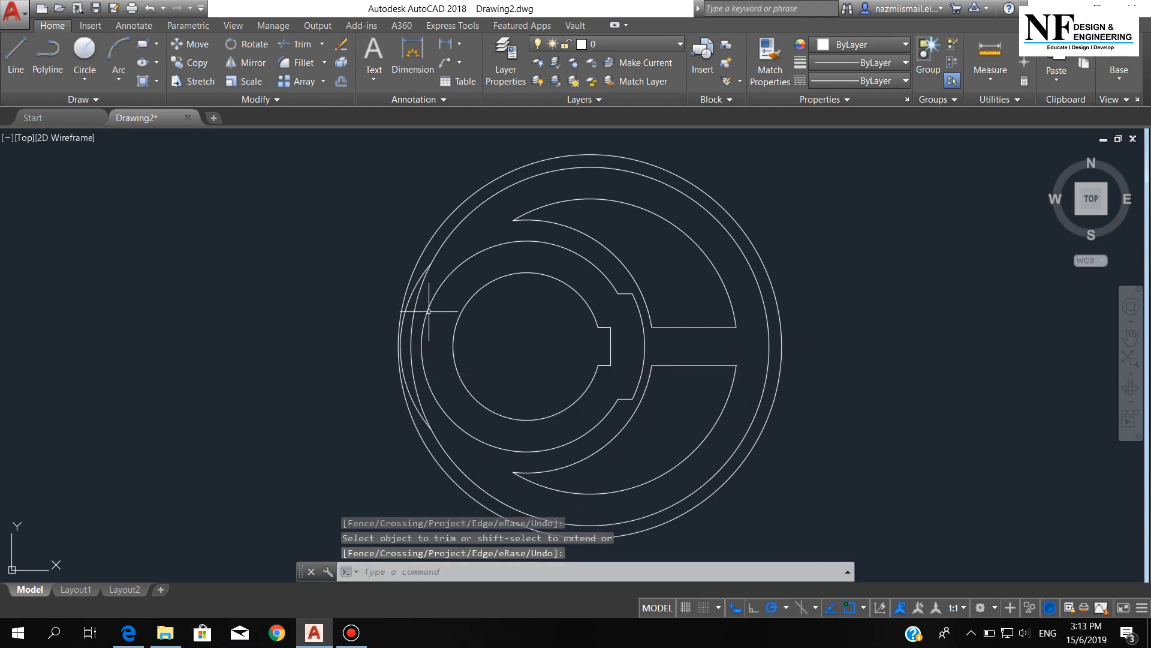
pyautogui.click(410, 295)
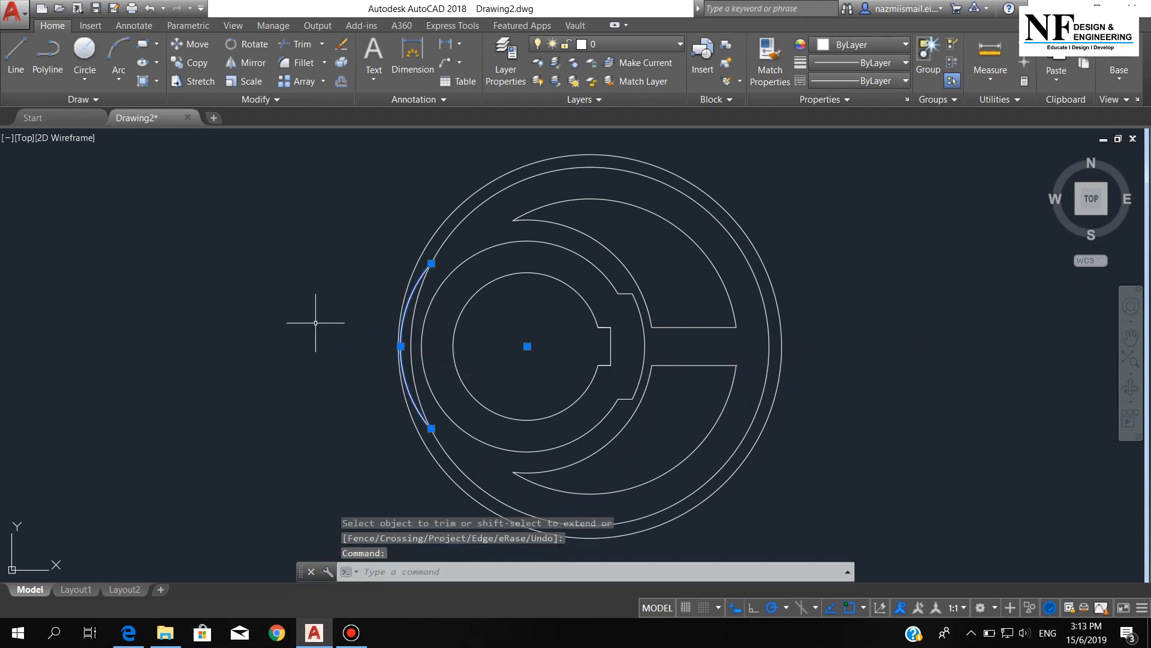
pyautogui.press('Delete')
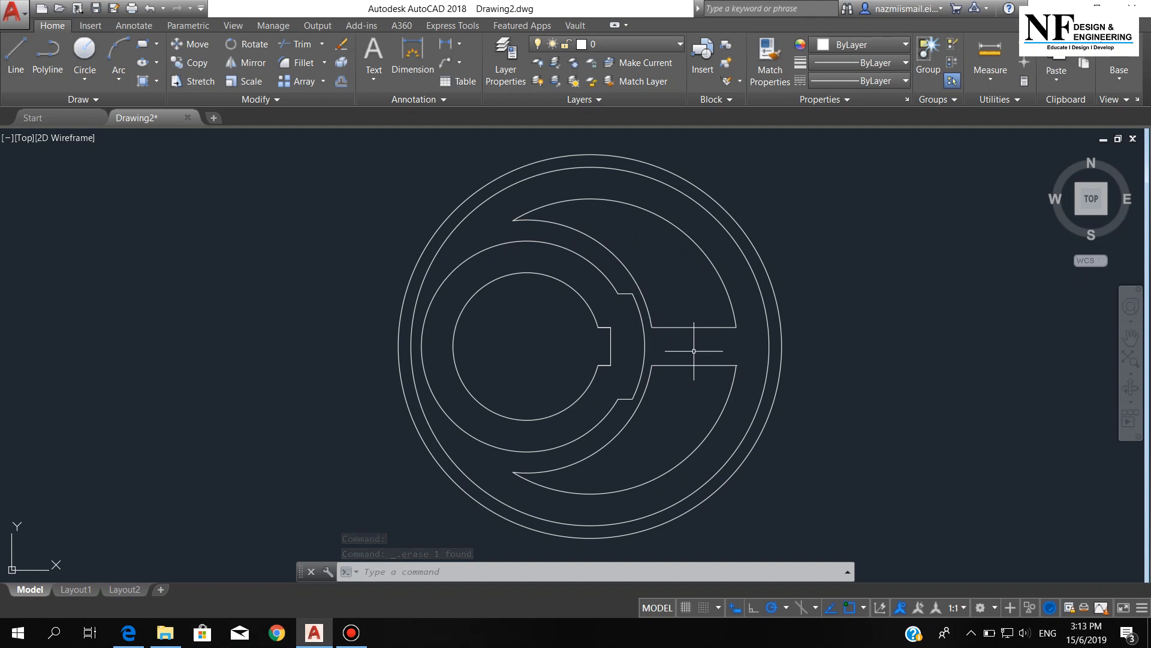
# Fillet the three corners of the upper crescent pocket with radius 6, using the Multiple option.
pyautogui.write('f')
pyautogui.press('Return')
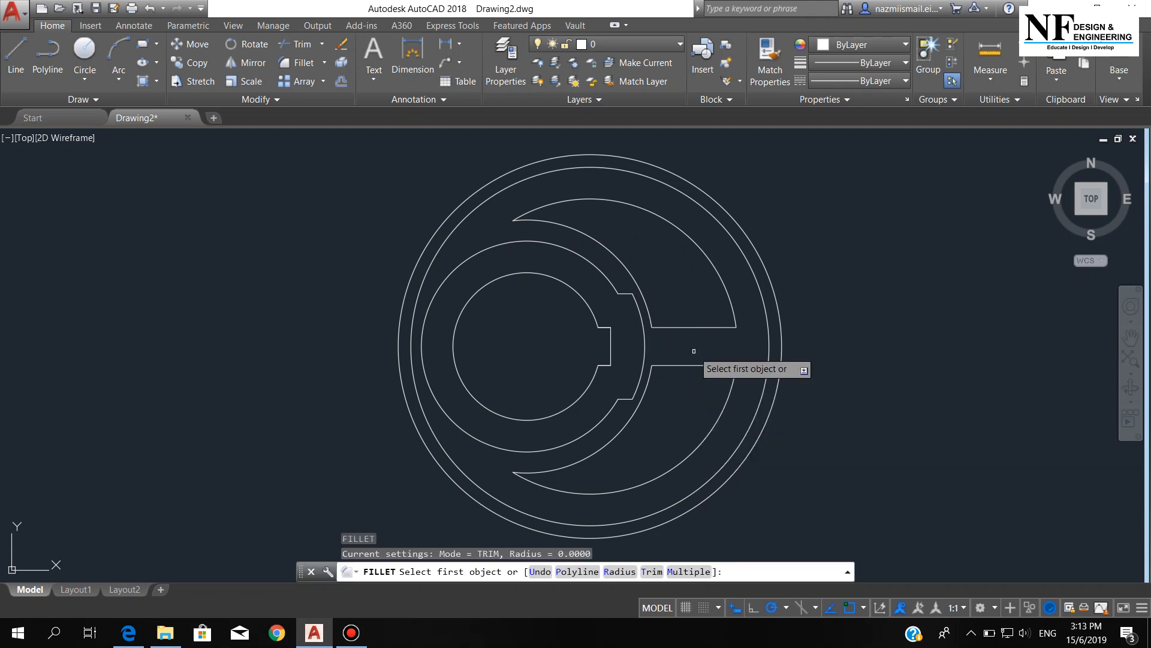
pyautogui.click(621, 571)
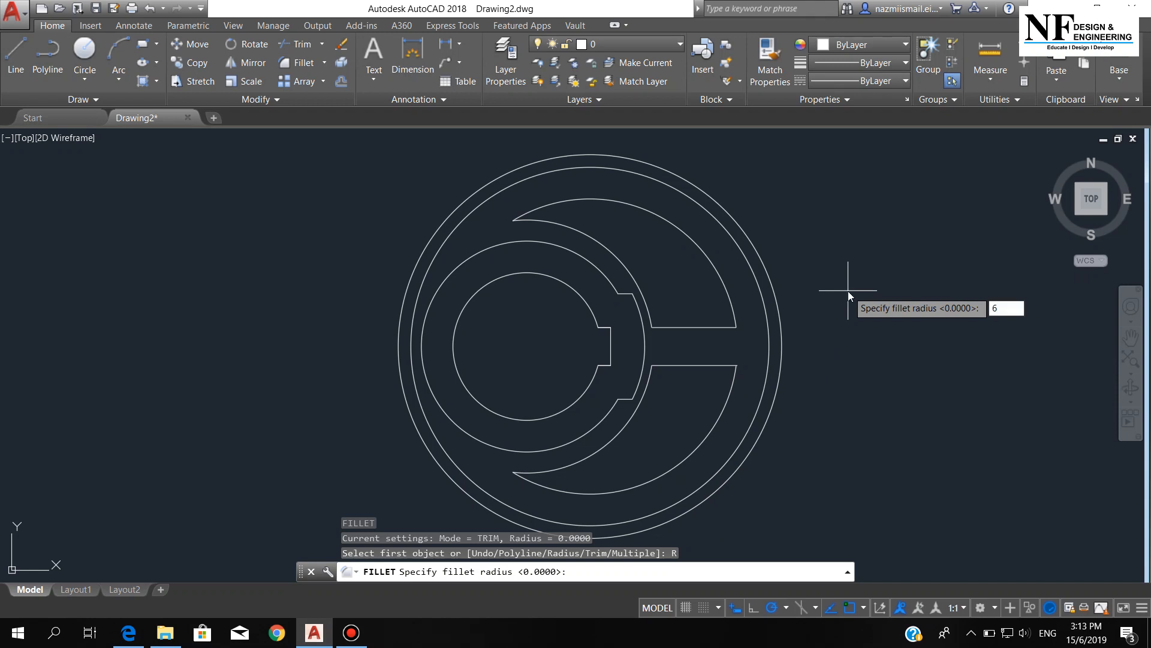
pyautogui.write('6')
pyautogui.press('Return')
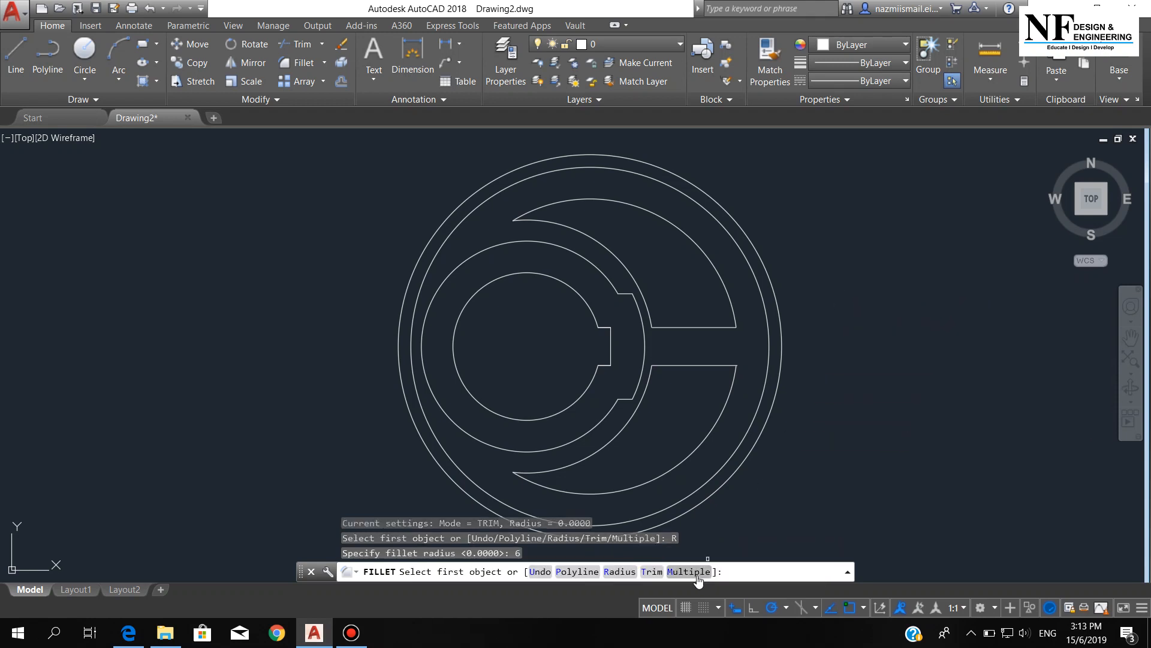
pyautogui.click(690, 572)
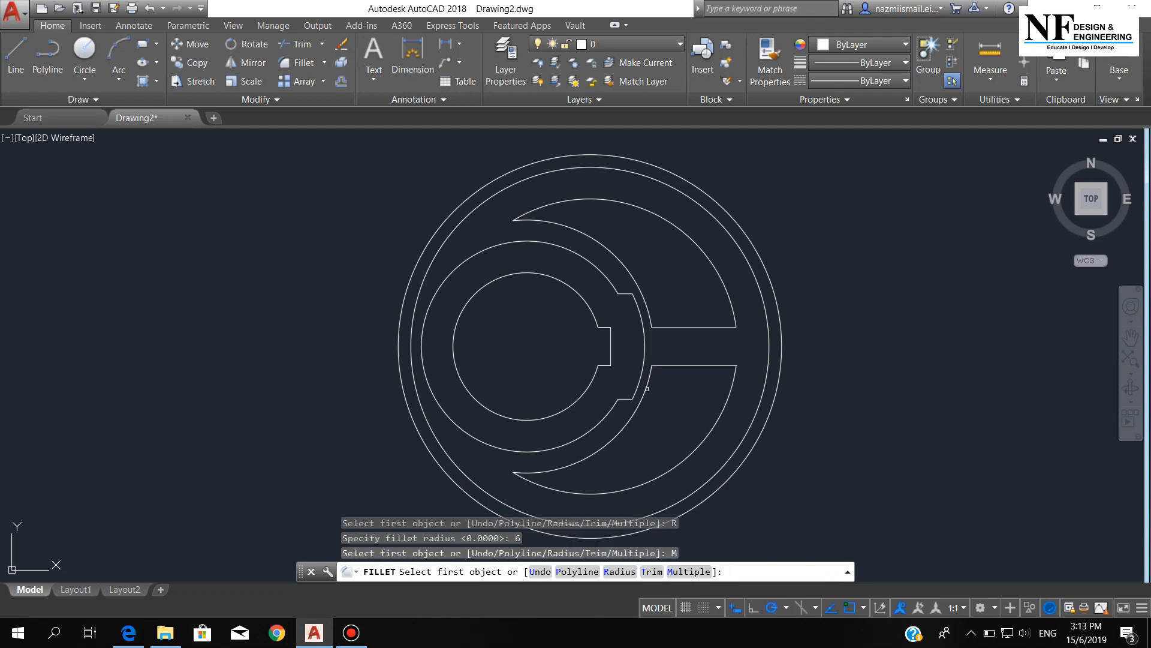
pyautogui.click(529, 212)
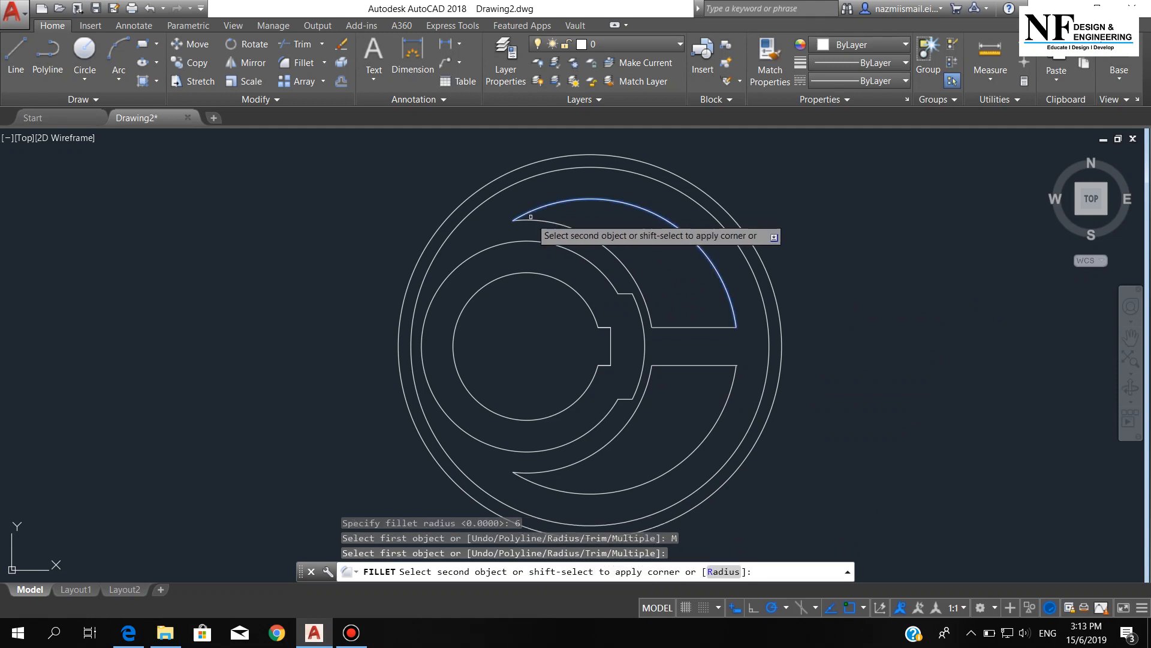
pyautogui.click(564, 224)
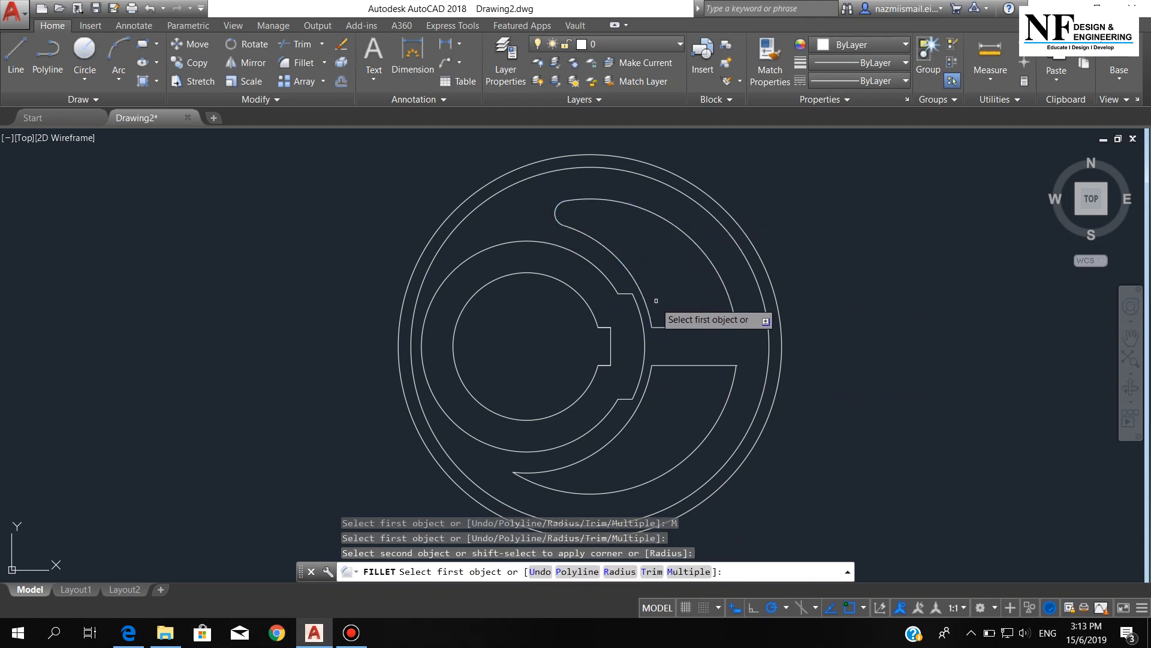
pyautogui.click(663, 327)
pyautogui.click(669, 327)
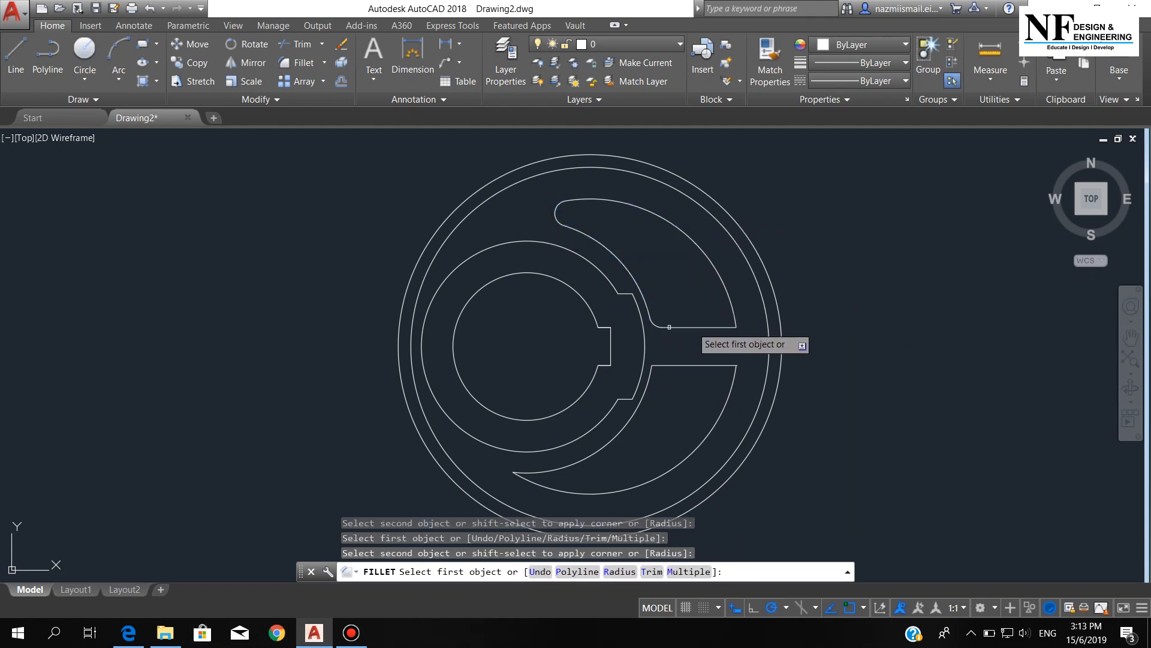
pyautogui.click(728, 323)
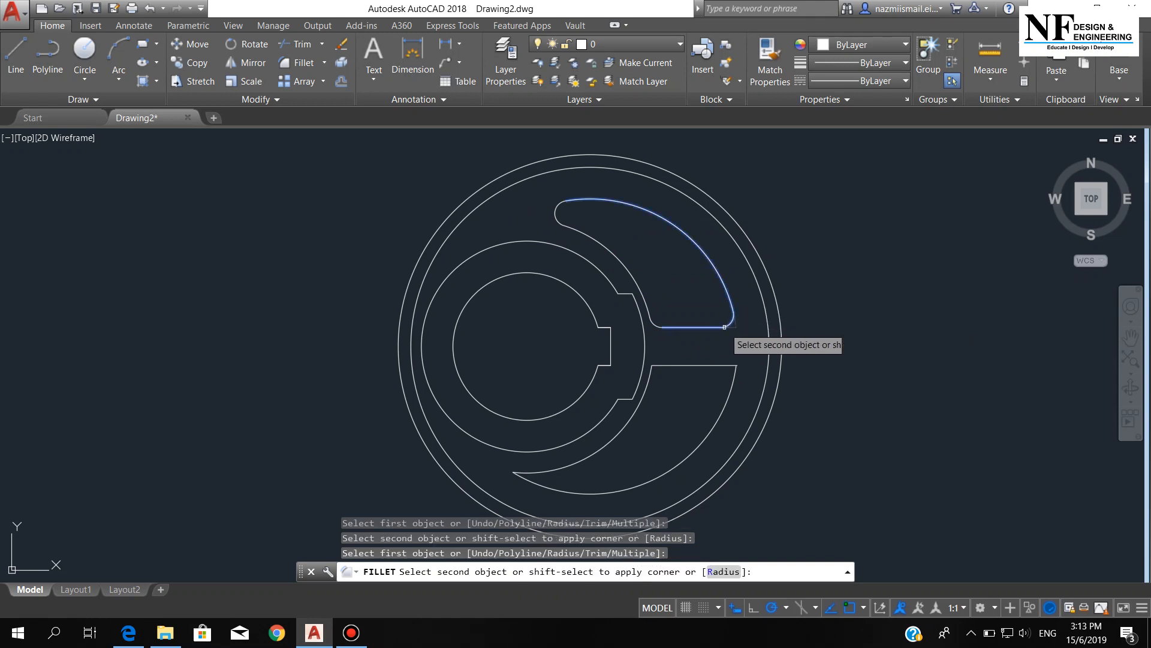
pyautogui.click(726, 326)
# Fillet the three corners of the lower crescent pocket with the same radius of 6.
pyautogui.click(729, 365)
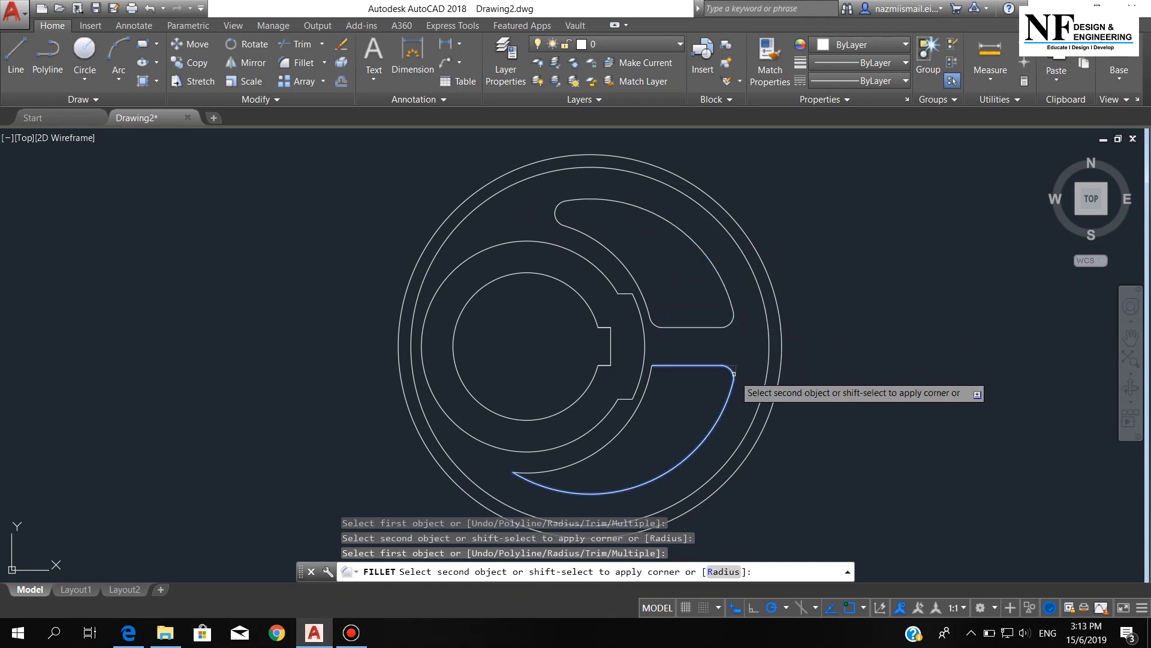
pyautogui.click(734, 379)
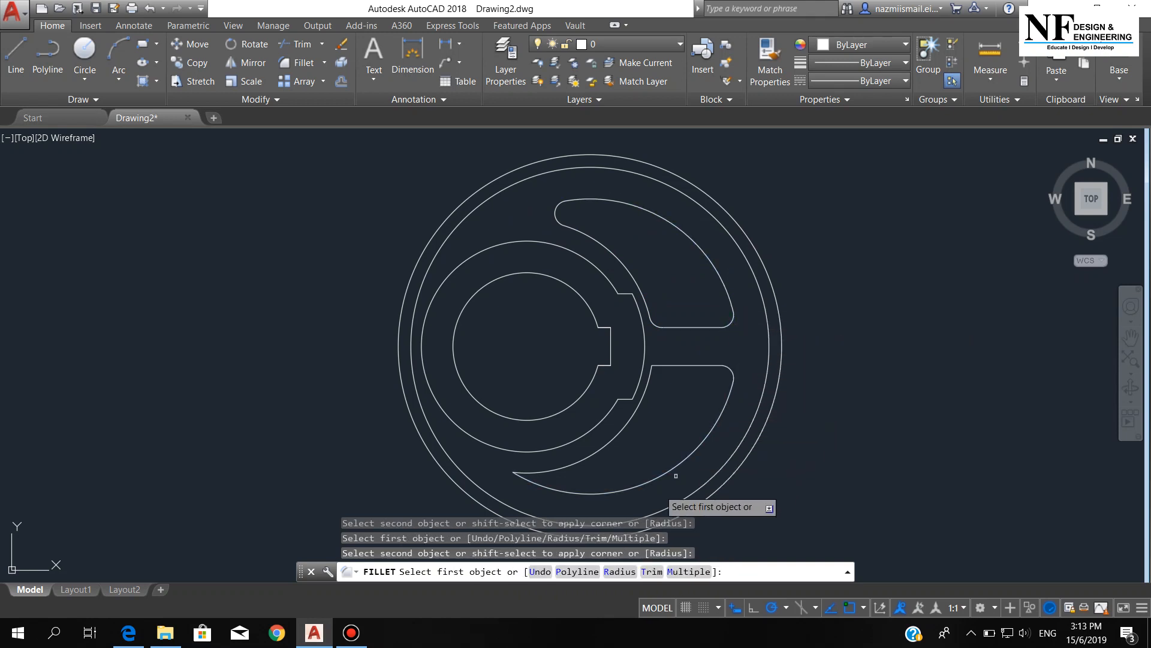
pyautogui.click(539, 486)
pyautogui.click(626, 423)
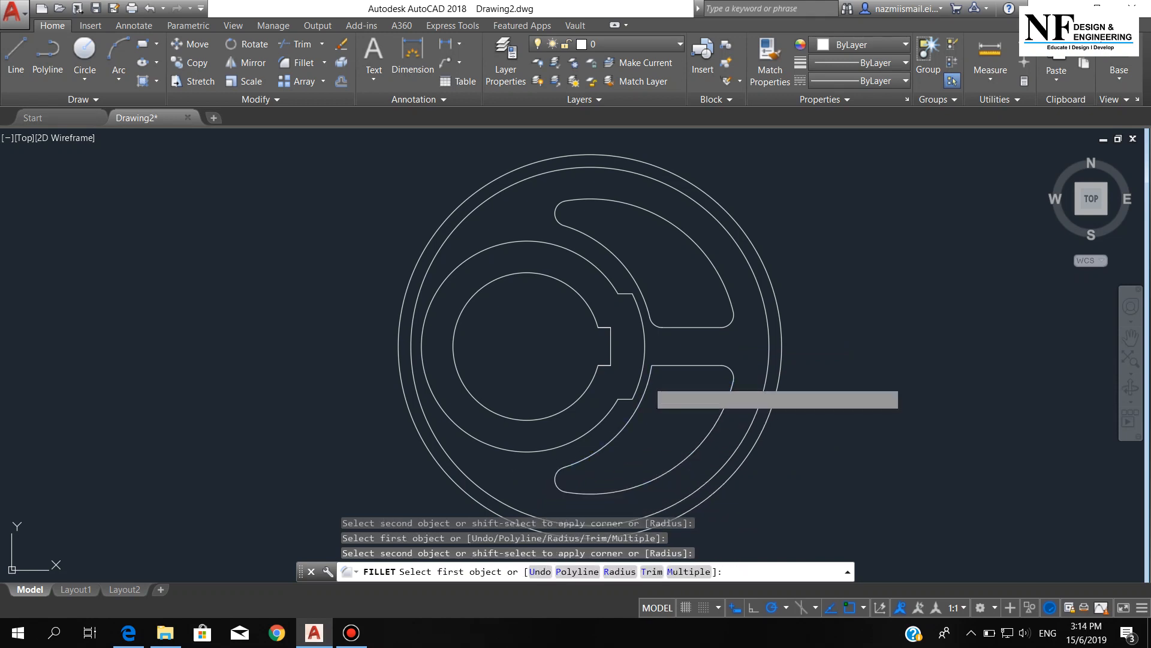
pyautogui.click(650, 384)
pyautogui.click(672, 366)
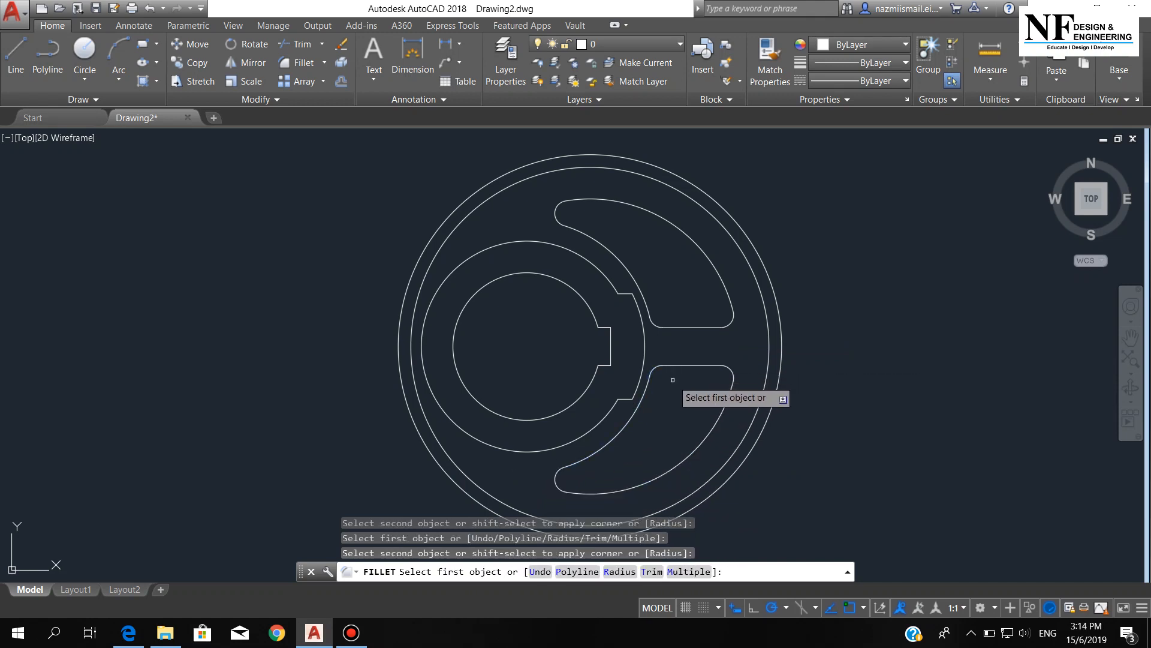
pyautogui.press('Return')
# Open the plot settings for the model and apply the <Previous plot> page setup.
pyautogui.scroll(-2, 729, 314)
pyautogui.moveTo(723, 321); pyautogui.dragTo(703, 333, button='middle')
pyautogui.middleClick(731, 324)
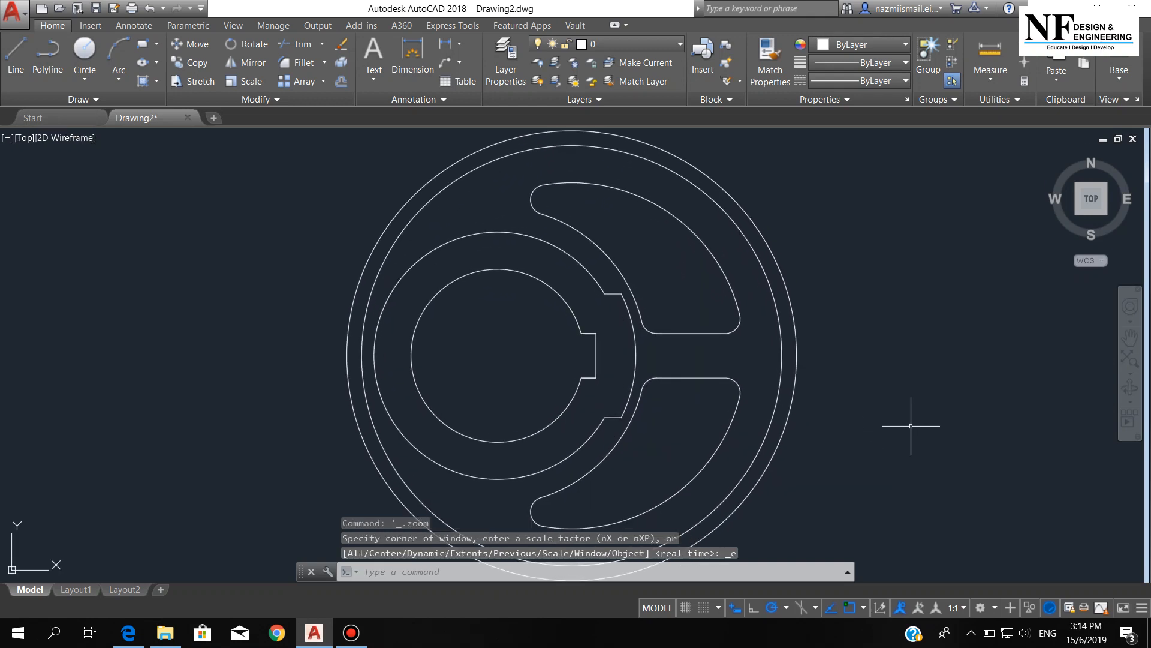
pyautogui.hotkey('ctrl', 'p')
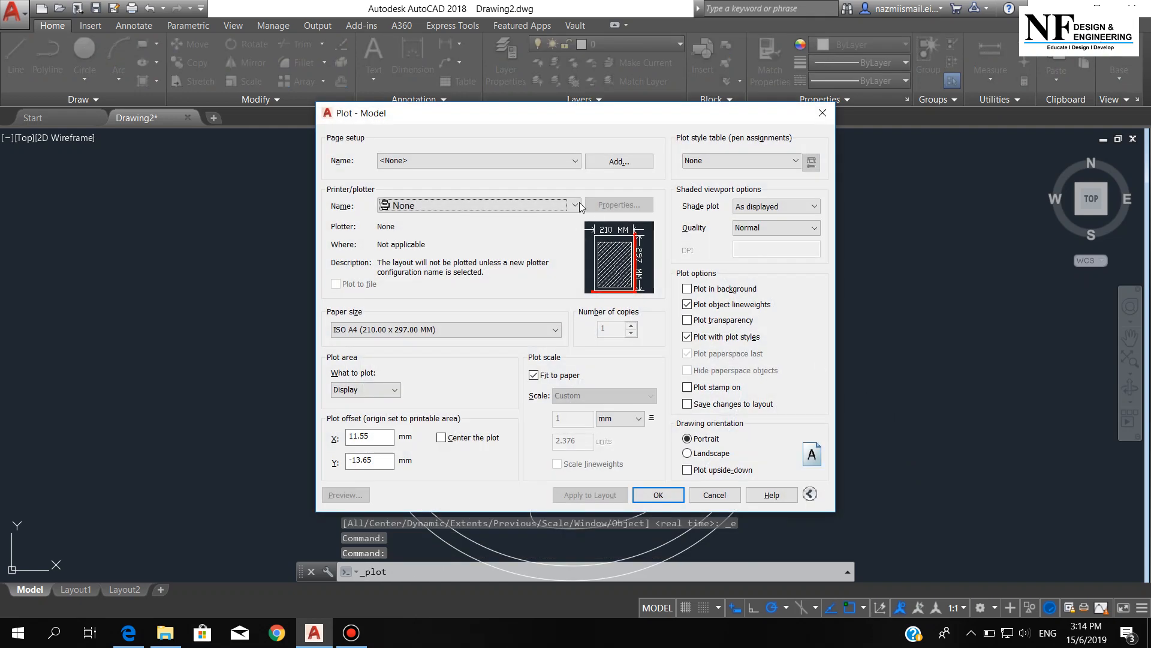
pyautogui.click(565, 162)
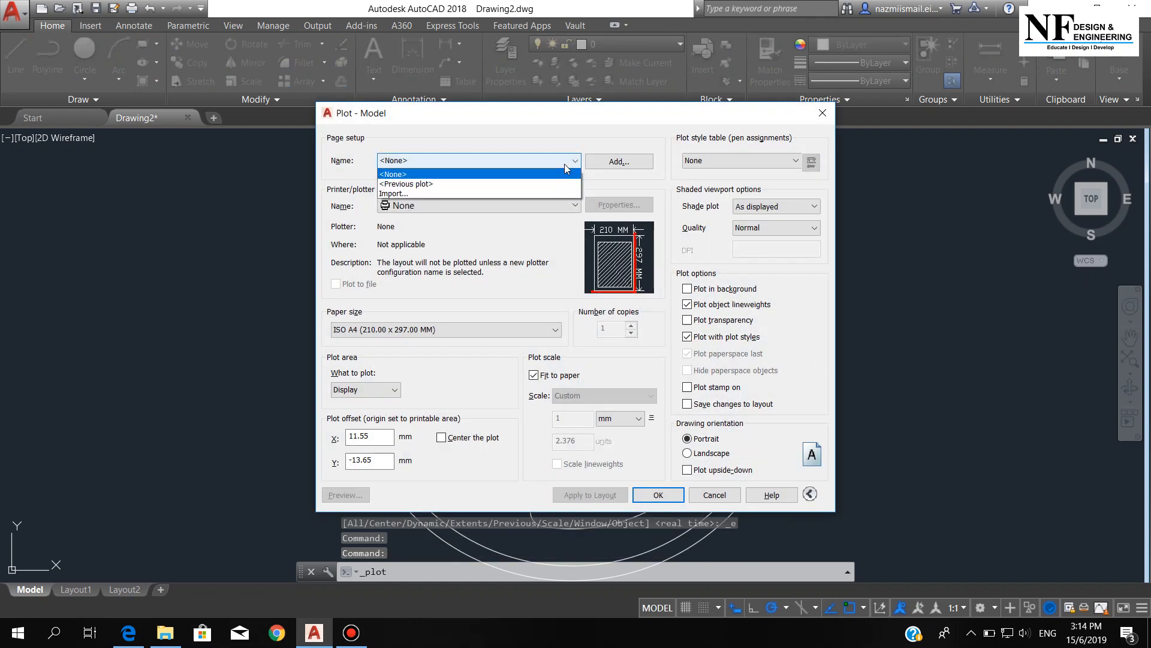
pyautogui.click(539, 183)
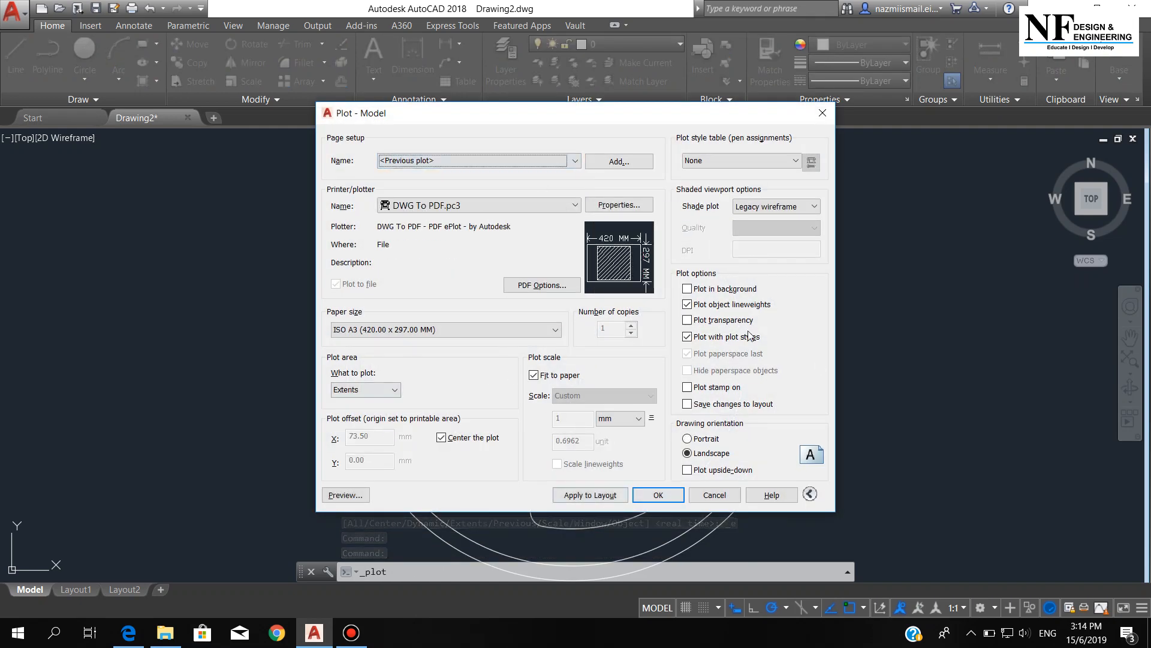
# Preview the plot and inspect the finished part on the sheet.
pyautogui.click(346, 495)
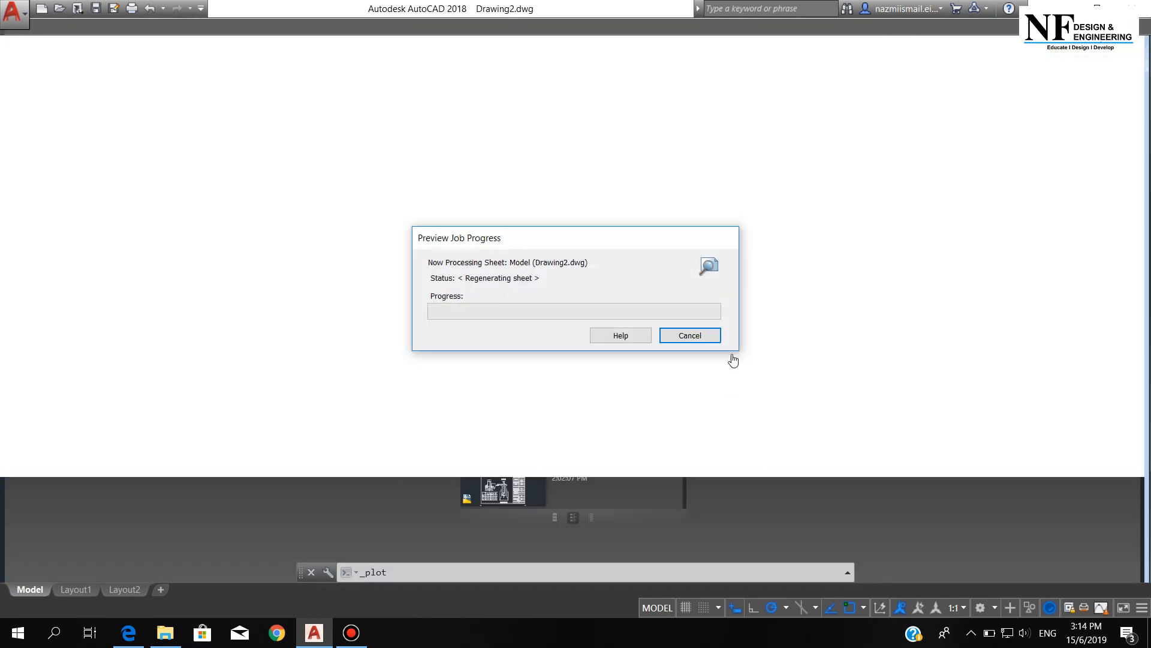
pyautogui.scroll(3, 746, 314)
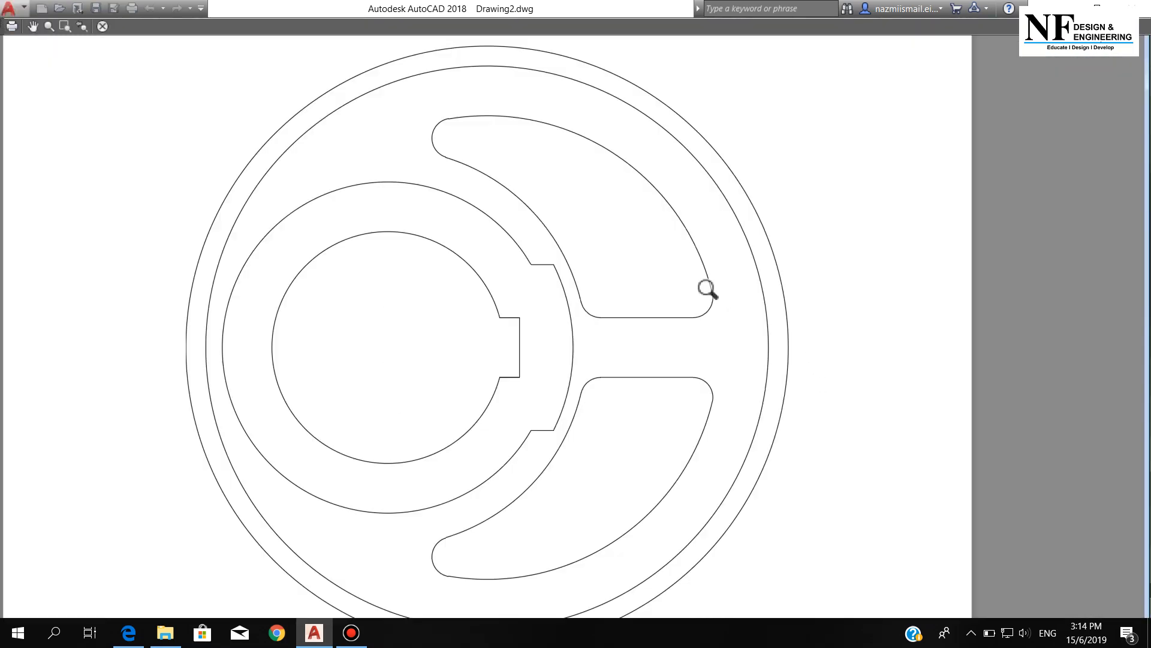
pyautogui.moveTo(707, 290); pyautogui.dragTo(763, 321, button='middle')
pyautogui.scroll(-3, 764, 300)
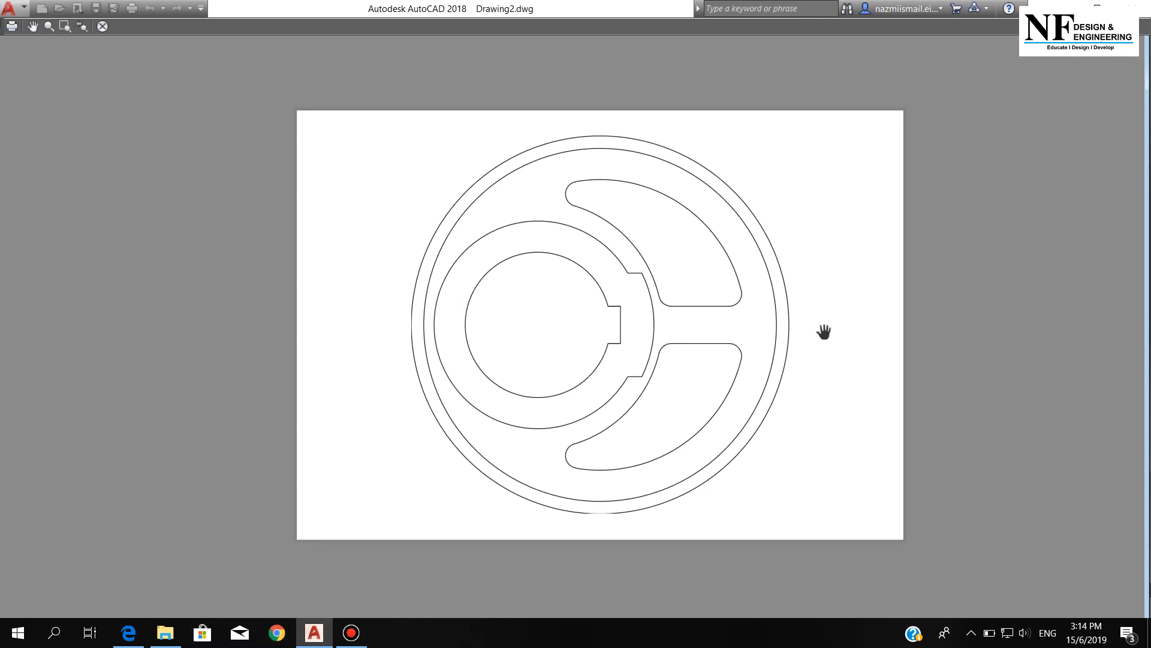